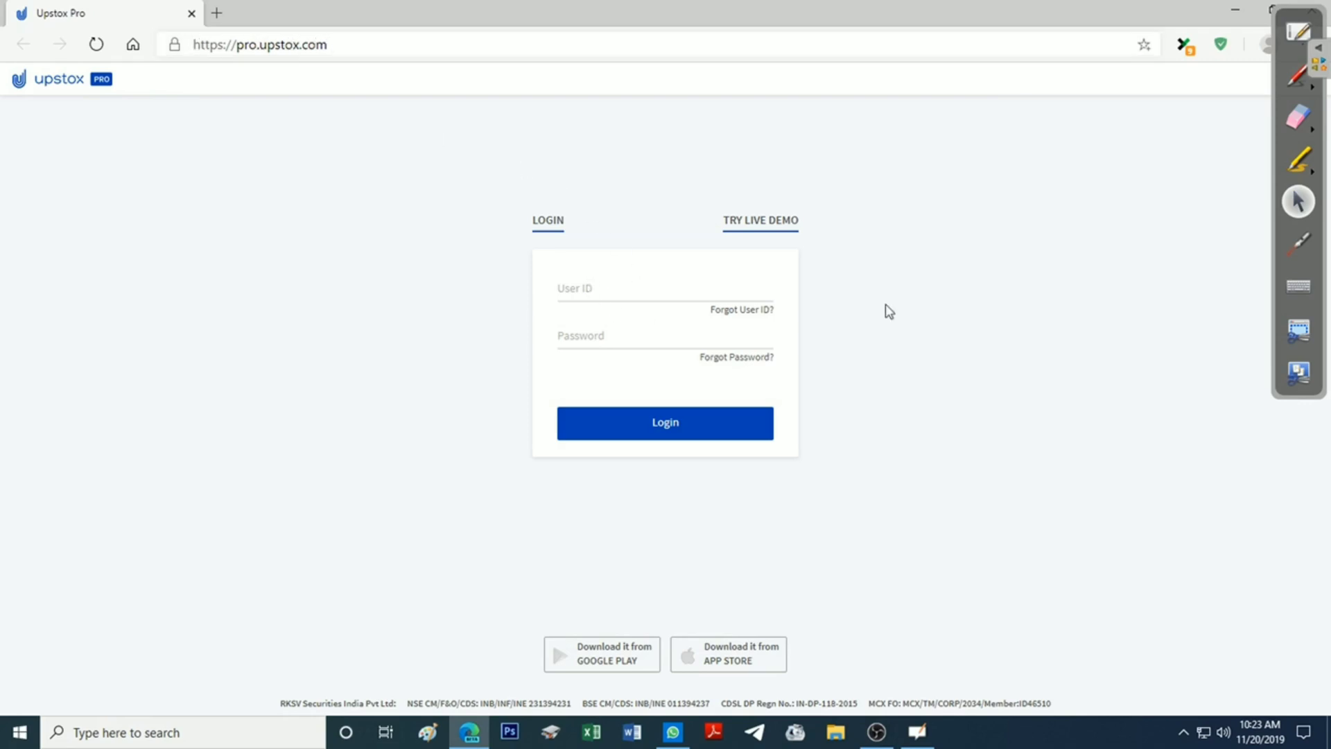
pyautogui.click(1297, 168)
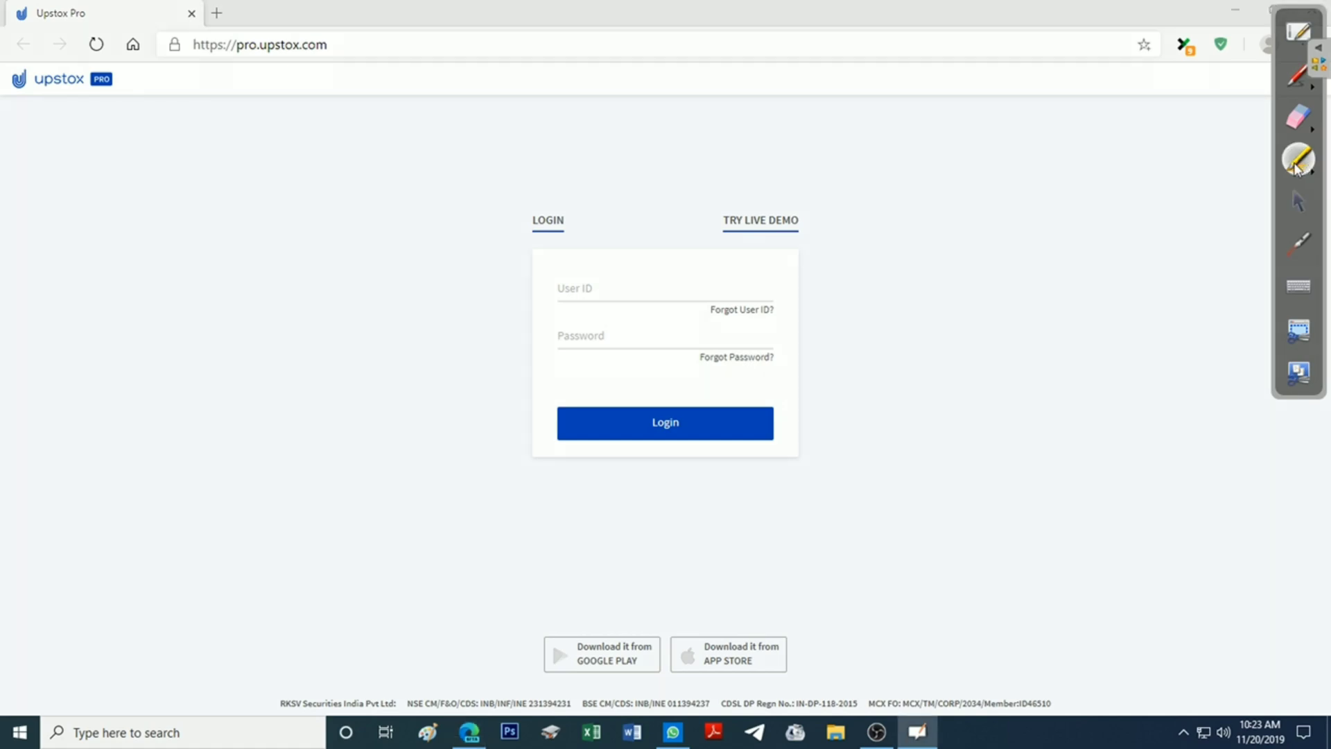
pyautogui.moveTo(568, 258)
pyautogui.mouseDown()
pyautogui.moveTo(553, 307)
pyautogui.moveTo(773, 312)
pyautogui.moveTo(662, 270)
pyautogui.moveTo(560, 261)
pyautogui.mouseUp()
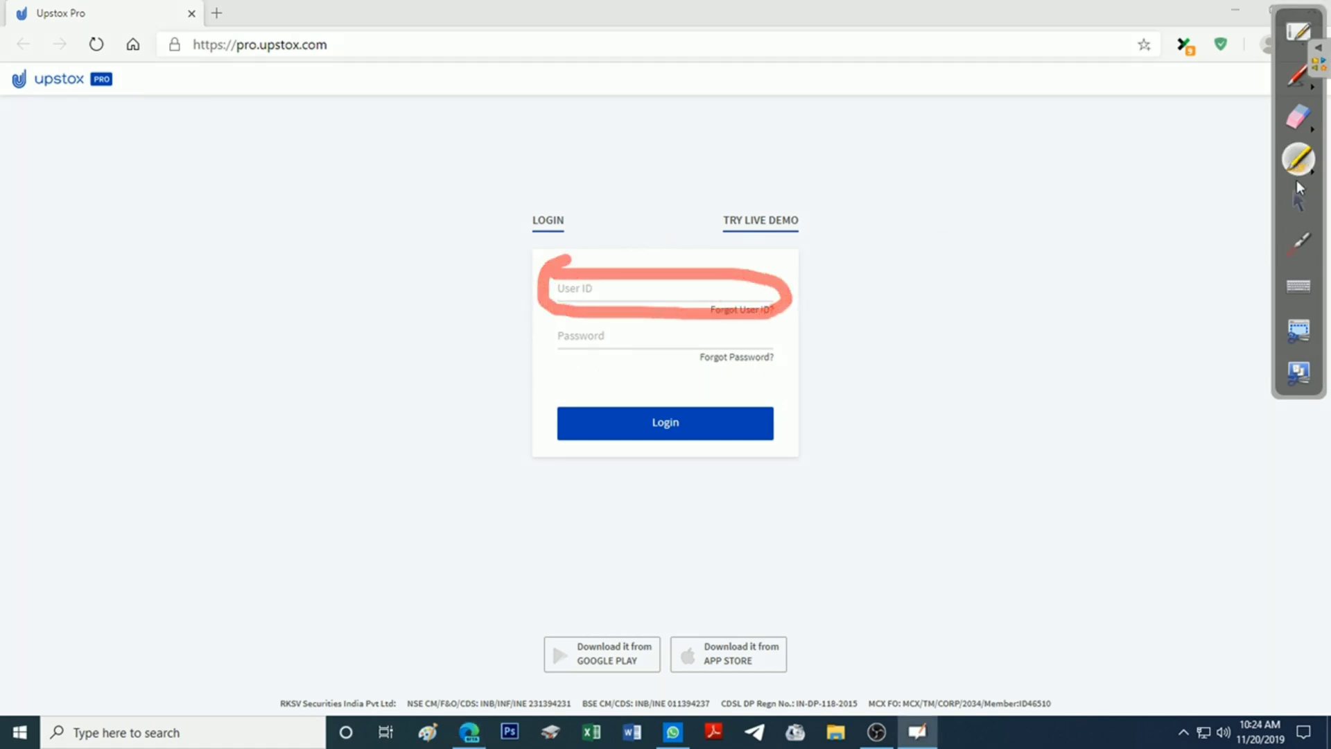
pyautogui.moveTo(586, 315)
pyautogui.mouseDown()
pyautogui.moveTo(581, 371)
pyautogui.moveTo(787, 346)
pyautogui.moveTo(555, 308)
pyautogui.mouseUp()
pyautogui.click(1298, 116)
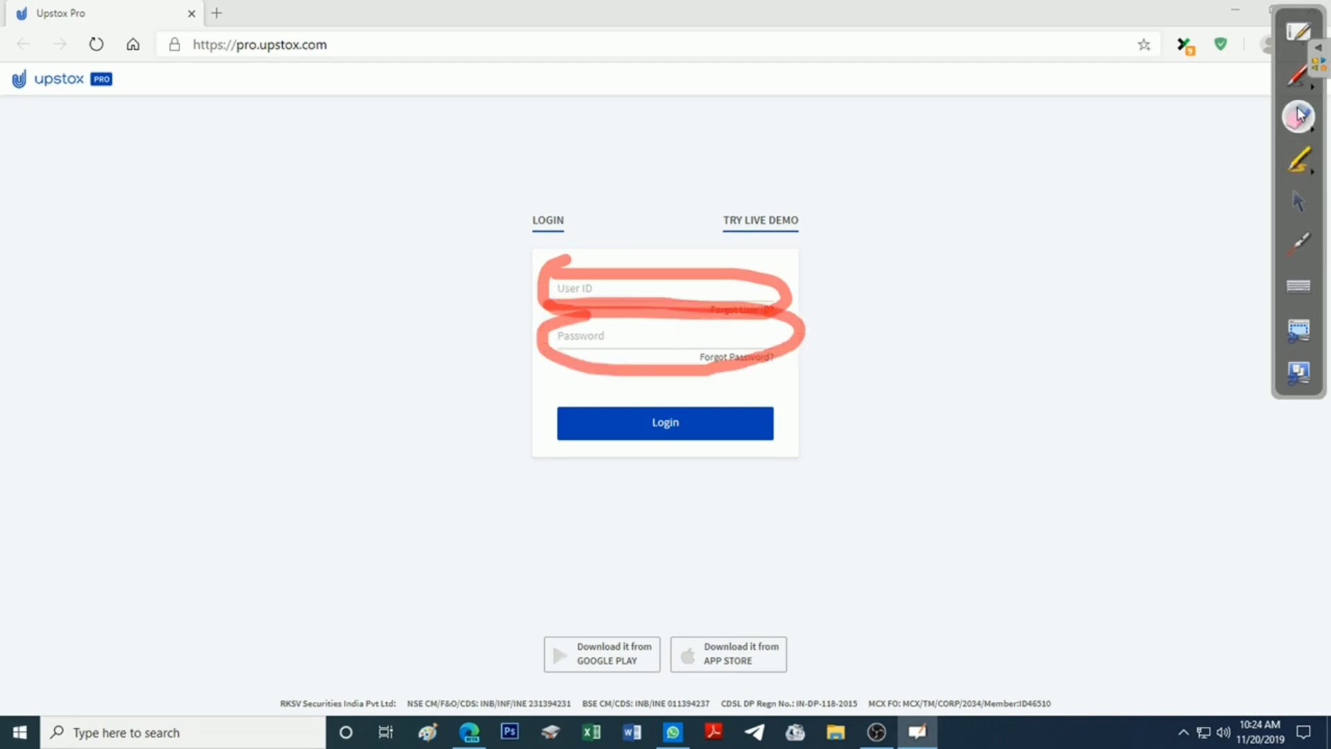
pyautogui.moveTo(728, 292)
pyautogui.mouseDown()
pyautogui.moveTo(685, 279)
pyautogui.moveTo(586, 298)
pyautogui.moveTo(586, 333)
pyautogui.moveTo(784, 366)
pyautogui.moveTo(633, 306)
pyautogui.mouseUp()
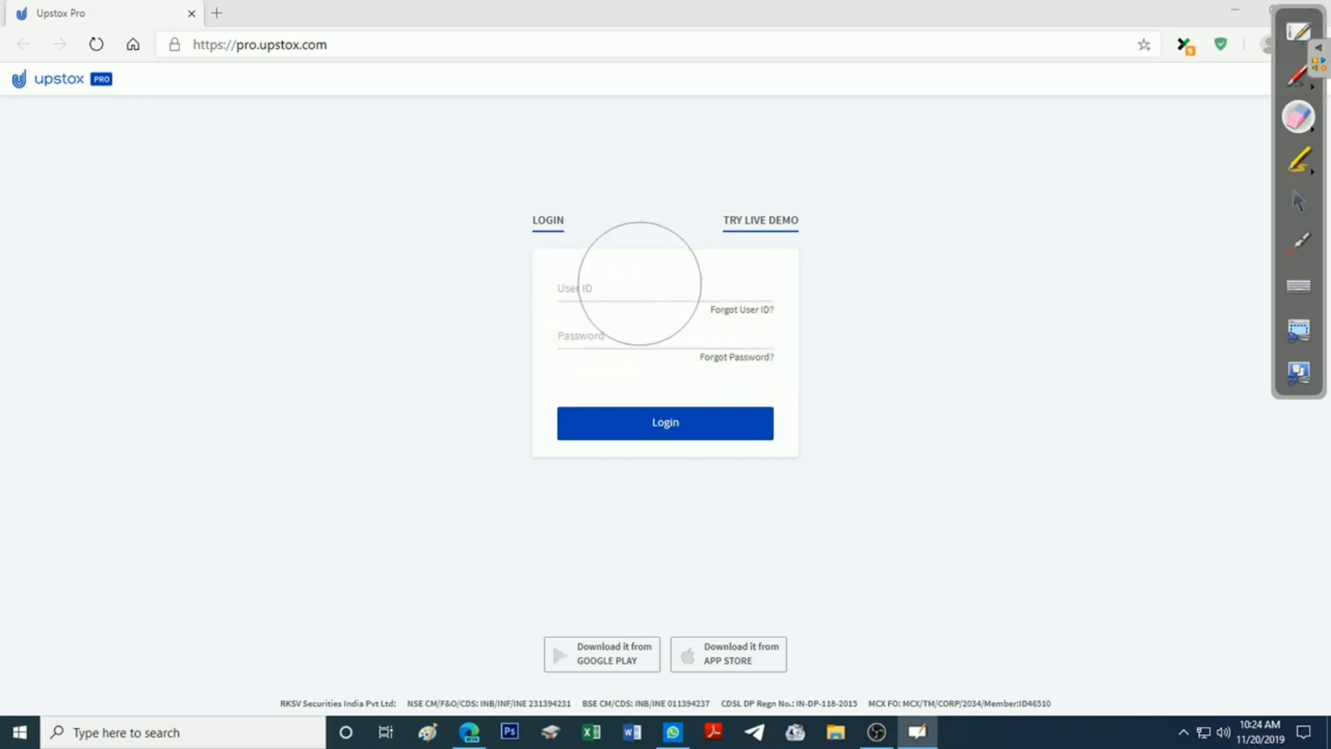
pyautogui.click(1299, 161)
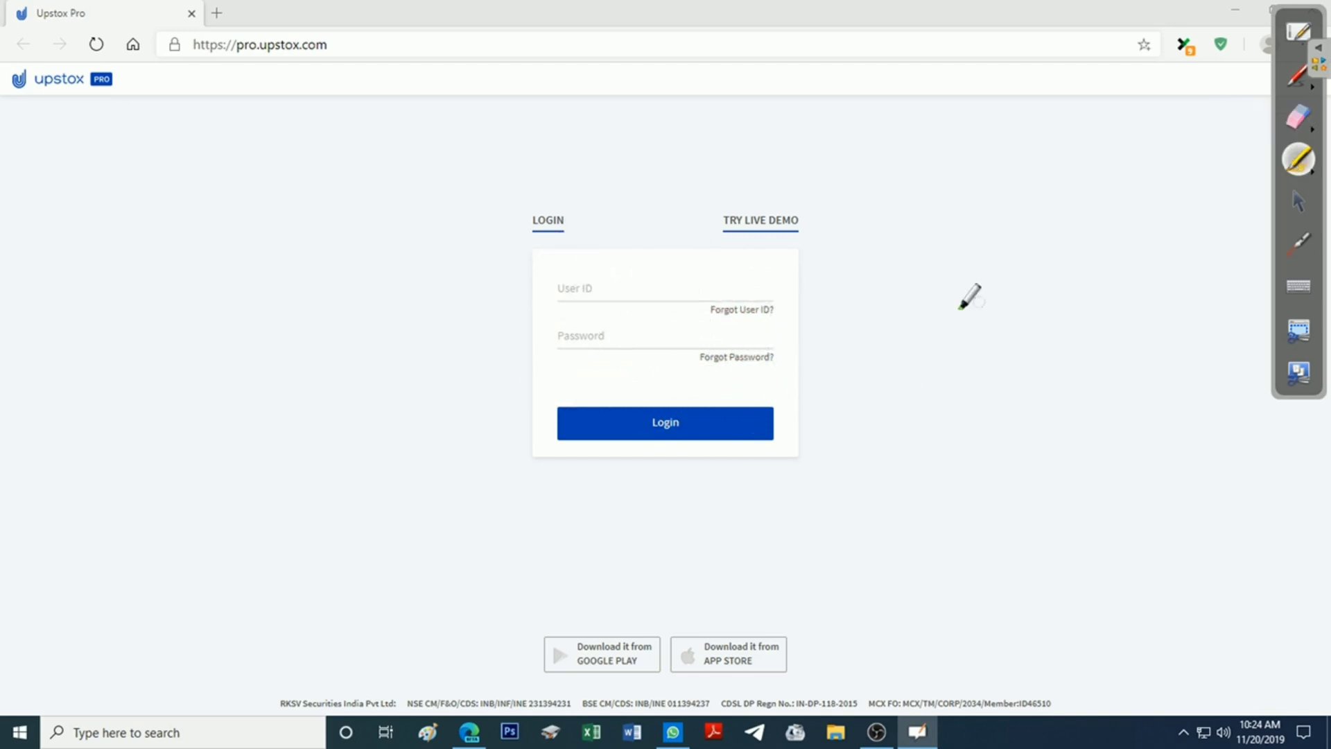
pyautogui.moveTo(830, 305)
pyautogui.mouseDown()
pyautogui.moveTo(778, 305)
pyautogui.moveTo(799, 318)
pyautogui.mouseUp()
pyautogui.click(780, 294)
pyautogui.moveTo(853, 360)
pyautogui.mouseDown()
pyautogui.moveTo(784, 359)
pyautogui.moveTo(808, 374)
pyautogui.moveTo(811, 308)
pyautogui.mouseUp()
pyautogui.click(1299, 116)
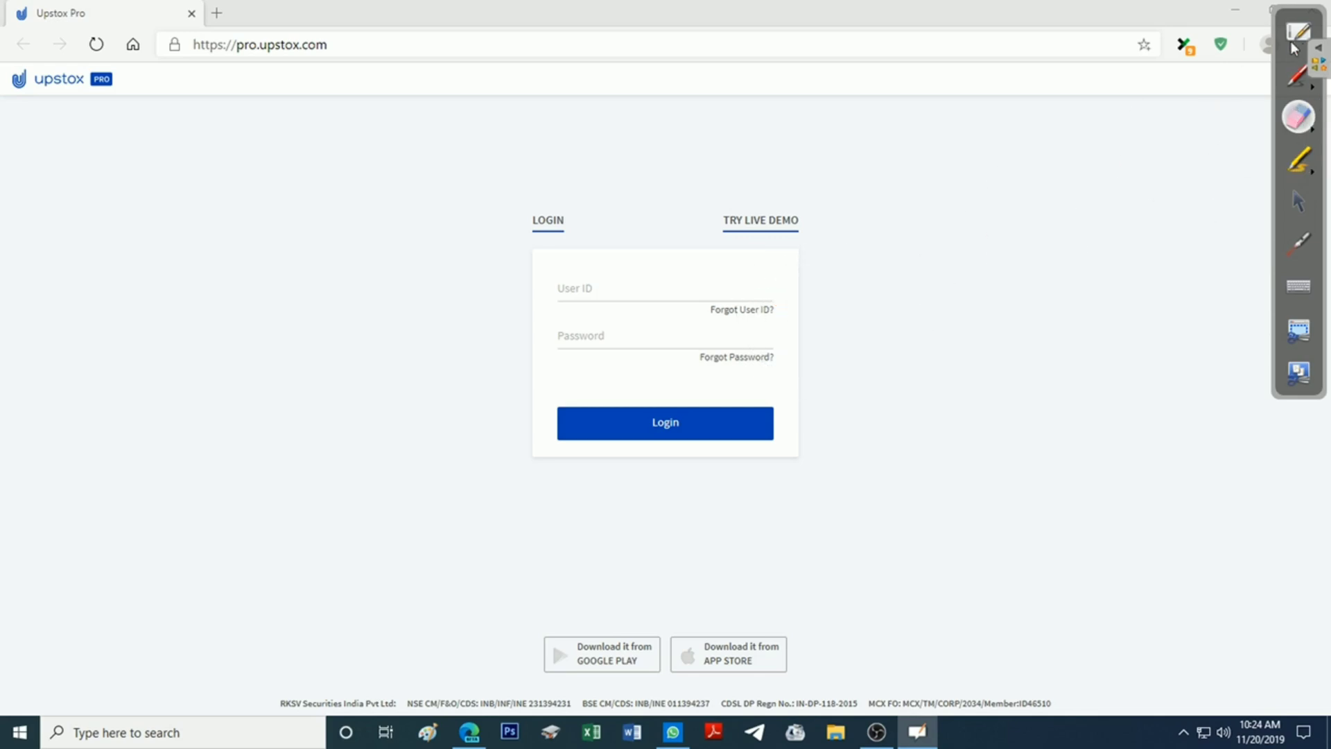
pyautogui.click(1298, 201)
pyautogui.click(609, 297)
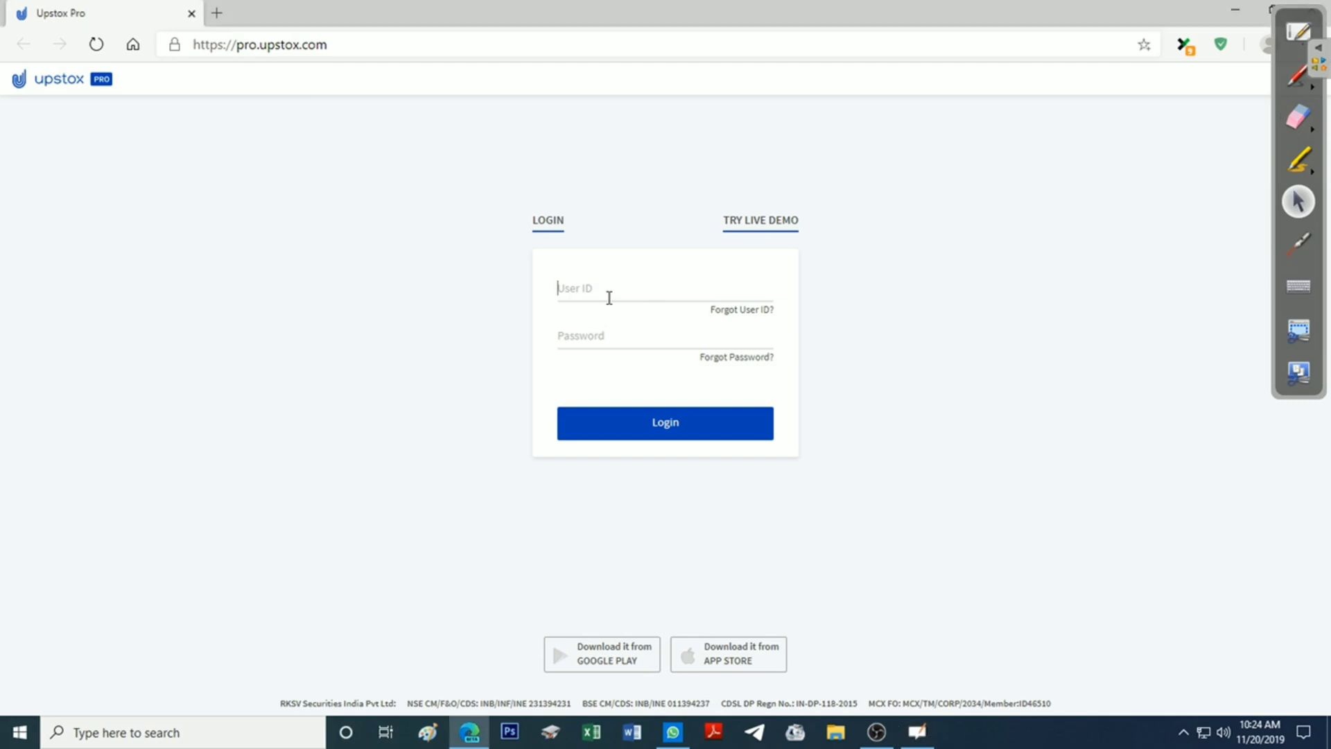
# Step: Submit the User ID and password, then begin entering the 4-digit passcode
pyautogui.press('Return')
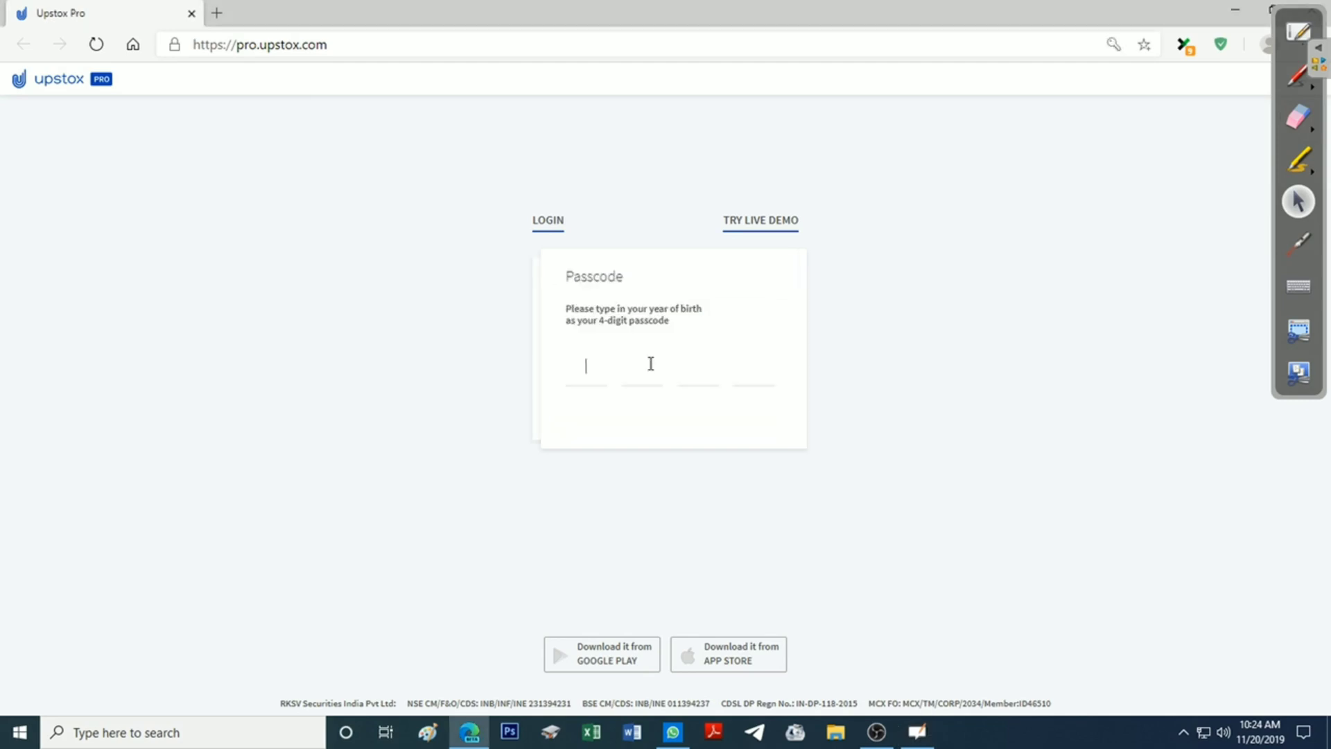
pyautogui.write('1')
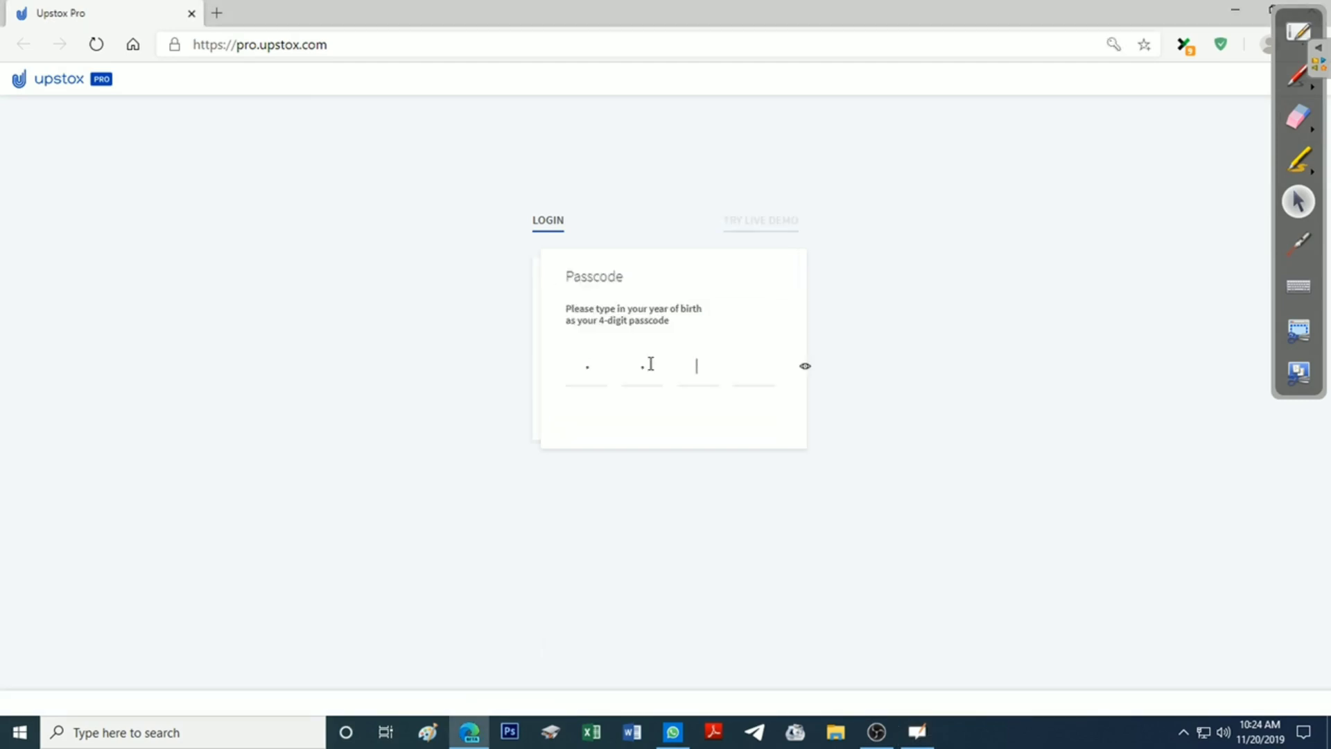
pyautogui.write('0')
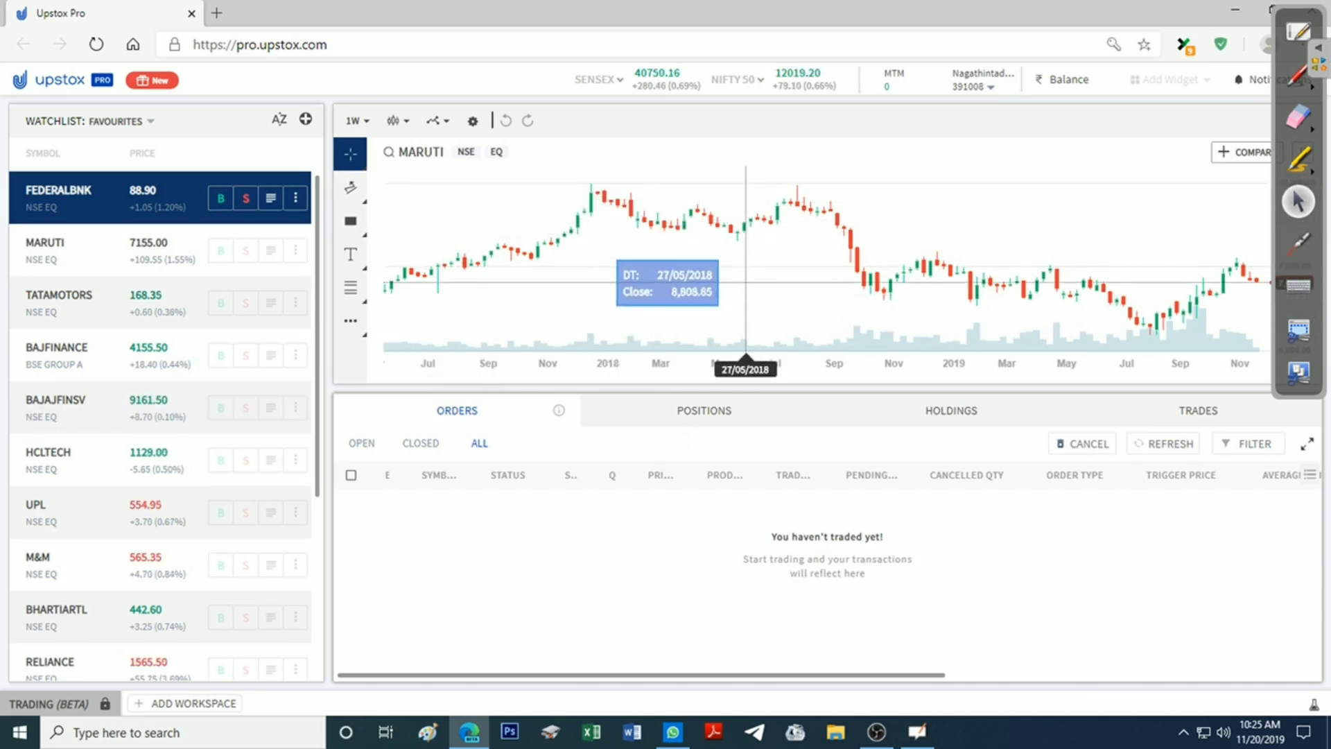
pyautogui.click(1303, 170)
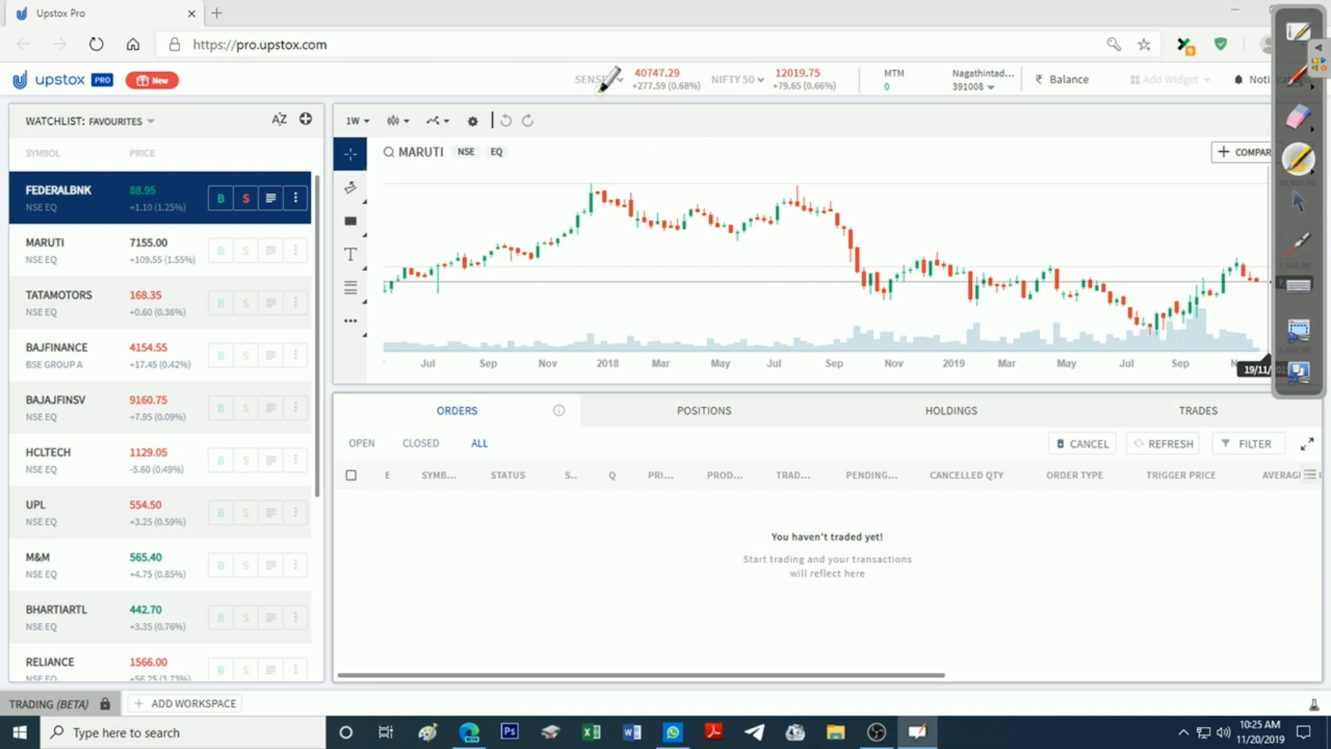
pyautogui.moveTo(600, 90); pyautogui.dragTo(836, 99)
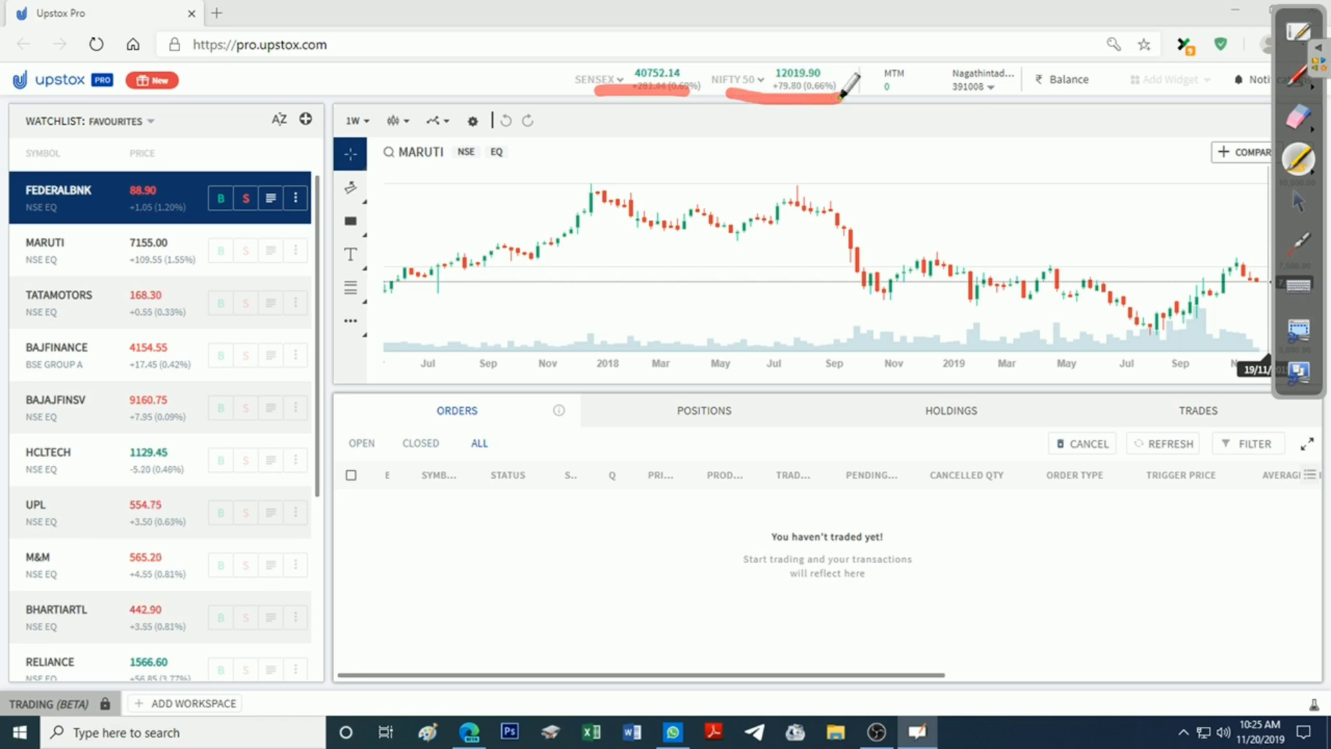
pyautogui.click(1299, 205)
pyautogui.click(1299, 119)
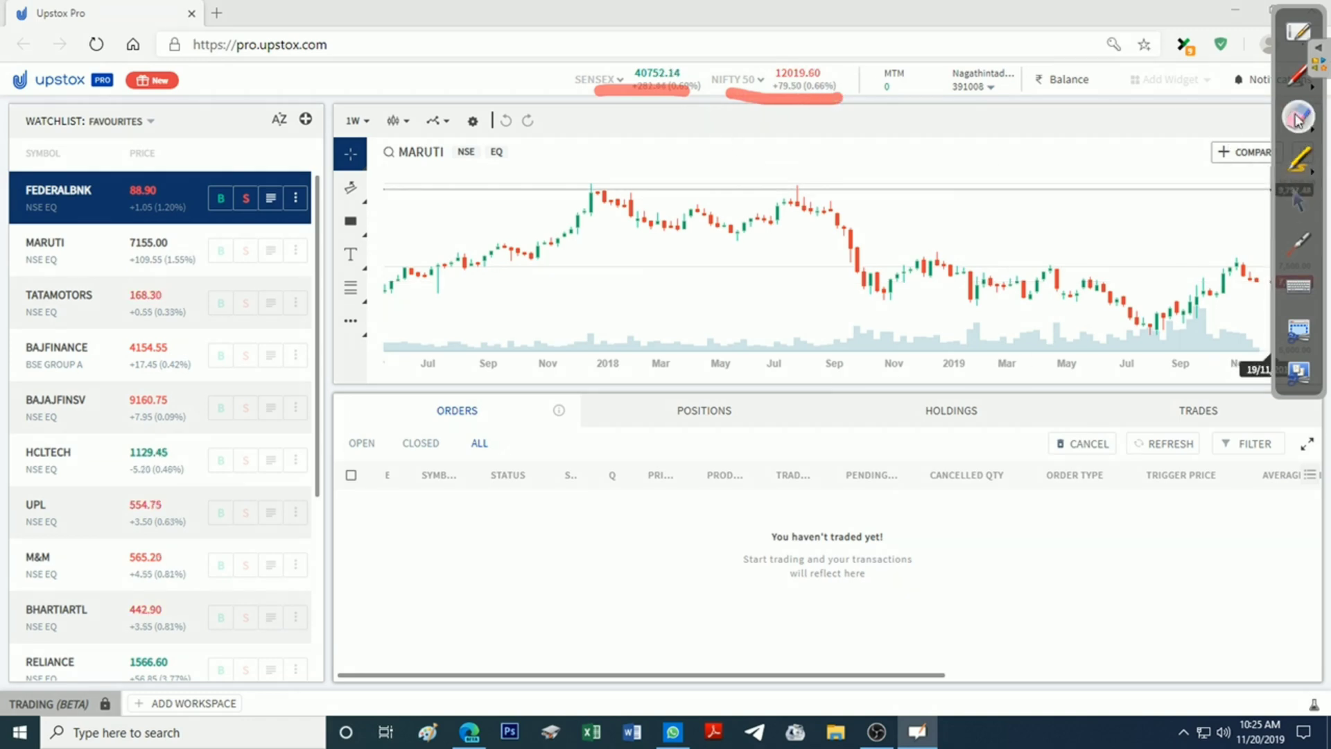
pyautogui.moveTo(610, 88); pyautogui.dragTo(893, 94)
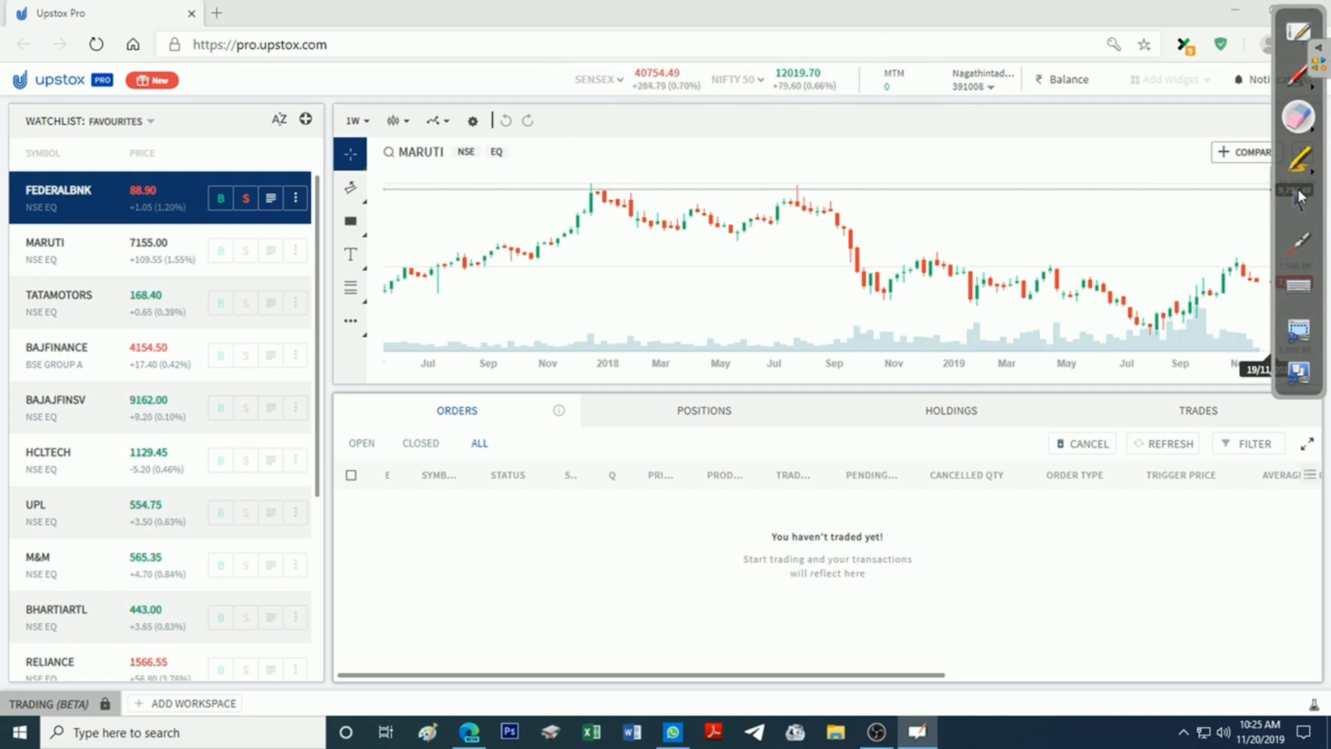
pyautogui.click(1298, 199)
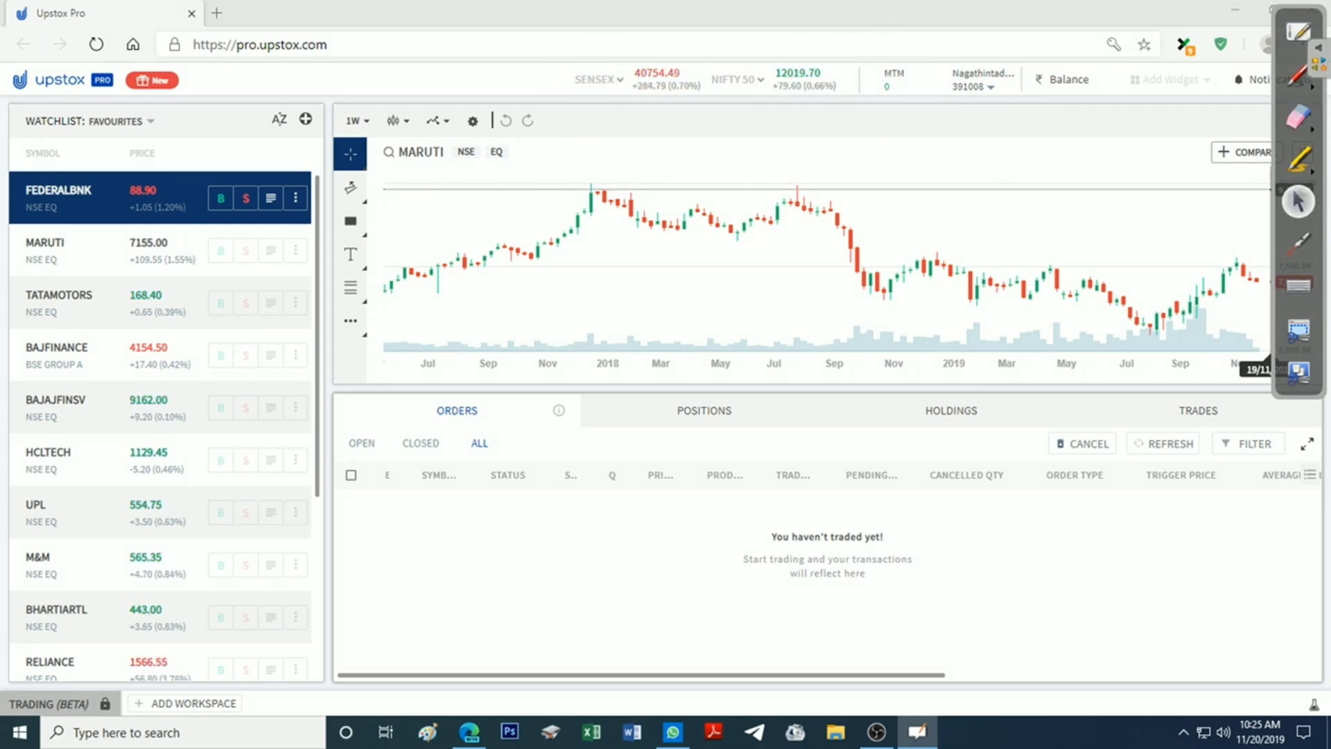
# Step: Browse the SENSEX and NIFTY 50 index dropdowns, then close them and pick a highlighter
pyautogui.click(622, 82)
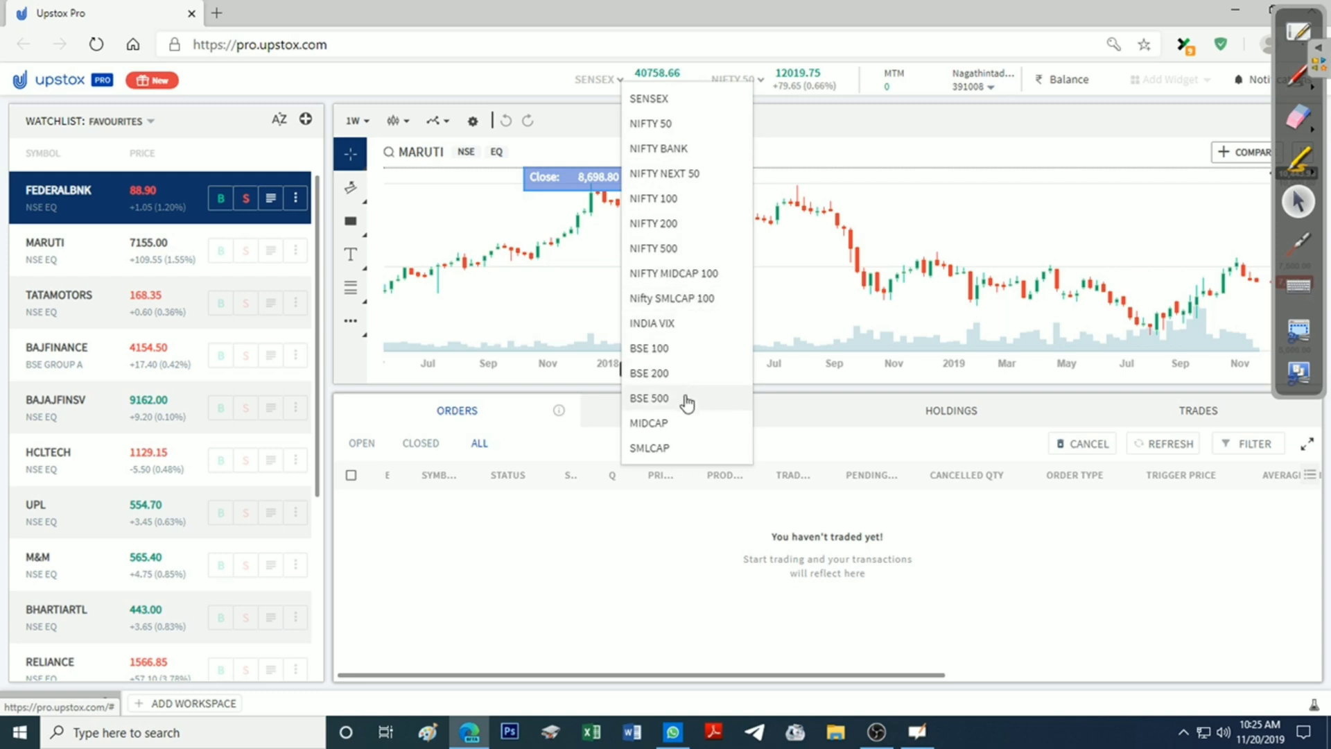
pyautogui.click(739, 84)
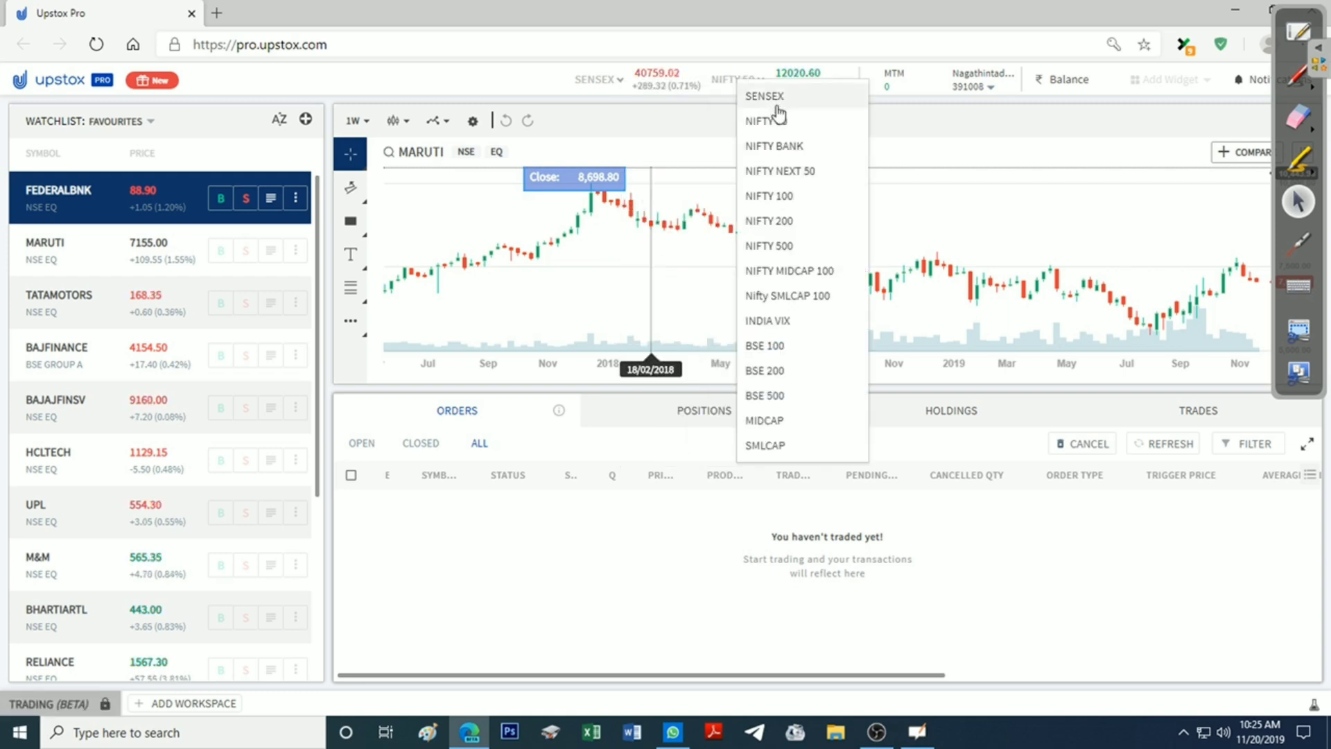
pyautogui.click(726, 83)
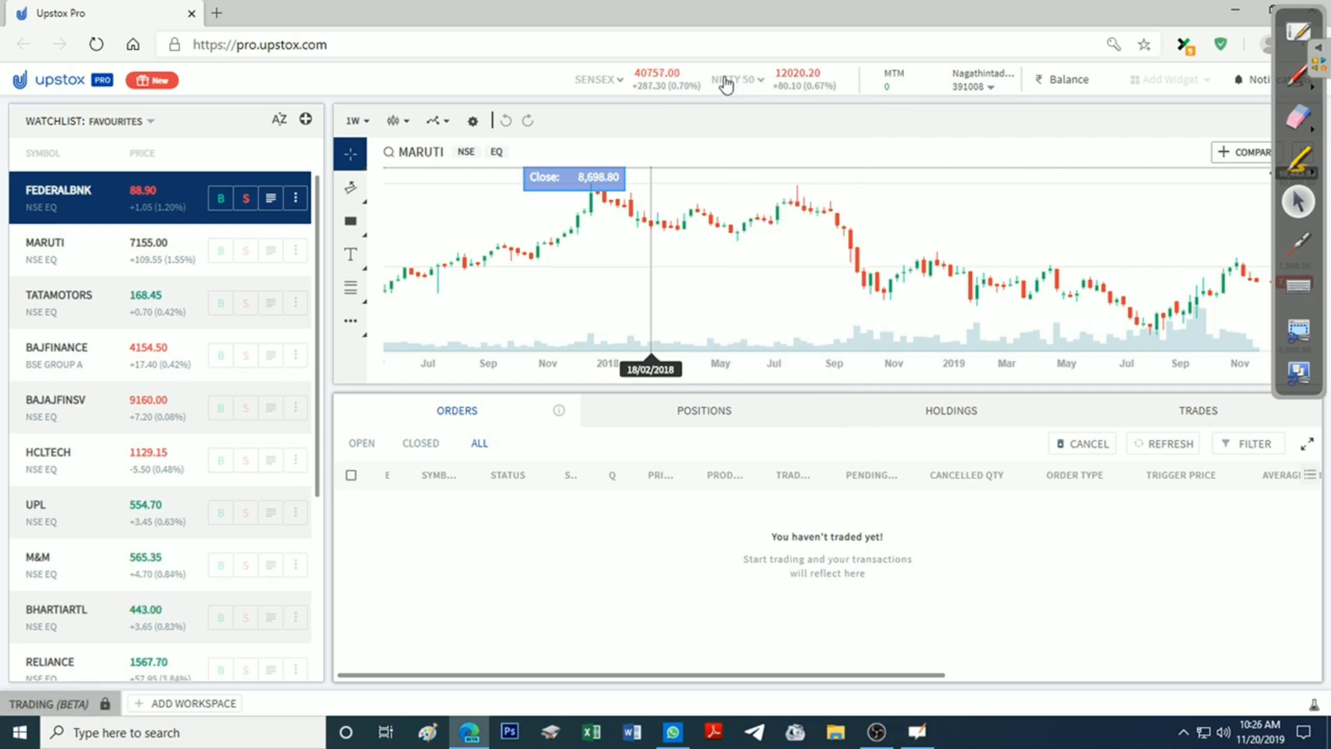
pyautogui.click(617, 85)
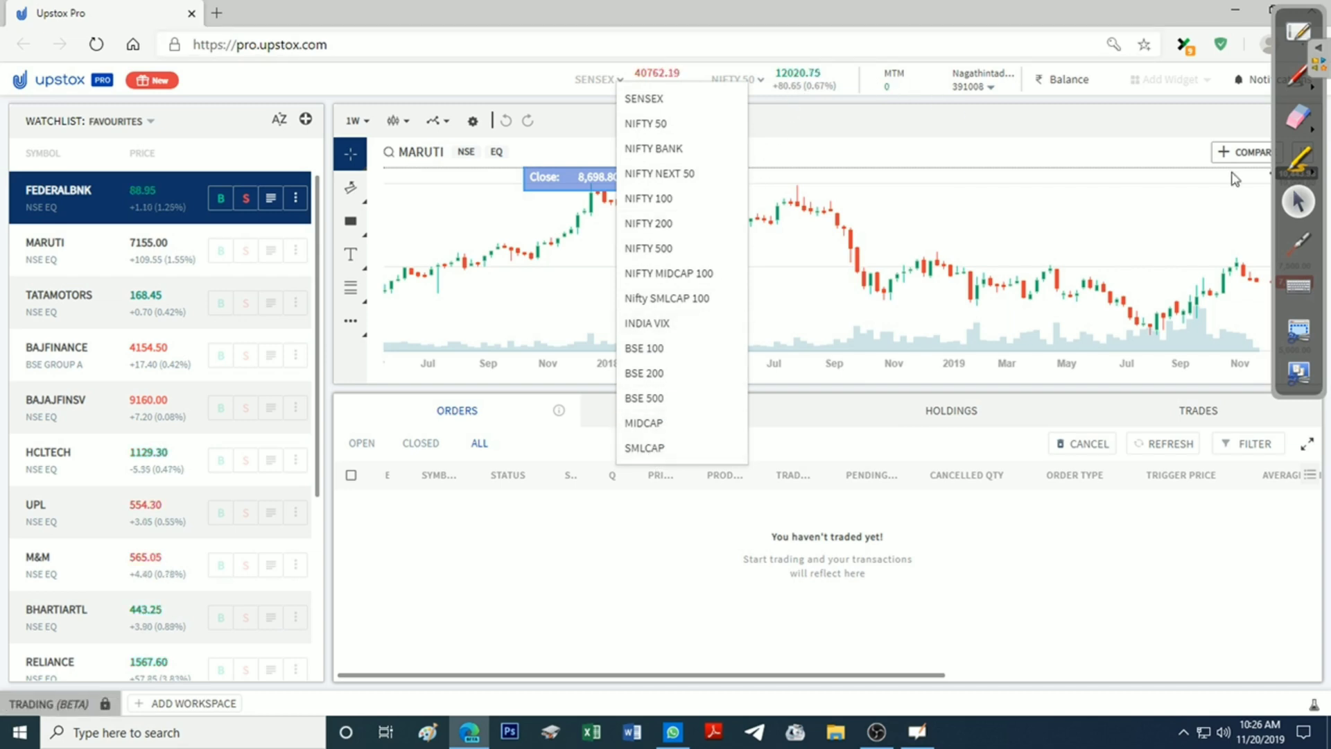
pyautogui.click(1299, 202)
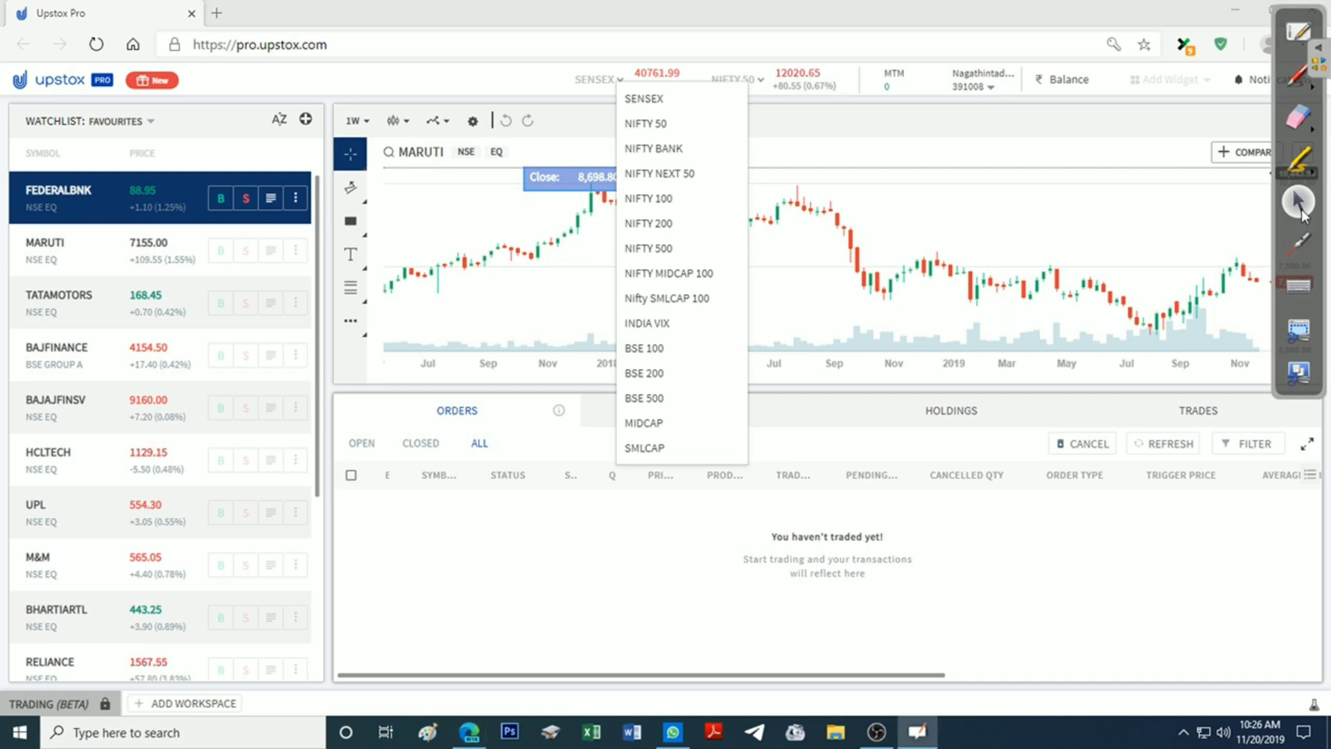
pyautogui.click(613, 90)
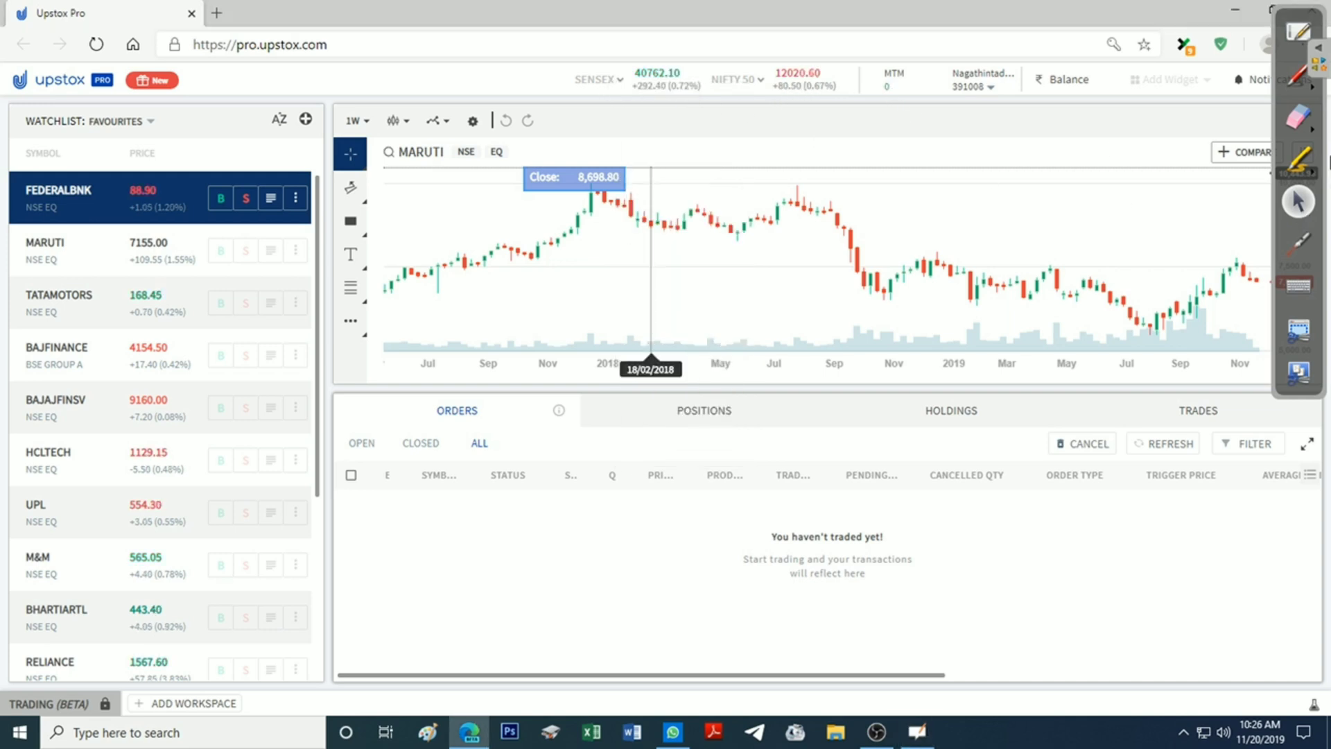
pyautogui.click(1291, 168)
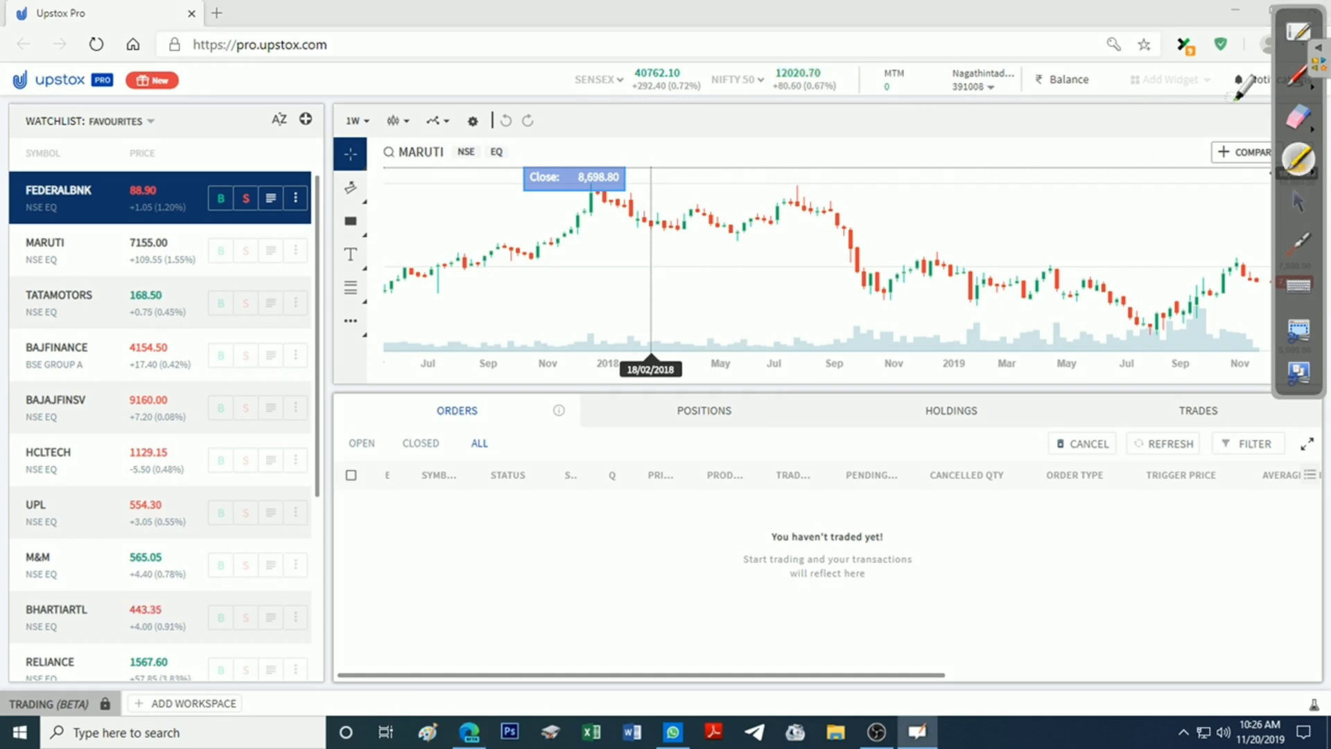
pyautogui.click(1292, 83)
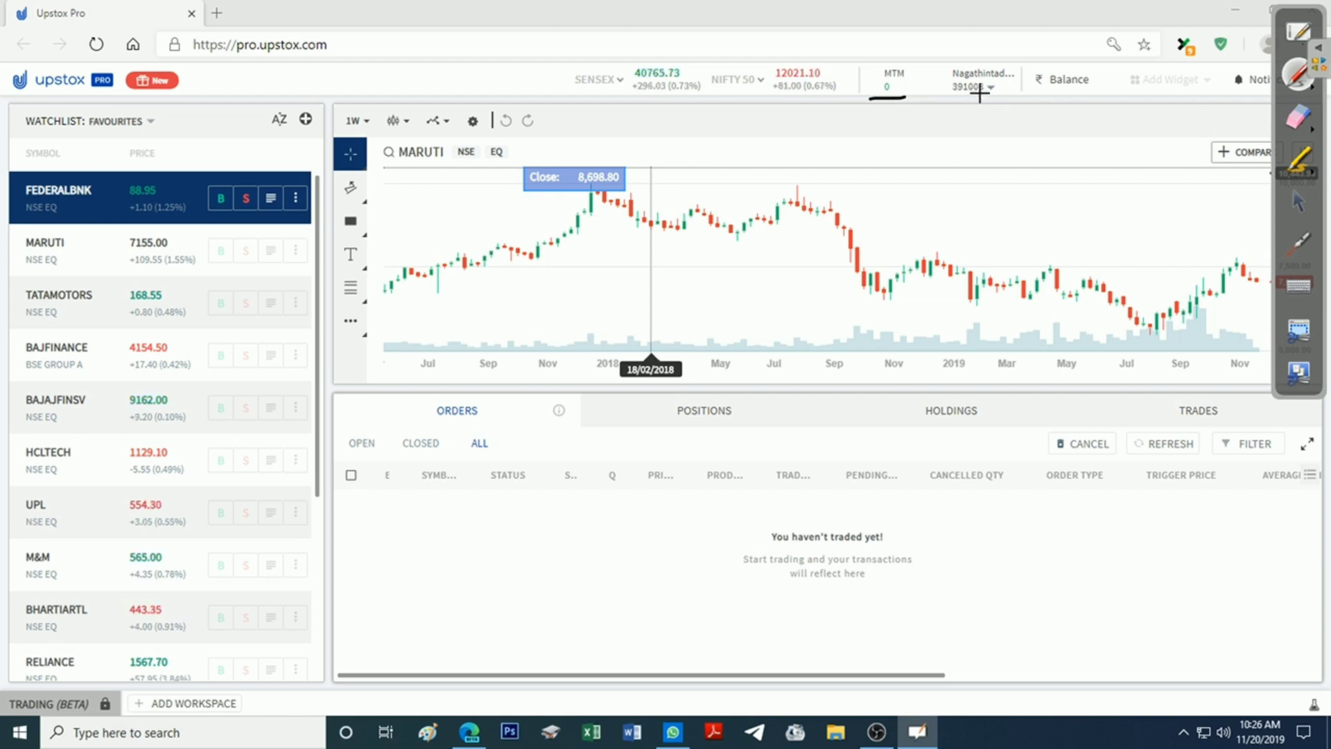
pyautogui.moveTo(937, 102); pyautogui.dragTo(1014, 104)
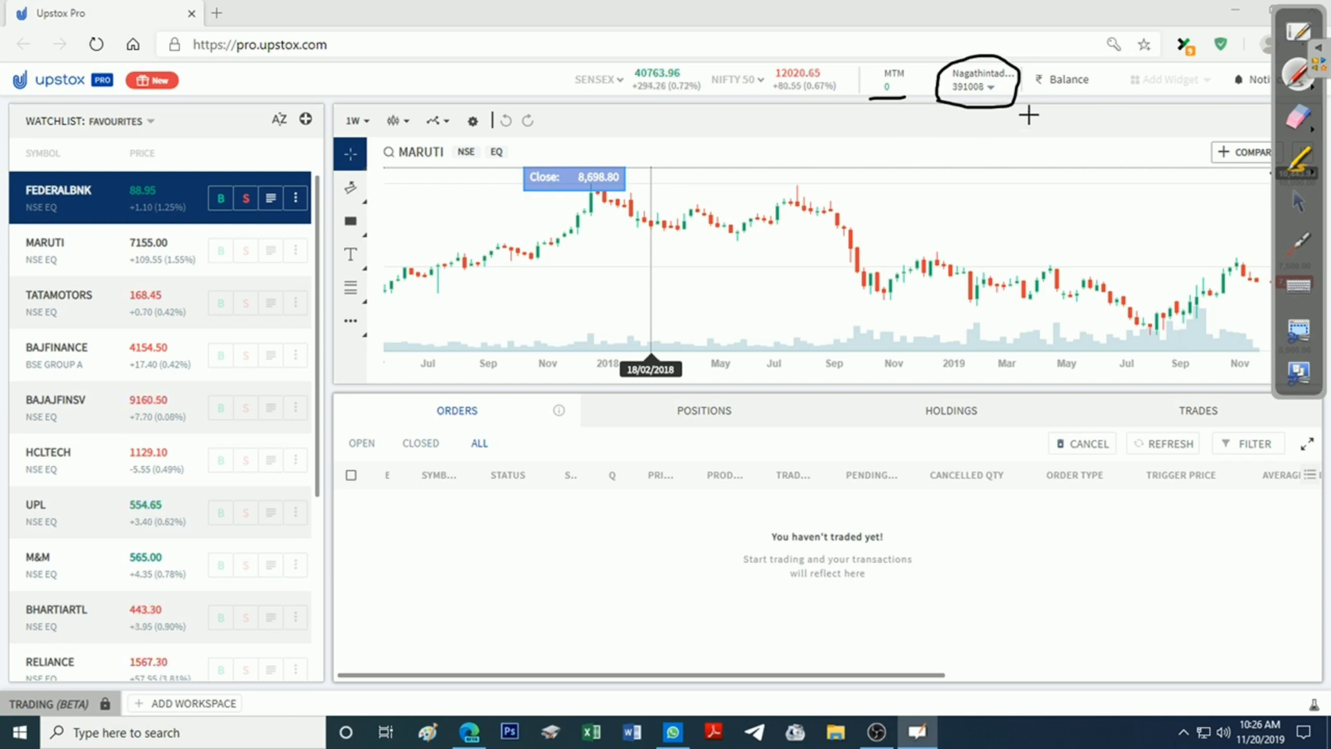
pyautogui.moveTo(1040, 66); pyautogui.dragTo(1117, 92)
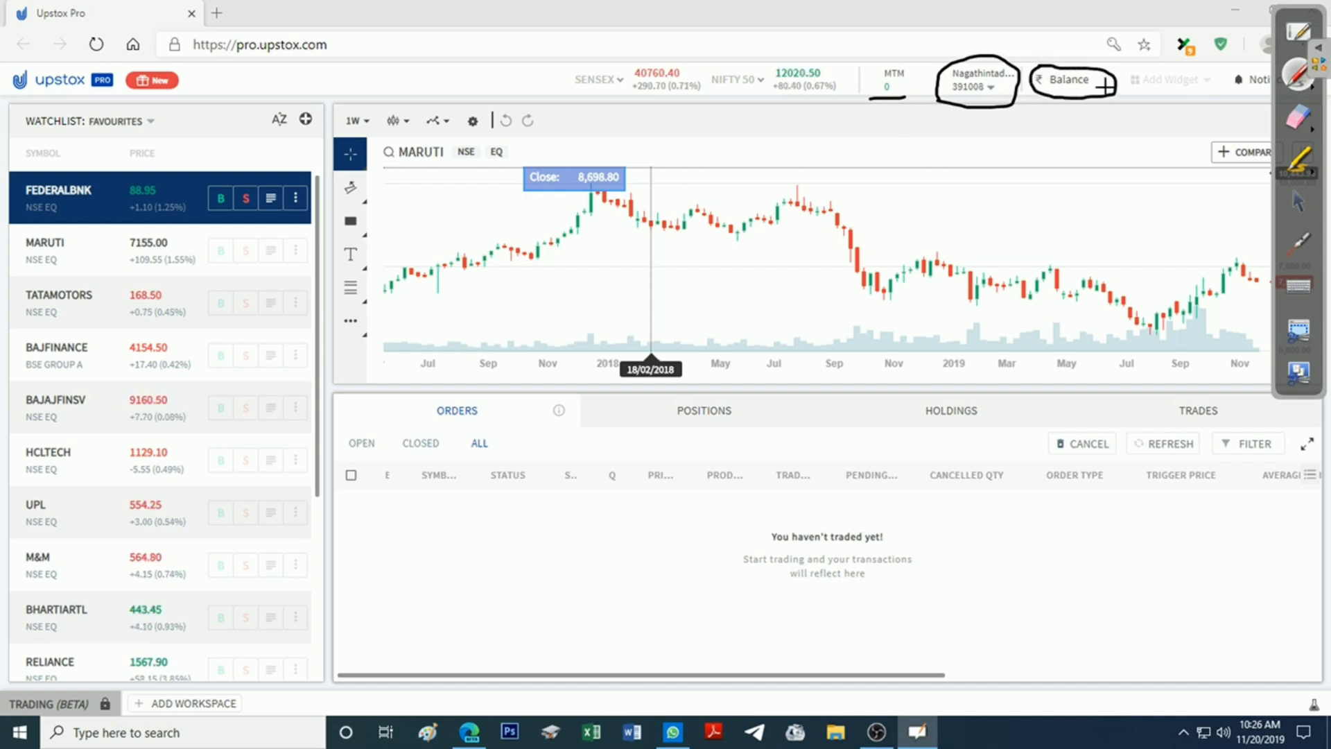
pyautogui.click(1298, 125)
pyautogui.moveTo(1005, 104)
pyautogui.mouseDown()
pyautogui.moveTo(995, 127)
pyautogui.moveTo(892, 98)
pyautogui.moveTo(1123, 83)
pyautogui.mouseUp()
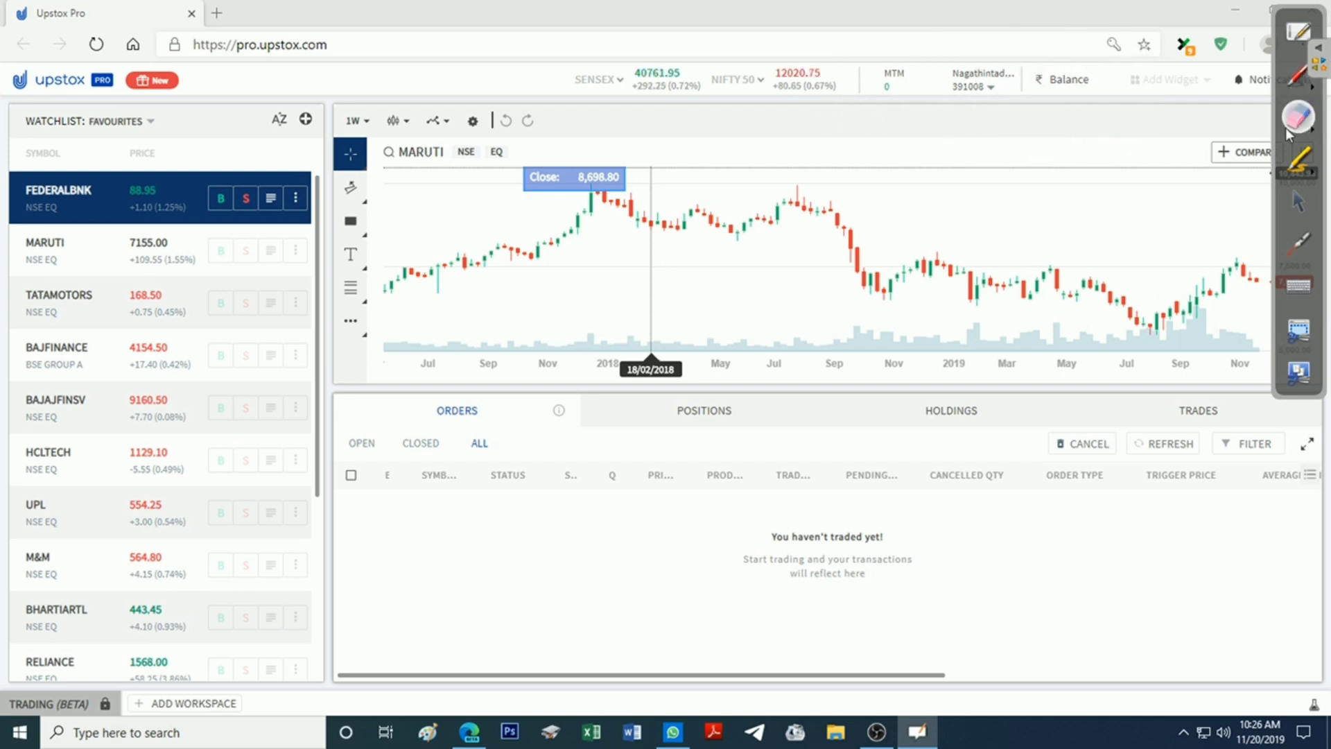
pyautogui.click(1297, 205)
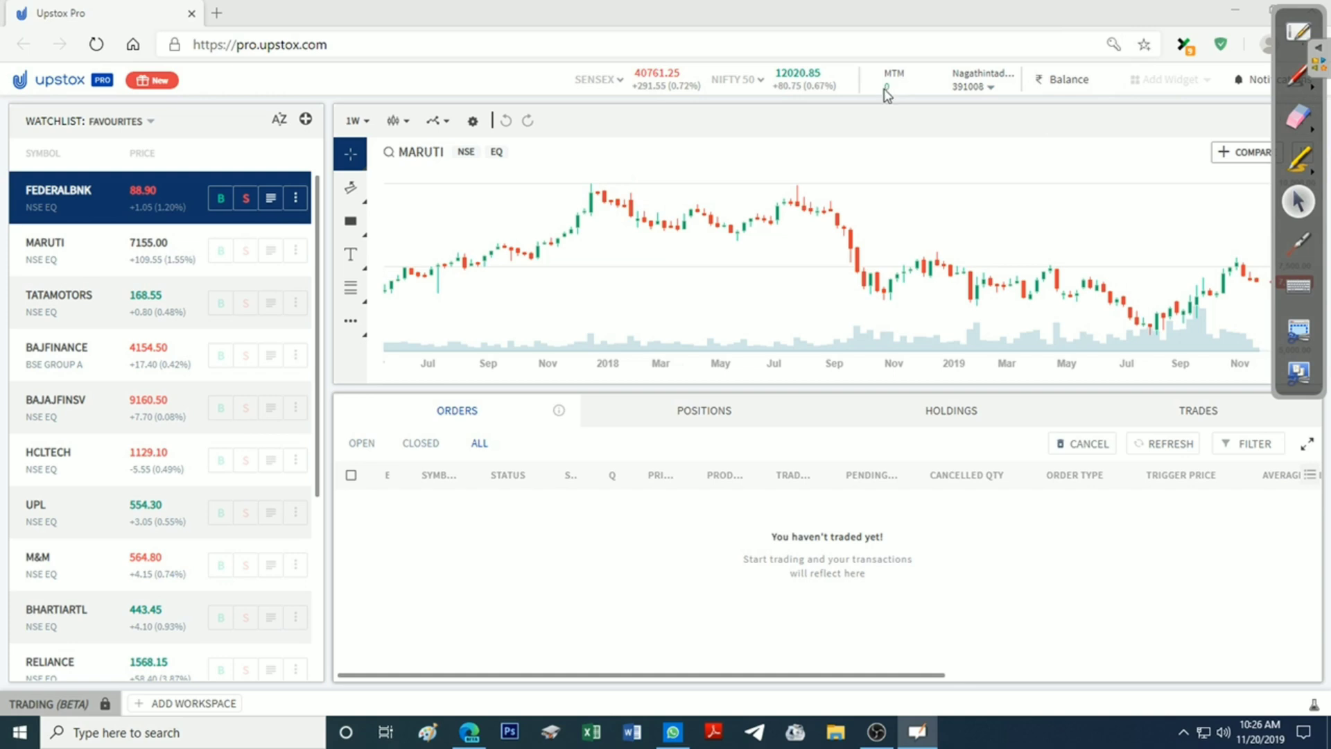
pyautogui.click(984, 96)
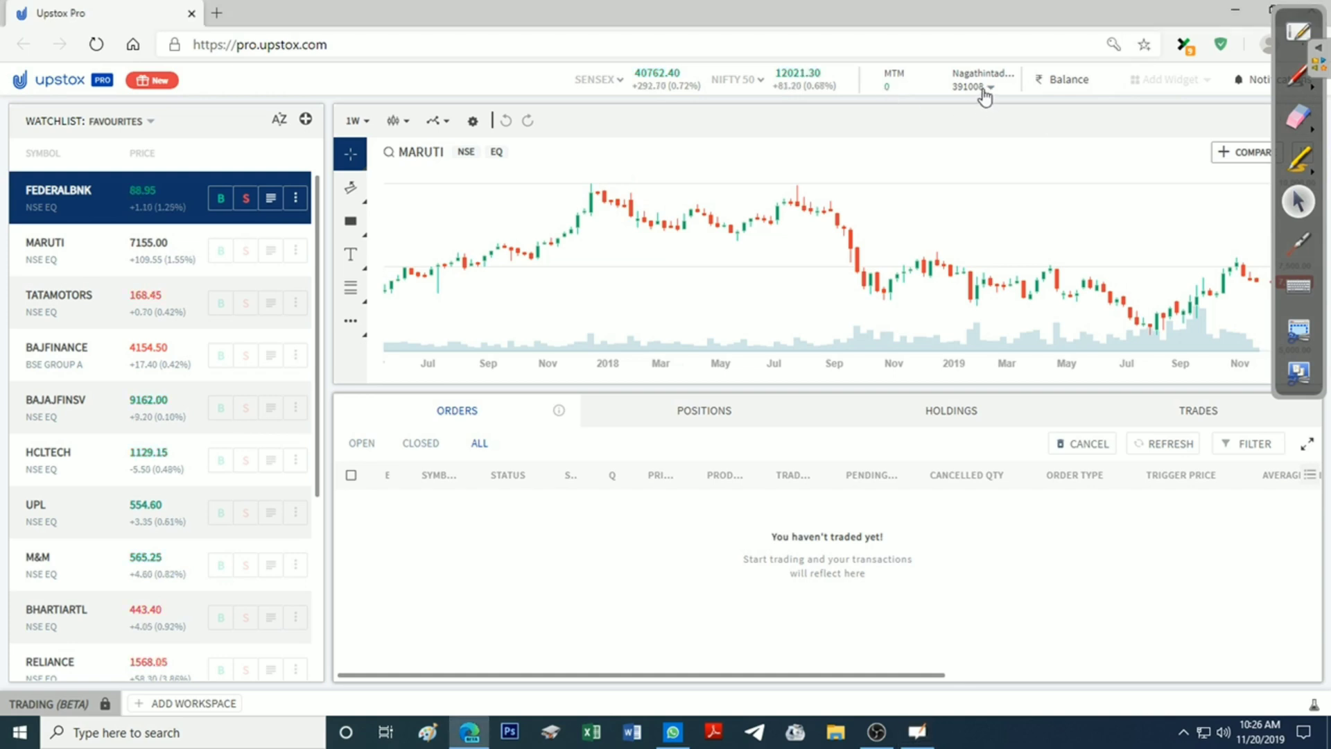
# Step: Choose Chat support from the account name dropdown to open the Upstox welcome chat
pyautogui.click(984, 95)
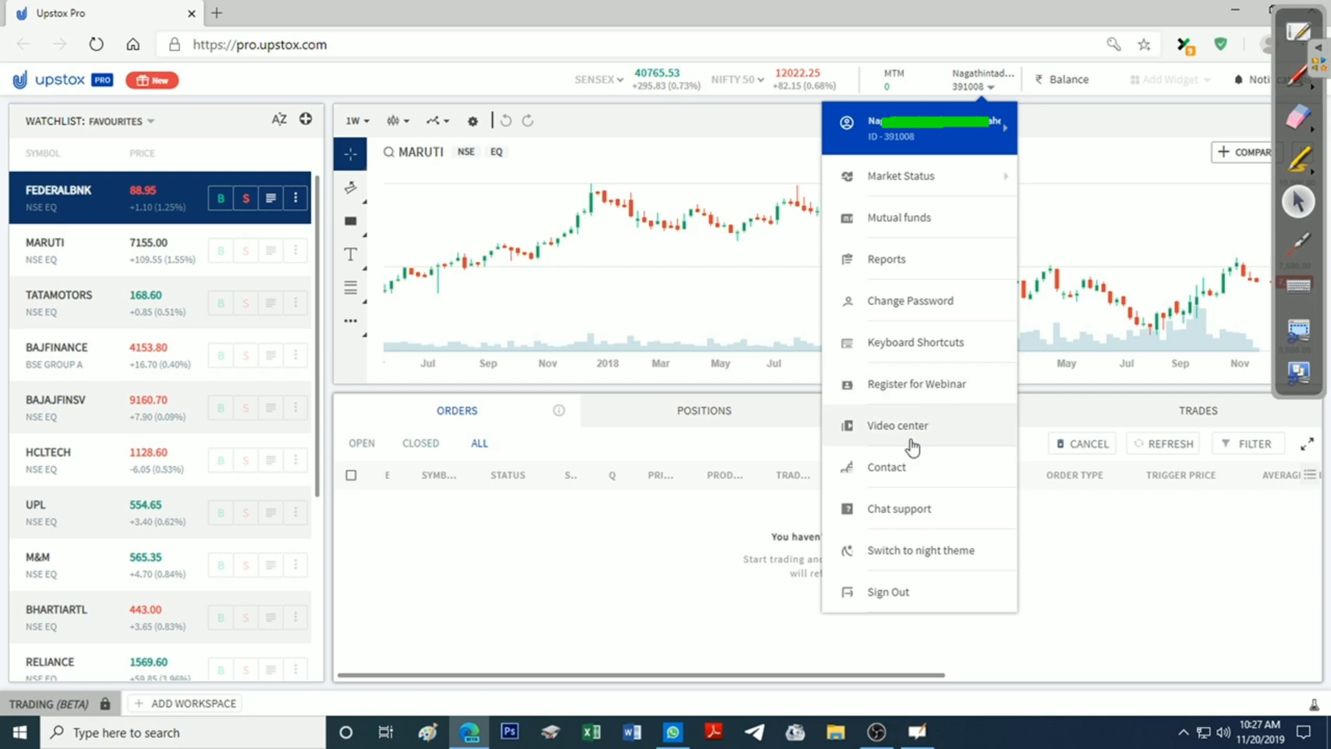
pyautogui.click(892, 514)
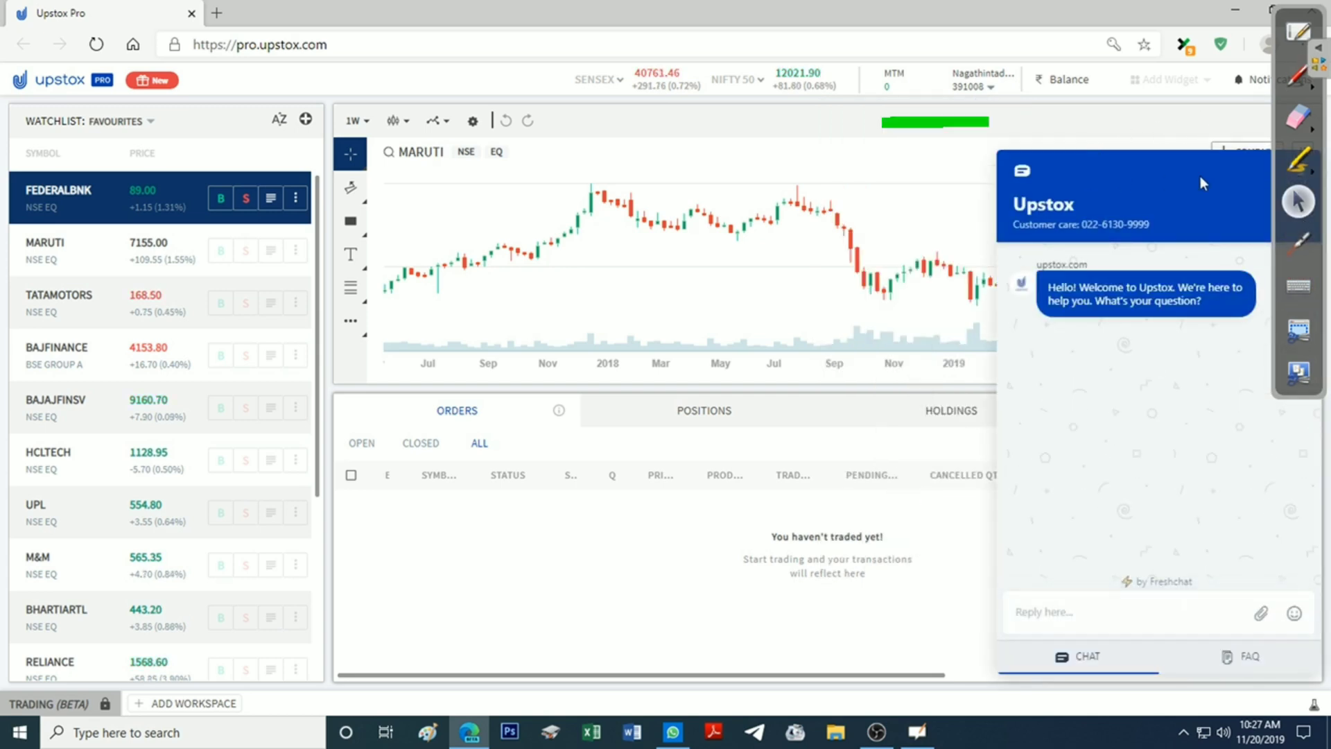
# Step: Move the annotation palette aside and reopen the account name dropdown menu
pyautogui.click(1305, 177)
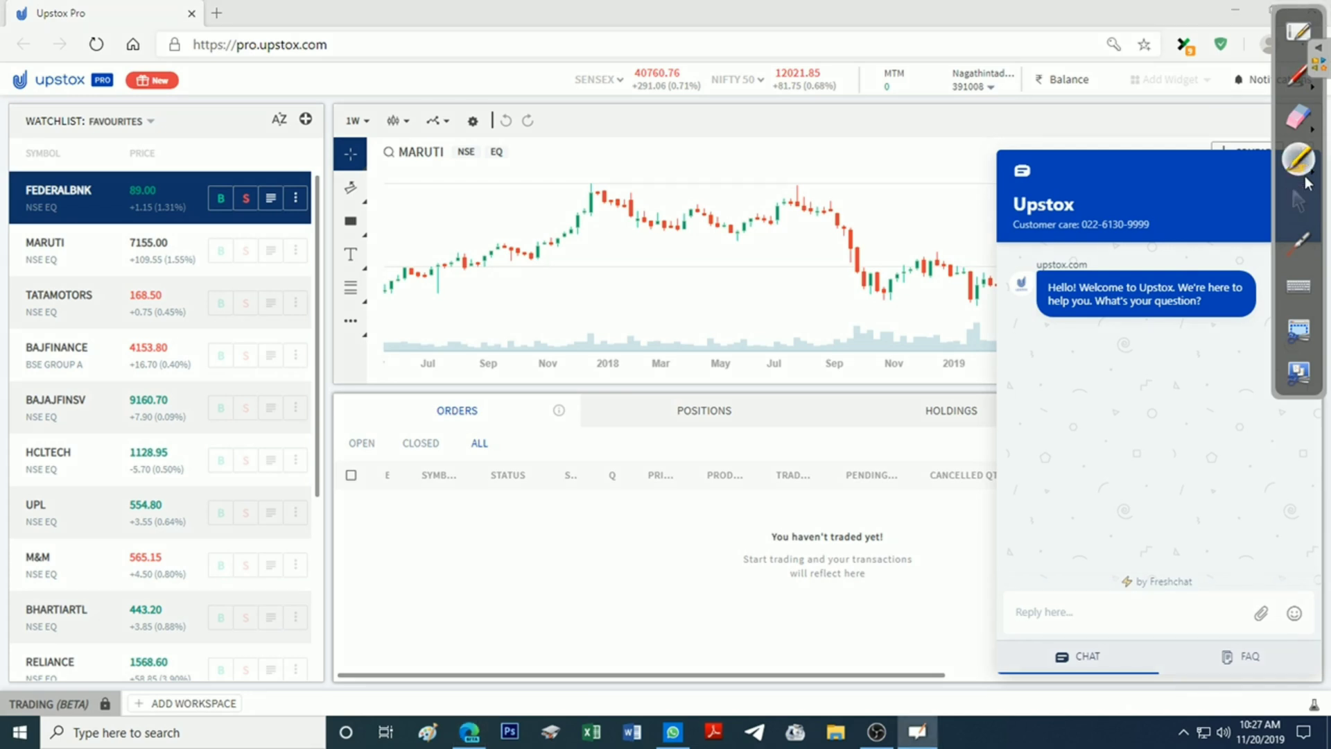
pyautogui.moveTo(1296, 18); pyautogui.dragTo(1058, 38)
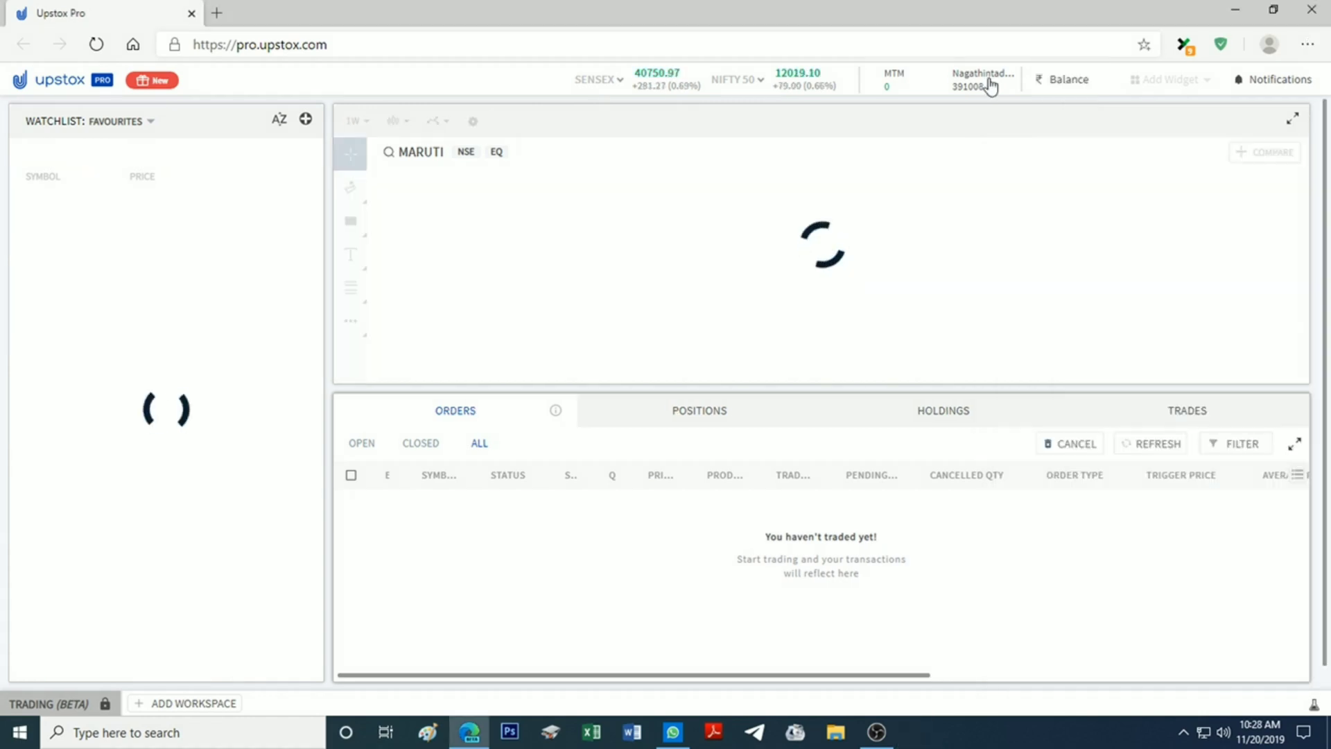
pyautogui.click(972, 82)
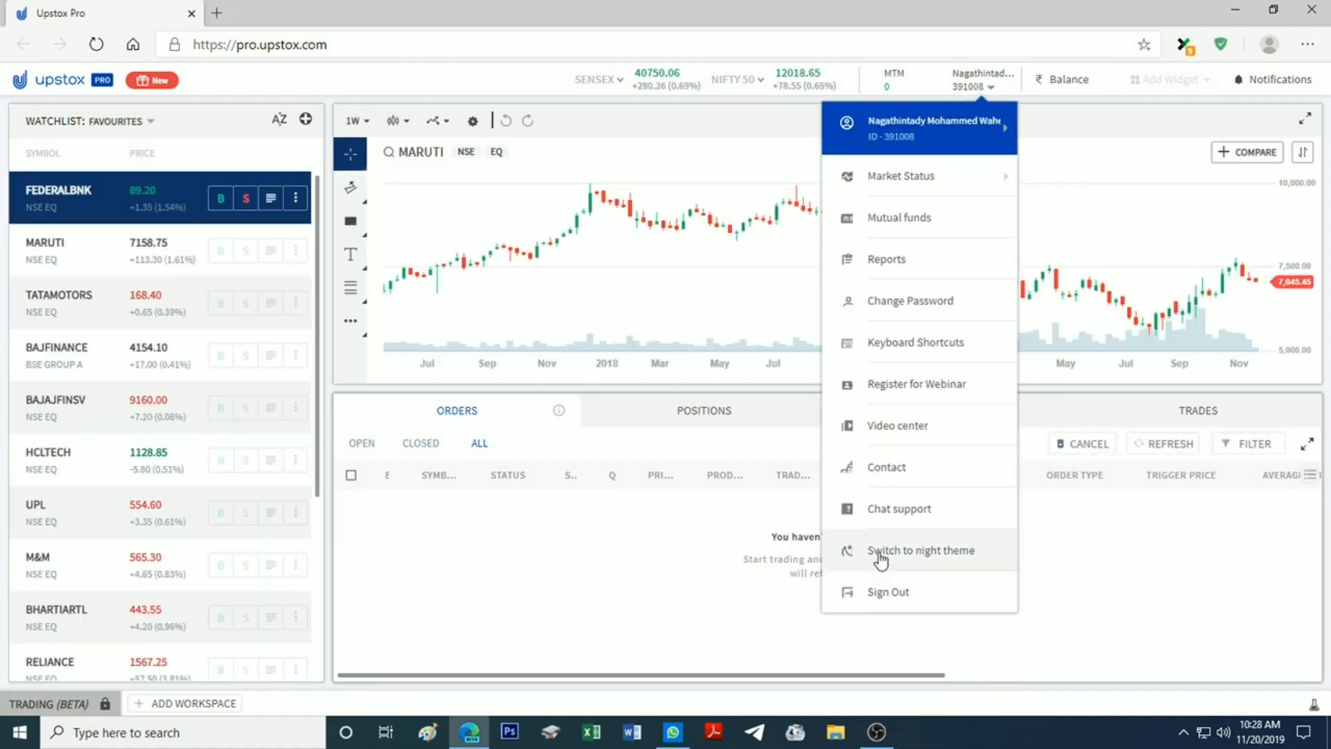
# Step: Switch to night theme and back to day theme, then view the COMMODITIES Balance
pyautogui.click(881, 555)
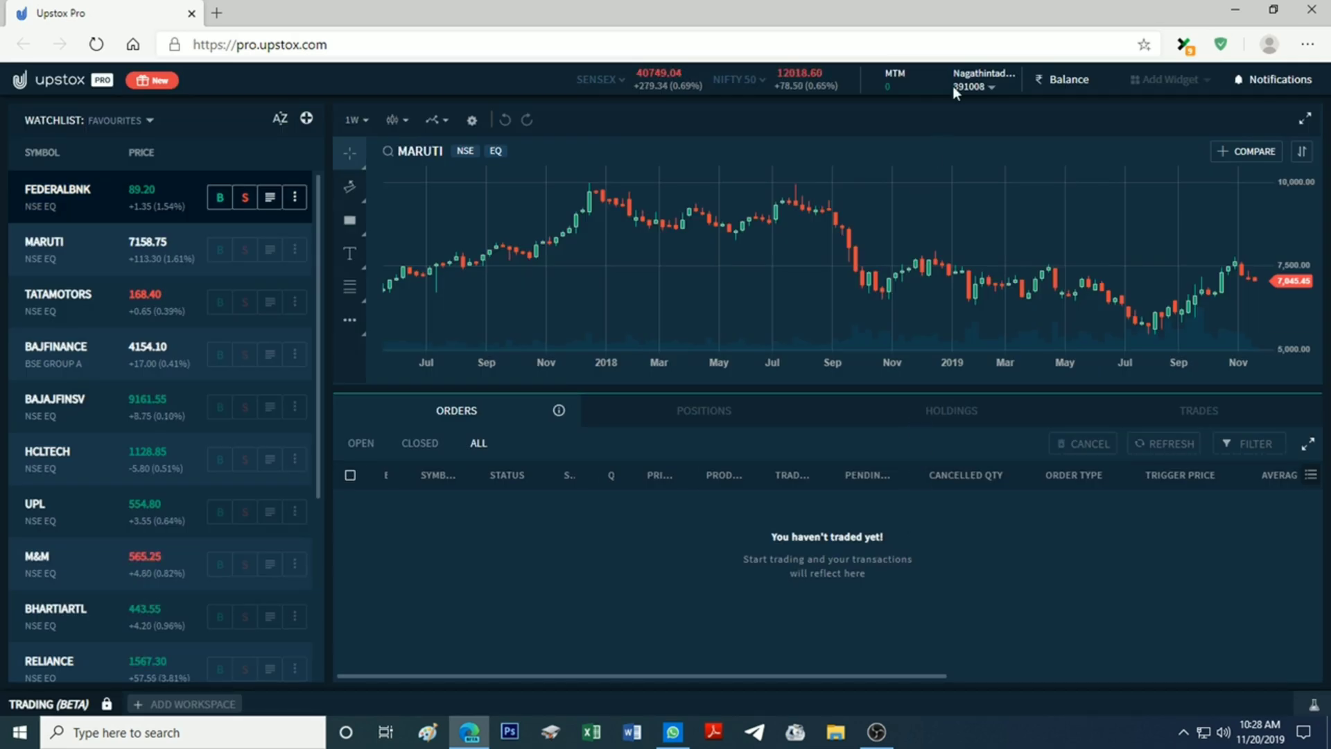
pyautogui.click(983, 85)
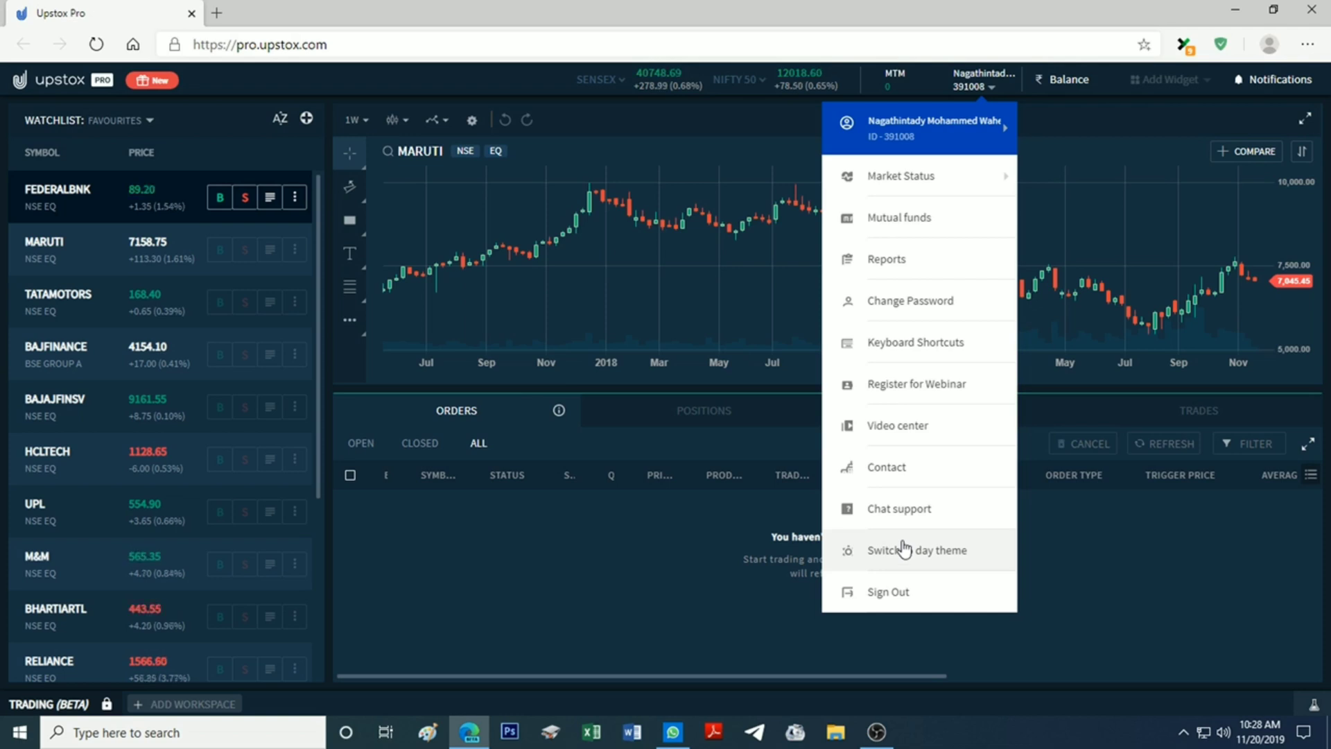
pyautogui.click(904, 550)
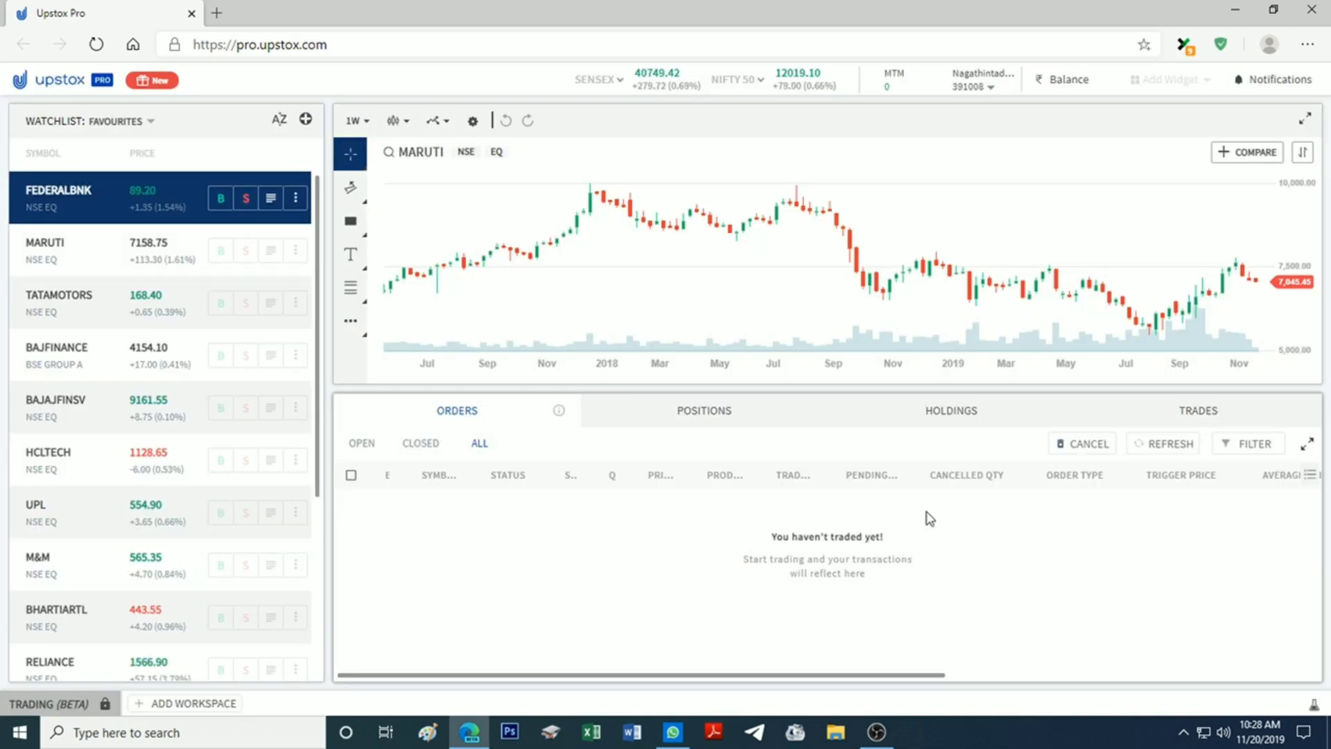
pyautogui.click(1067, 79)
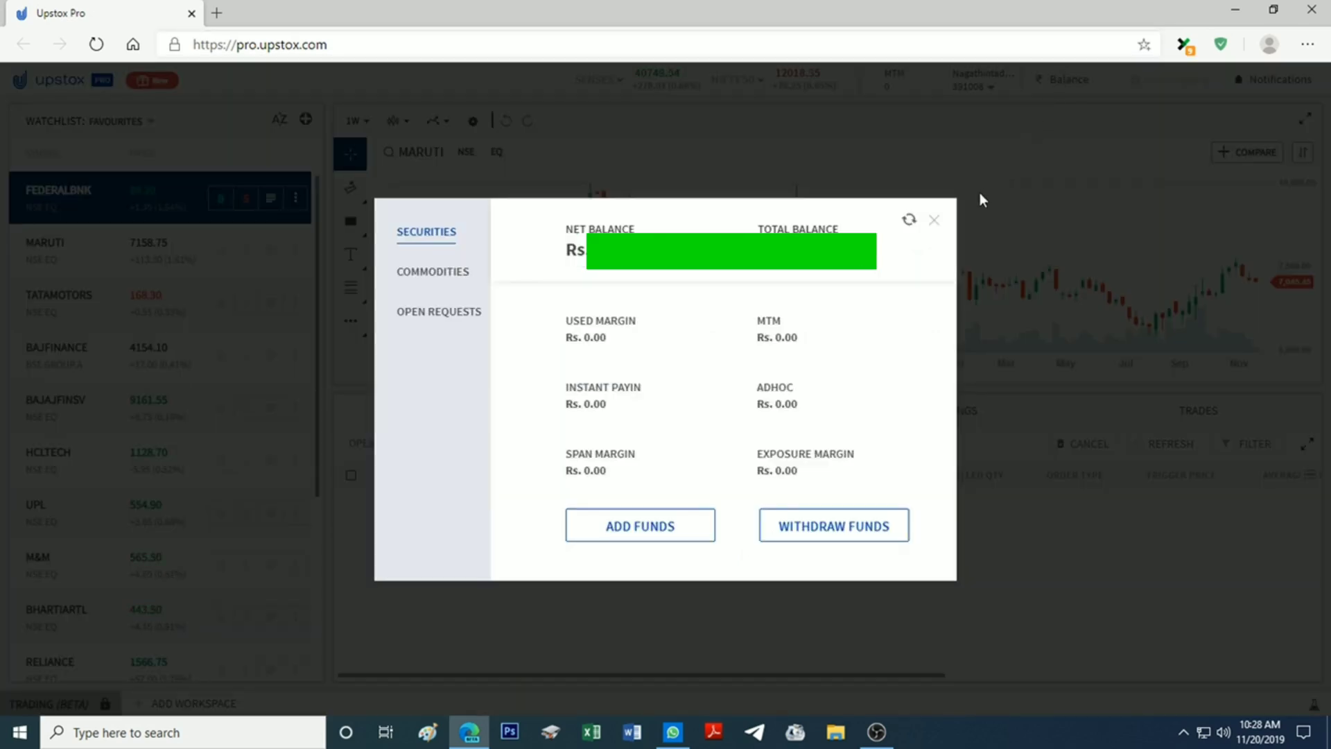
pyautogui.click(419, 274)
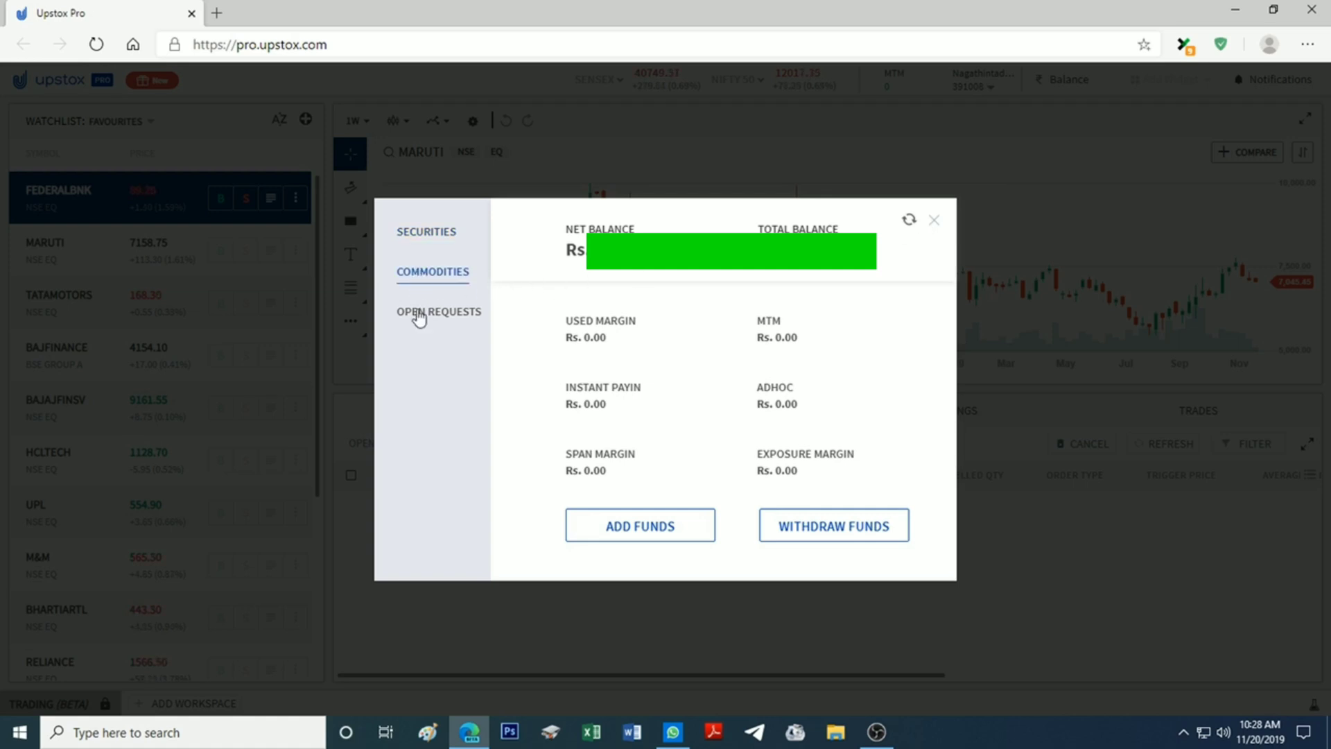
# Step: Review the Commodities and Securities balances, then close the Balance dialog
pyautogui.click(430, 272)
pyautogui.click(426, 233)
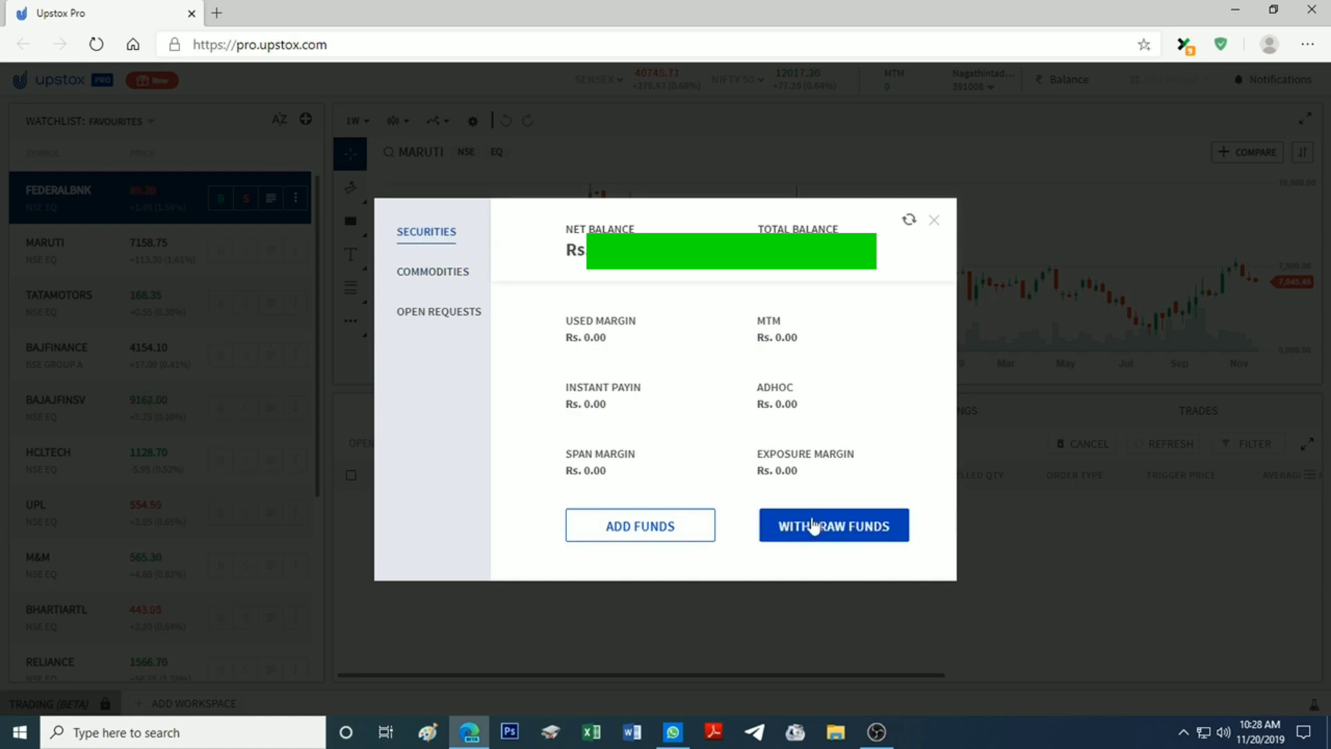
pyautogui.click(934, 220)
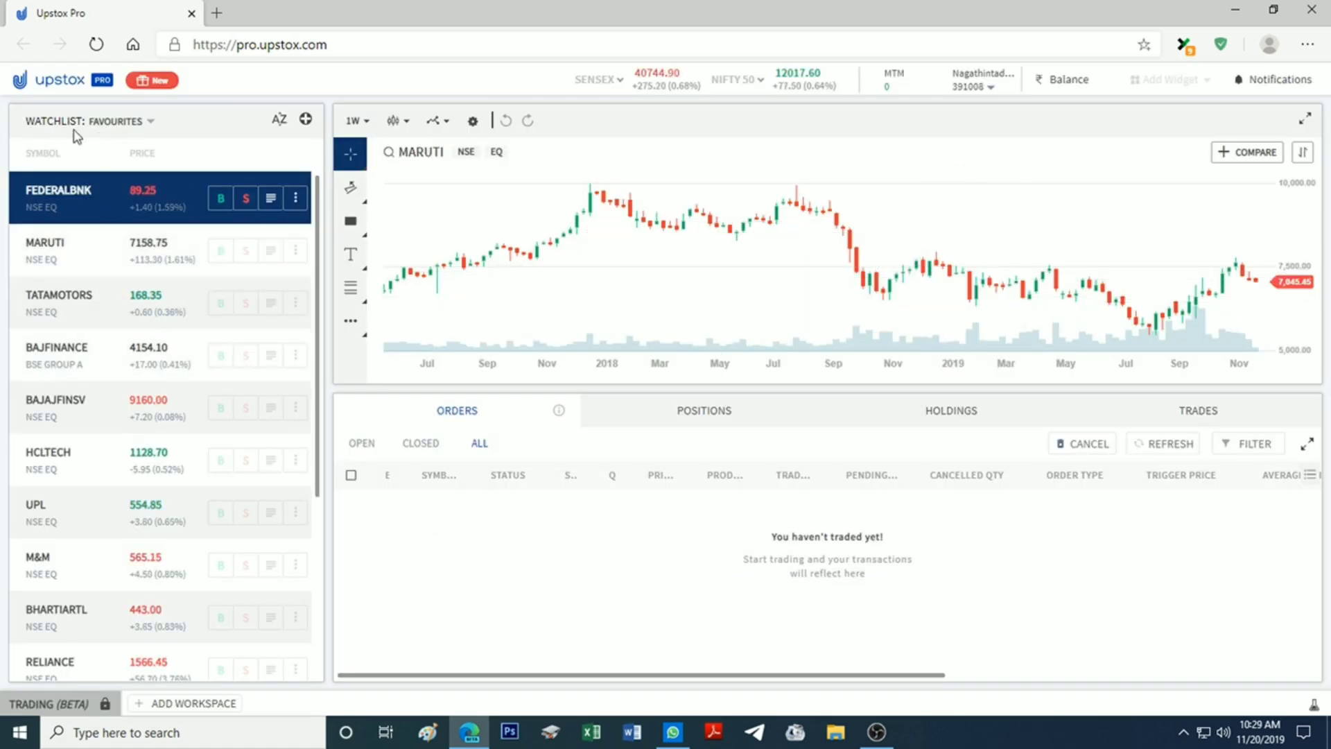
# Step: Create a watchlist named INTRADAY and select it from the watchlist dropdown
pyautogui.click(127, 125)
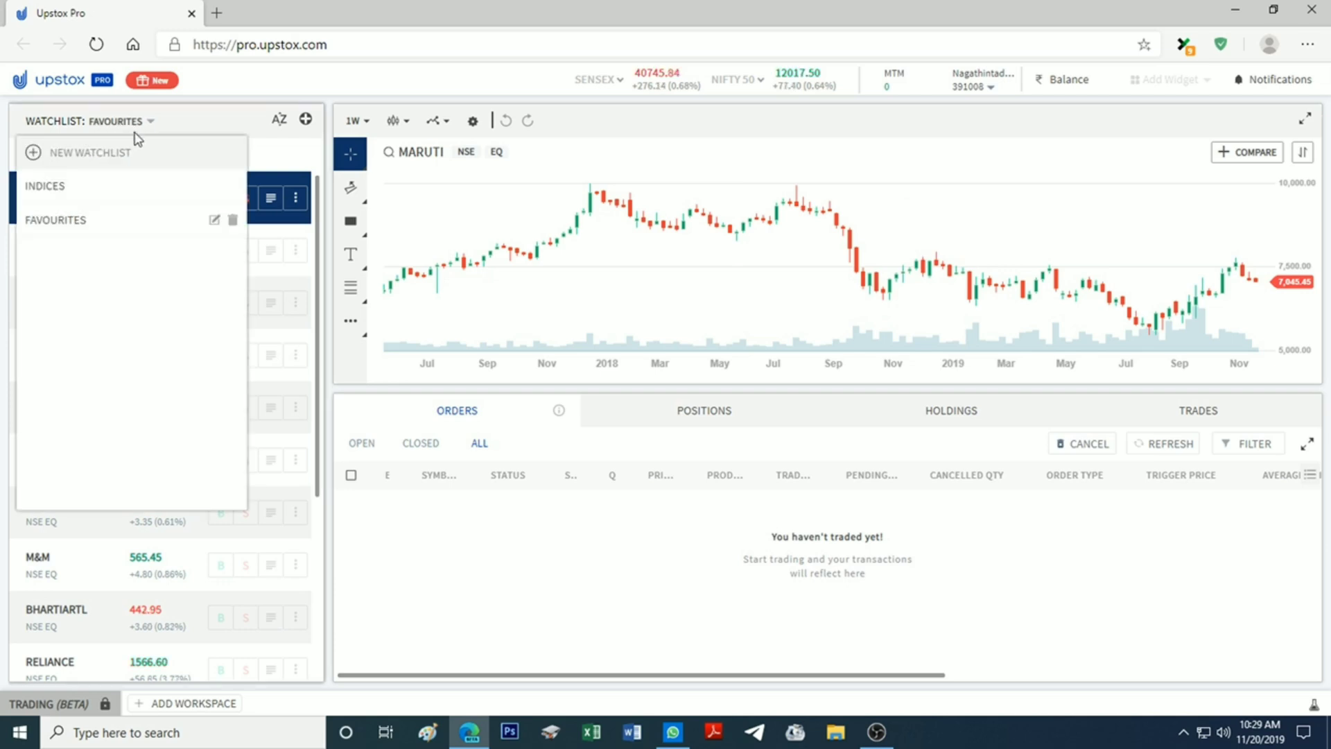
pyautogui.click(87, 155)
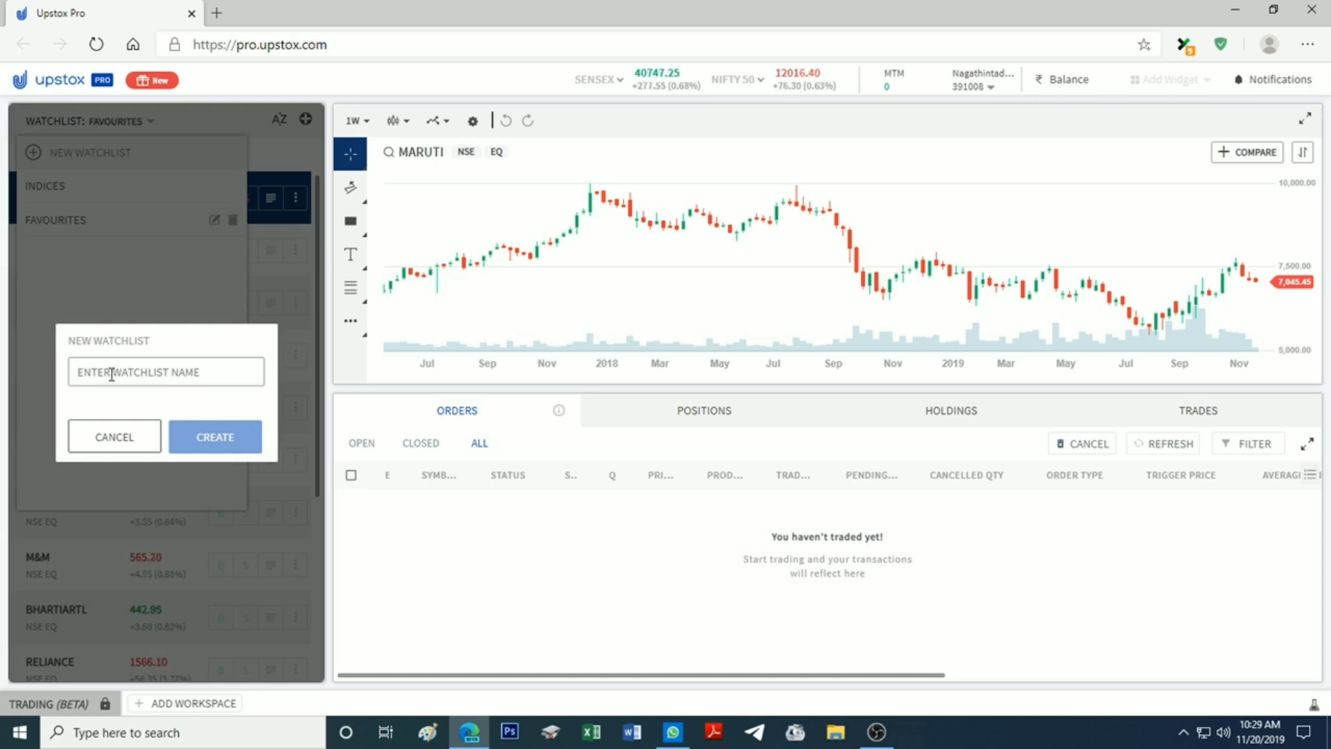
pyautogui.write('IN')
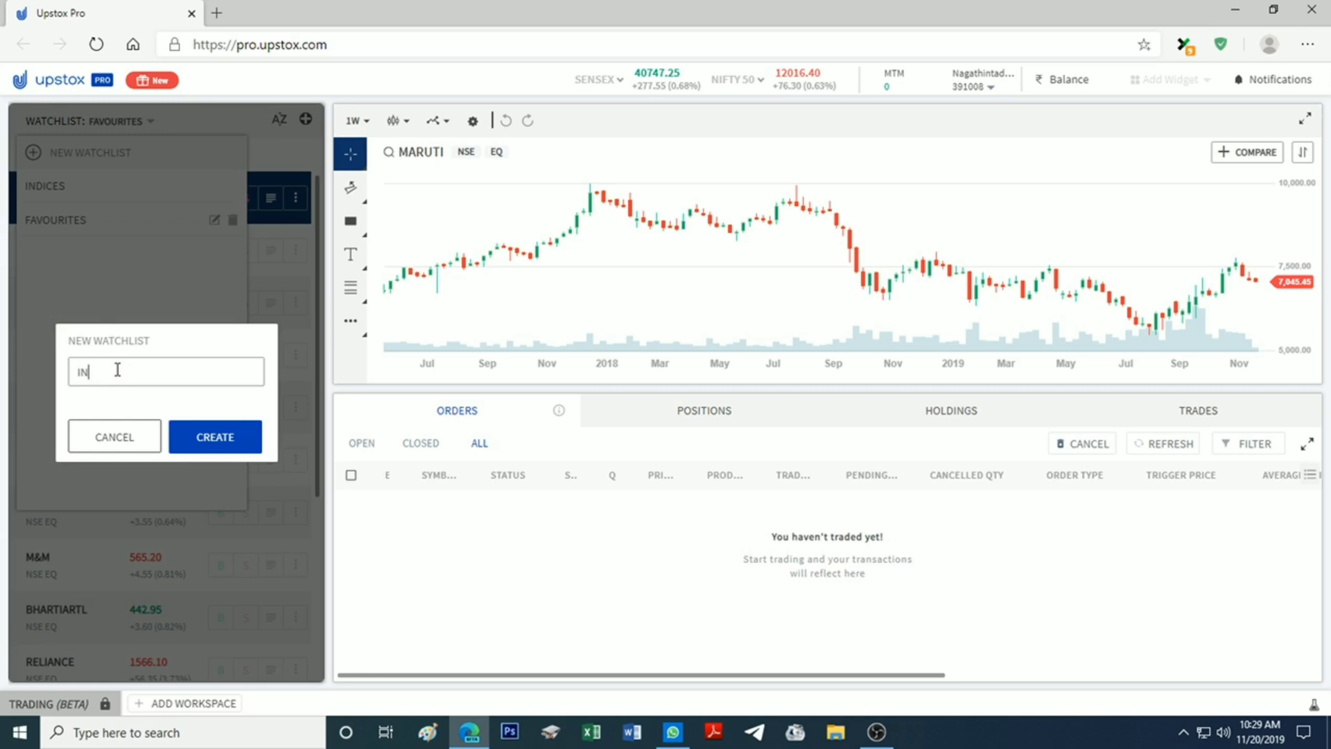
pyautogui.write('TRADAY')
pyautogui.click(203, 438)
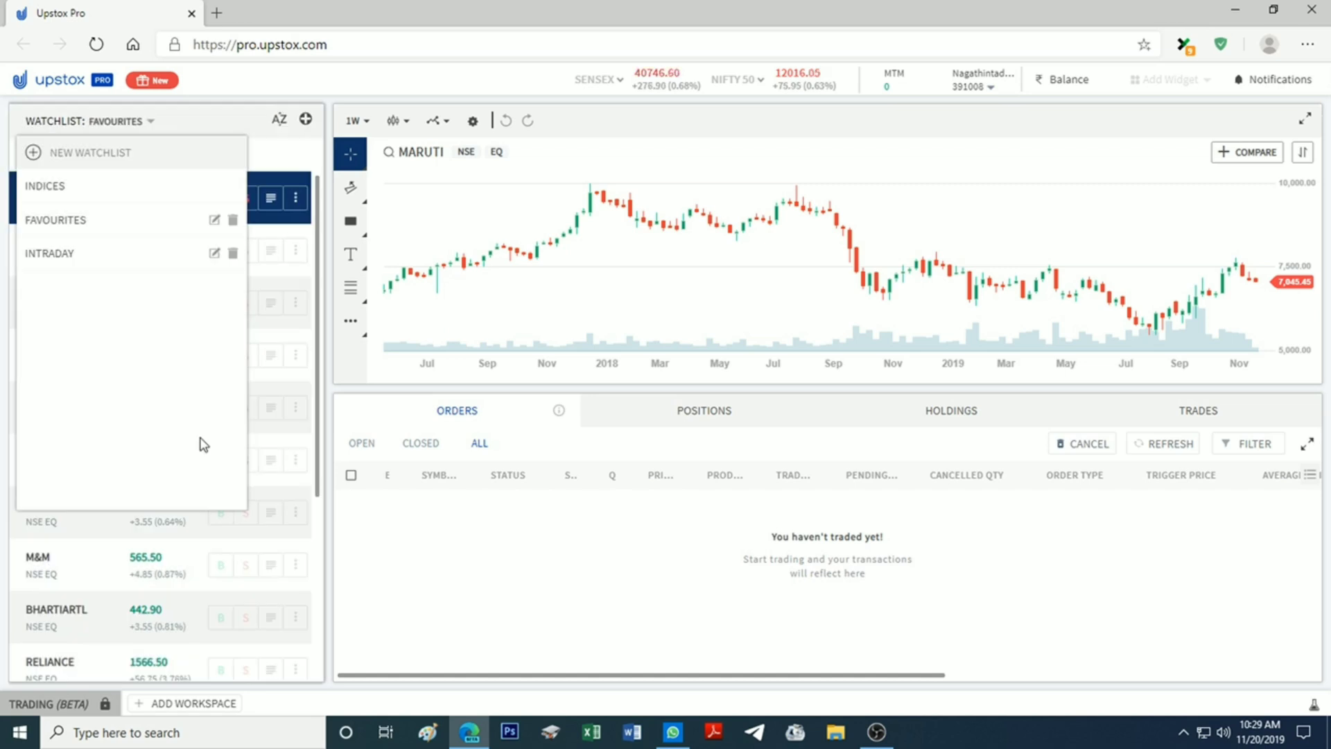
pyautogui.click(38, 256)
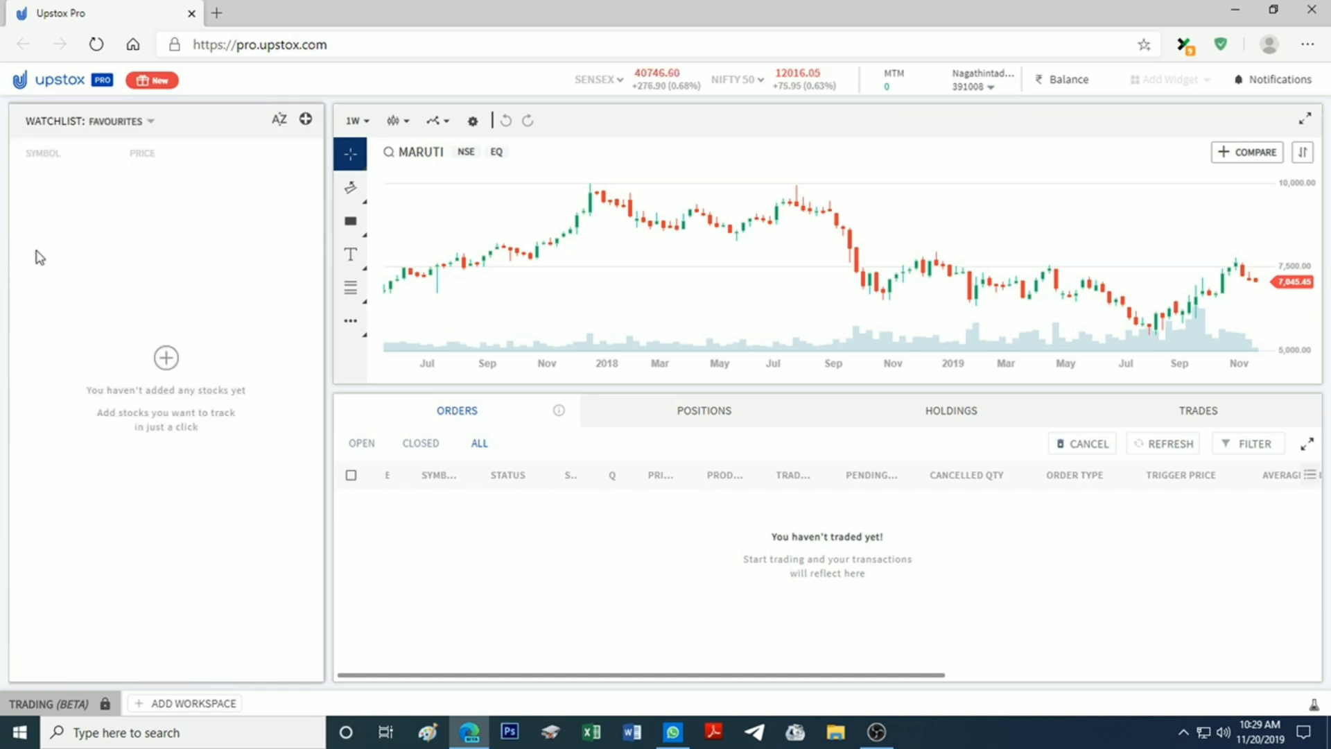
# Step: Search RELI and add RELIANCE EQ to the INTRADAY watchlist
pyautogui.click(139, 125)
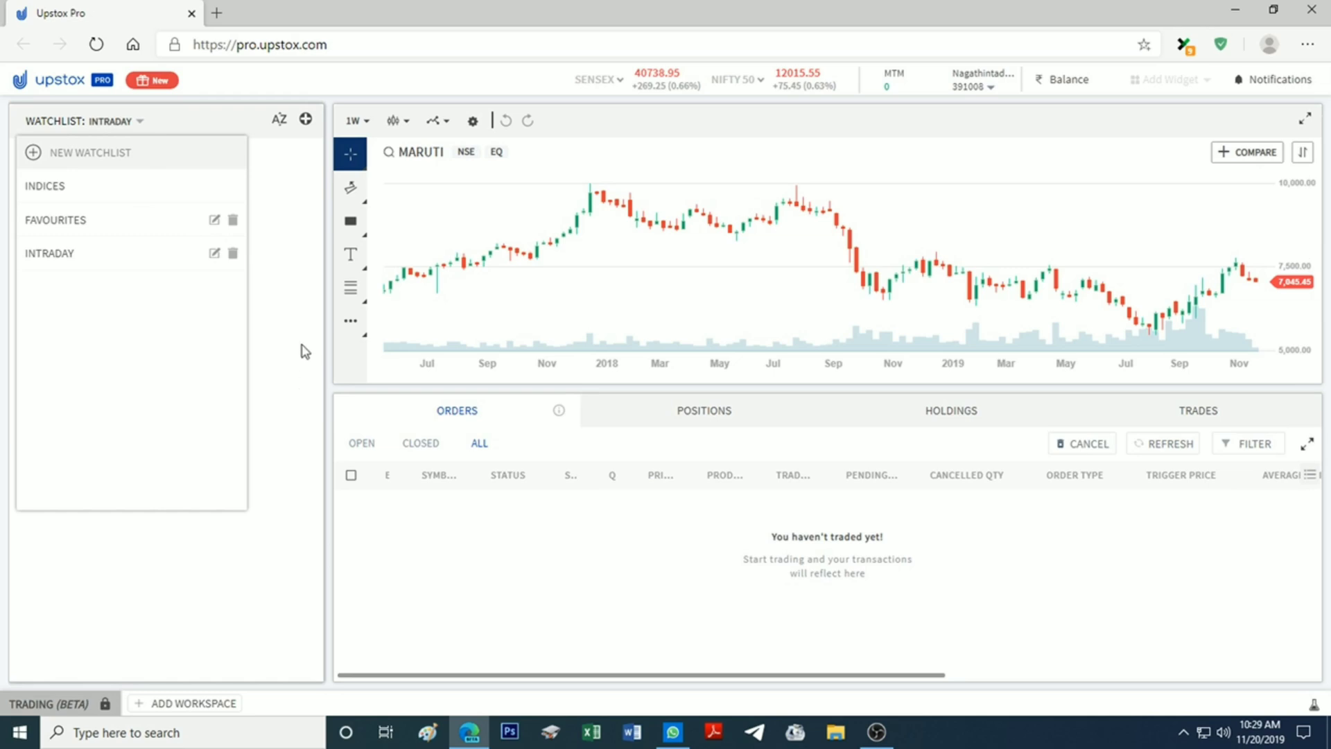
pyautogui.click(276, 184)
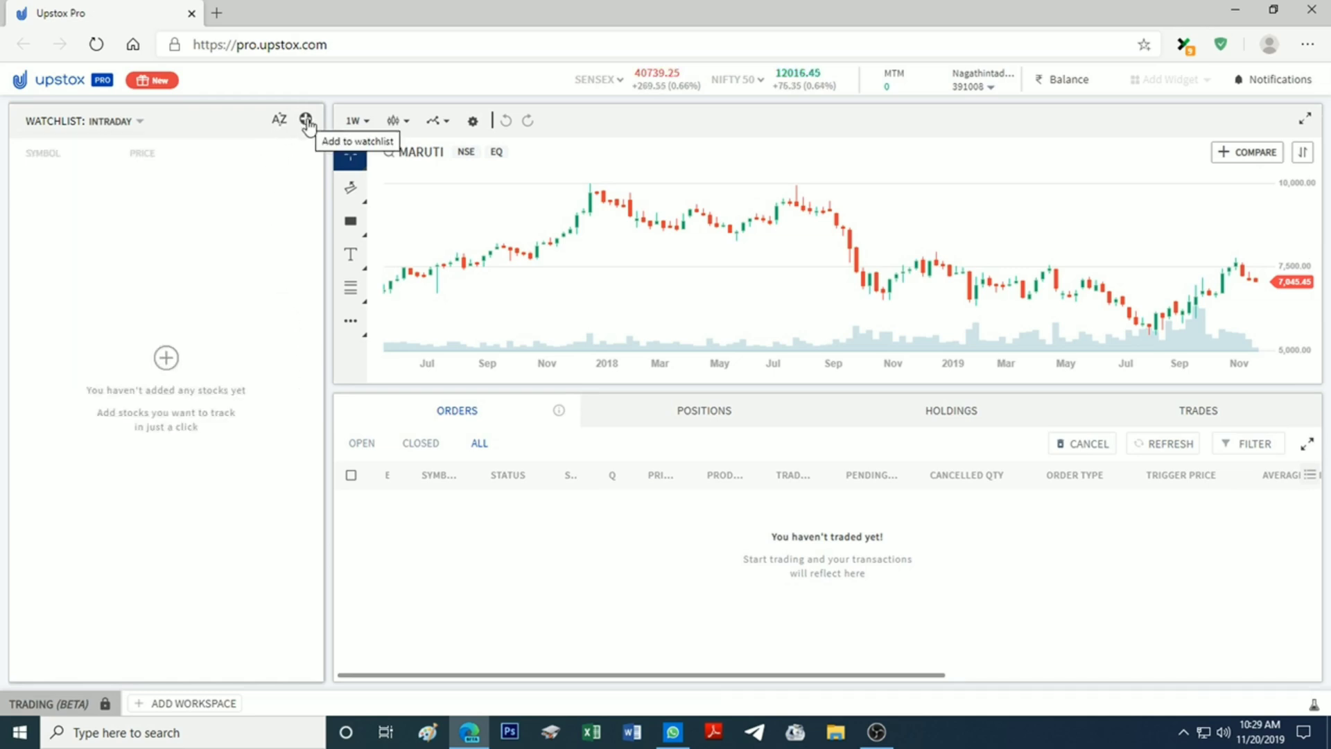
pyautogui.click(306, 121)
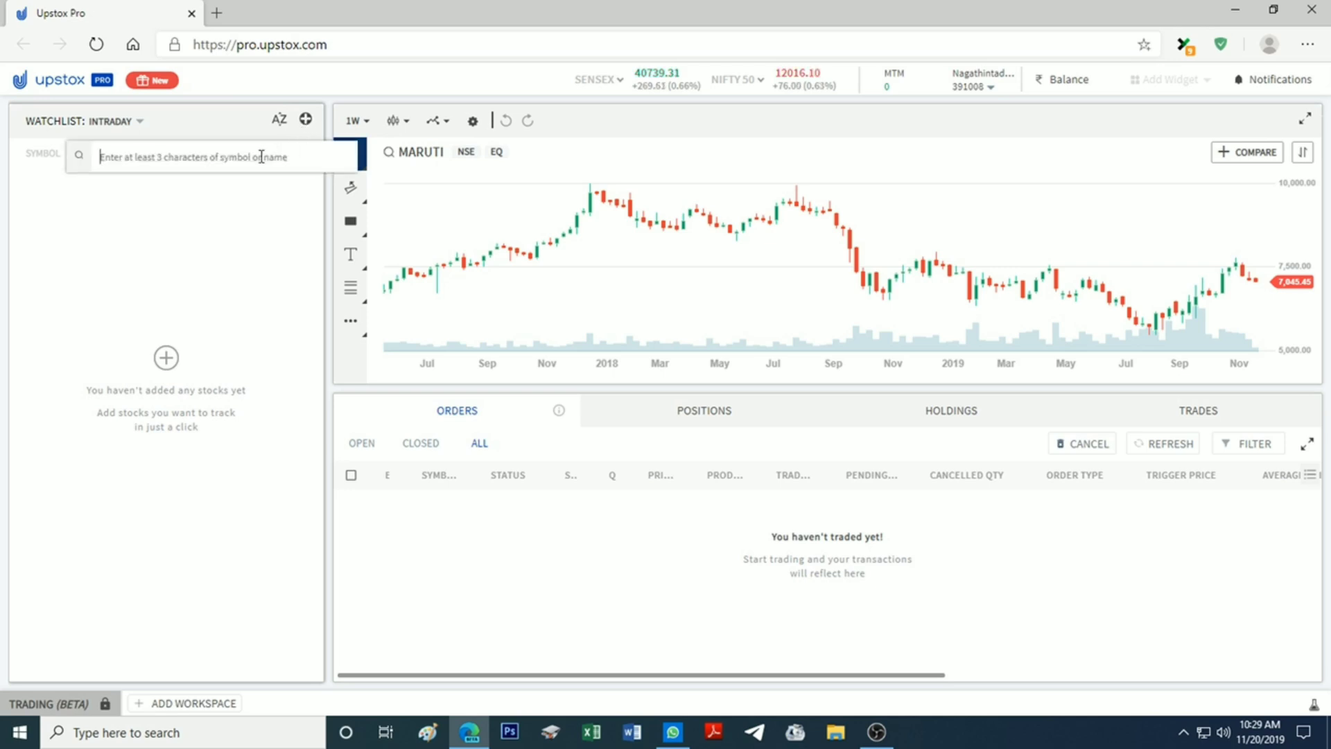
pyautogui.write('R')
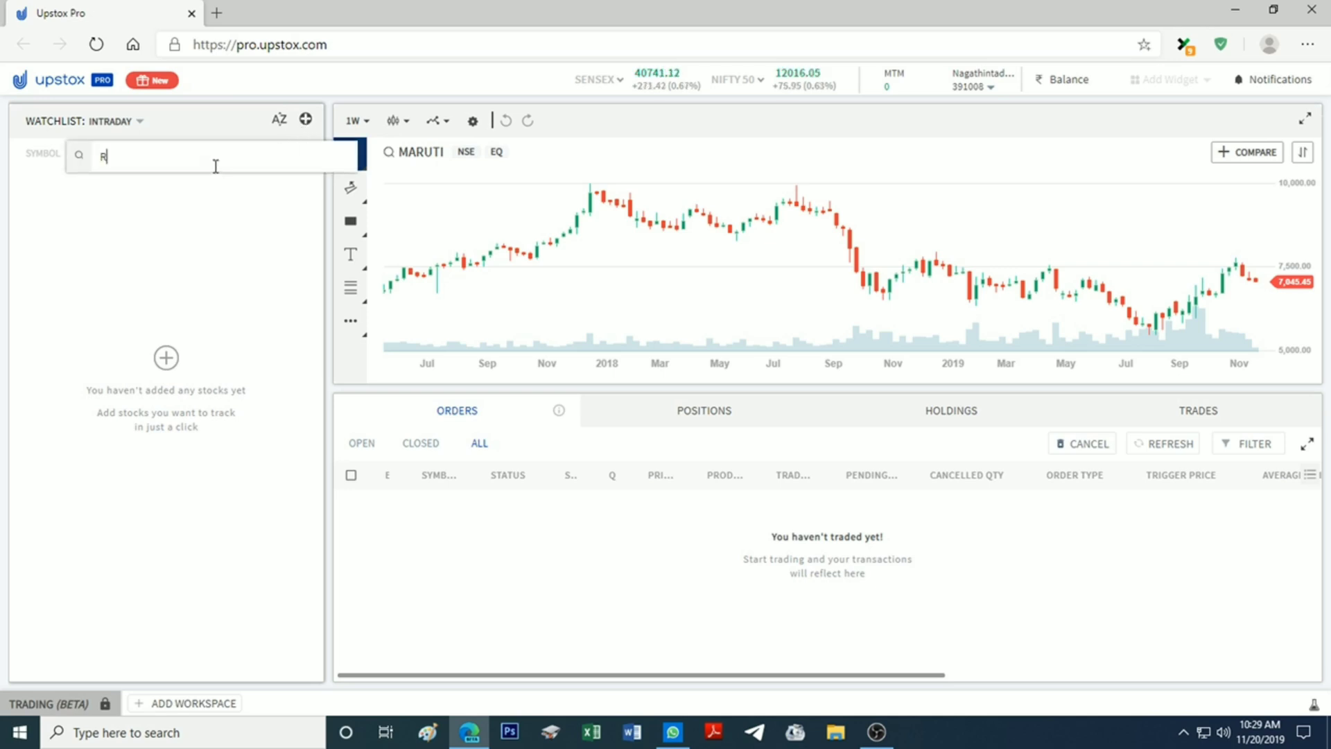
pyautogui.write('ELI')
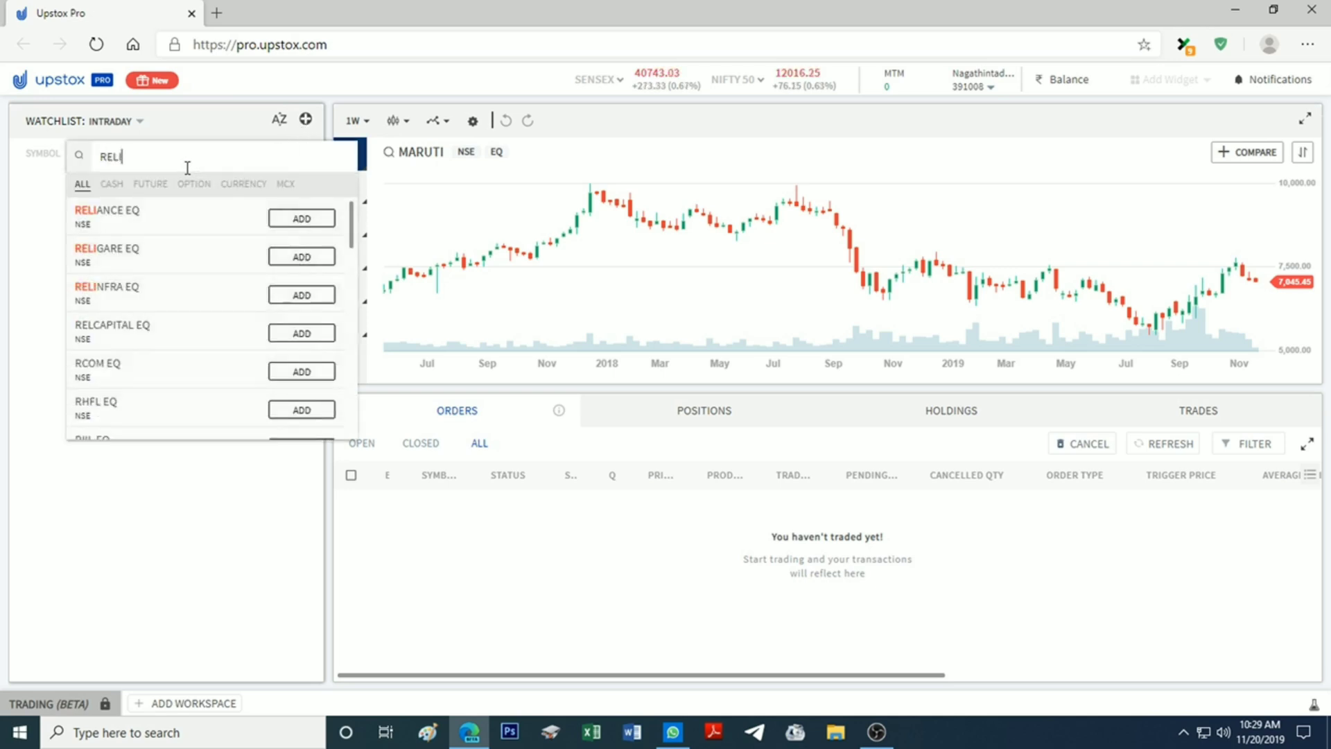
pyautogui.click(297, 218)
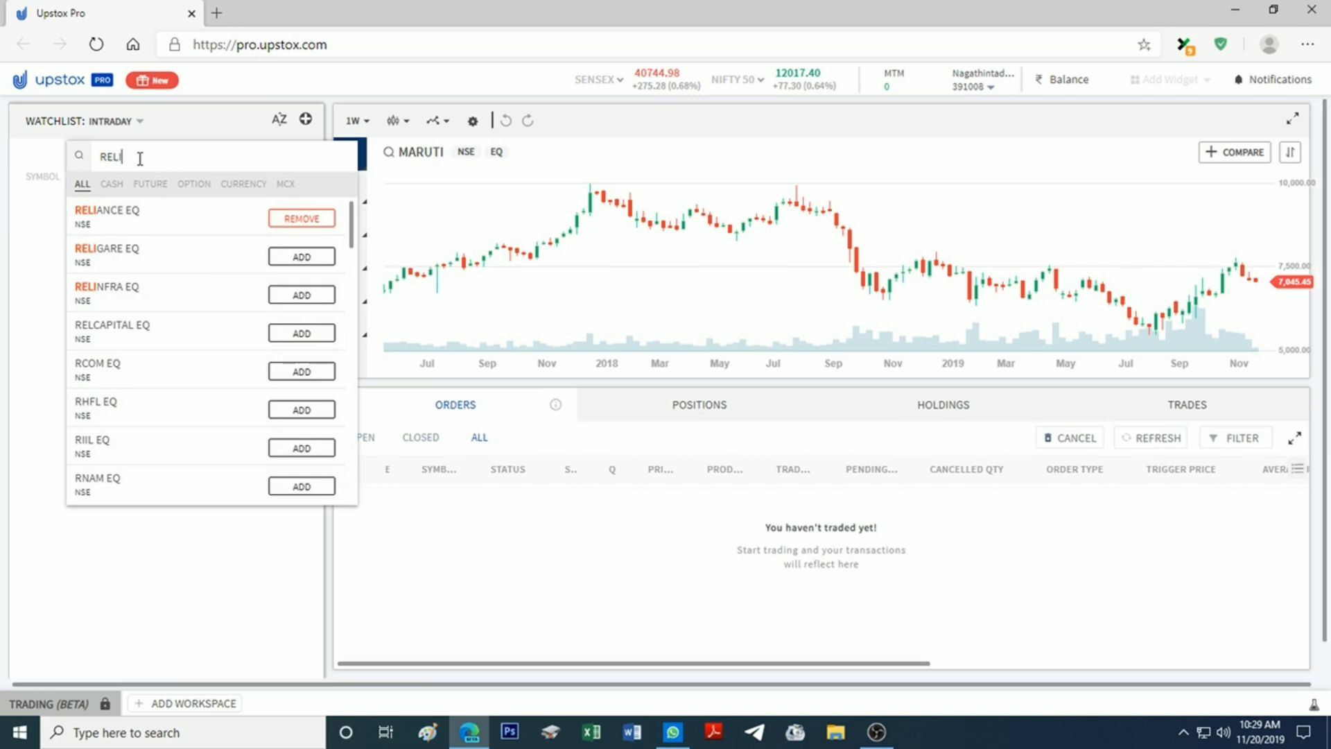
# Step: Replace the search with HDFC and add HDFCBANK EQ to the watchlist
pyautogui.moveTo(129, 156); pyautogui.dragTo(94, 156)
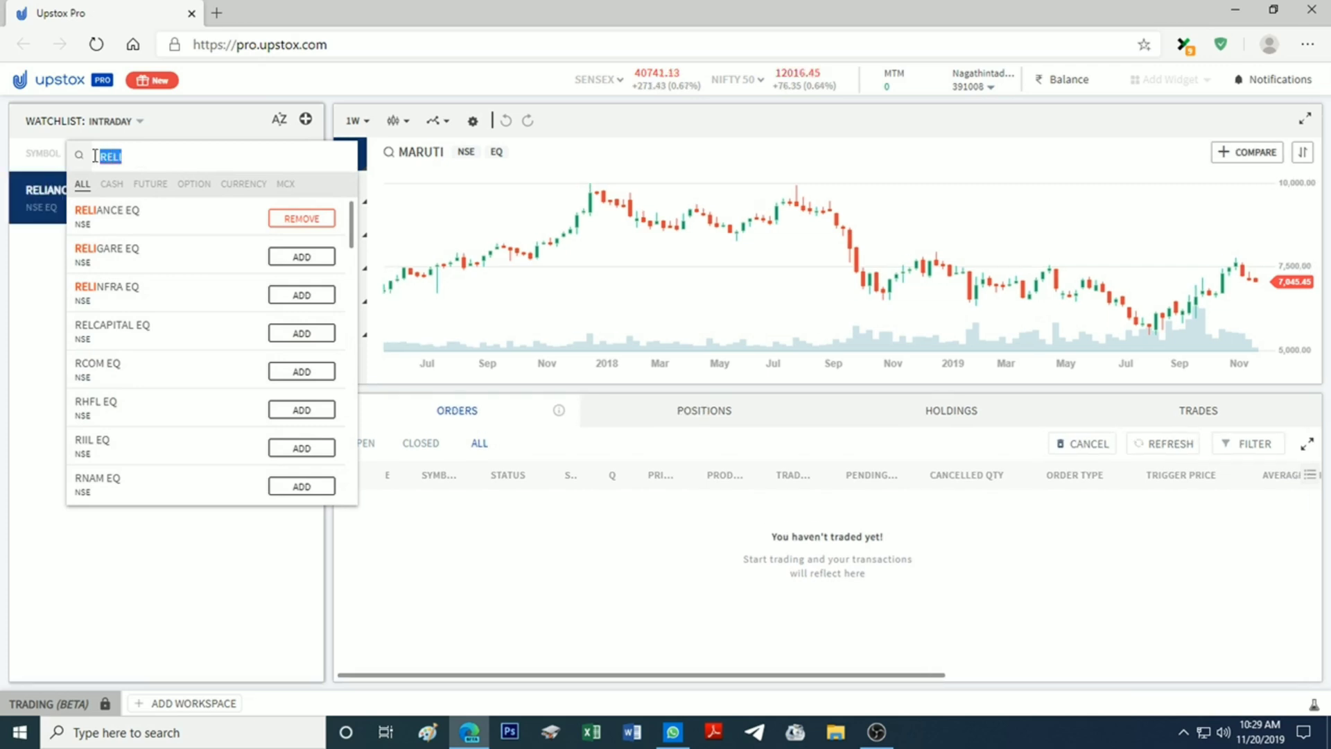
pyautogui.write('HDFC')
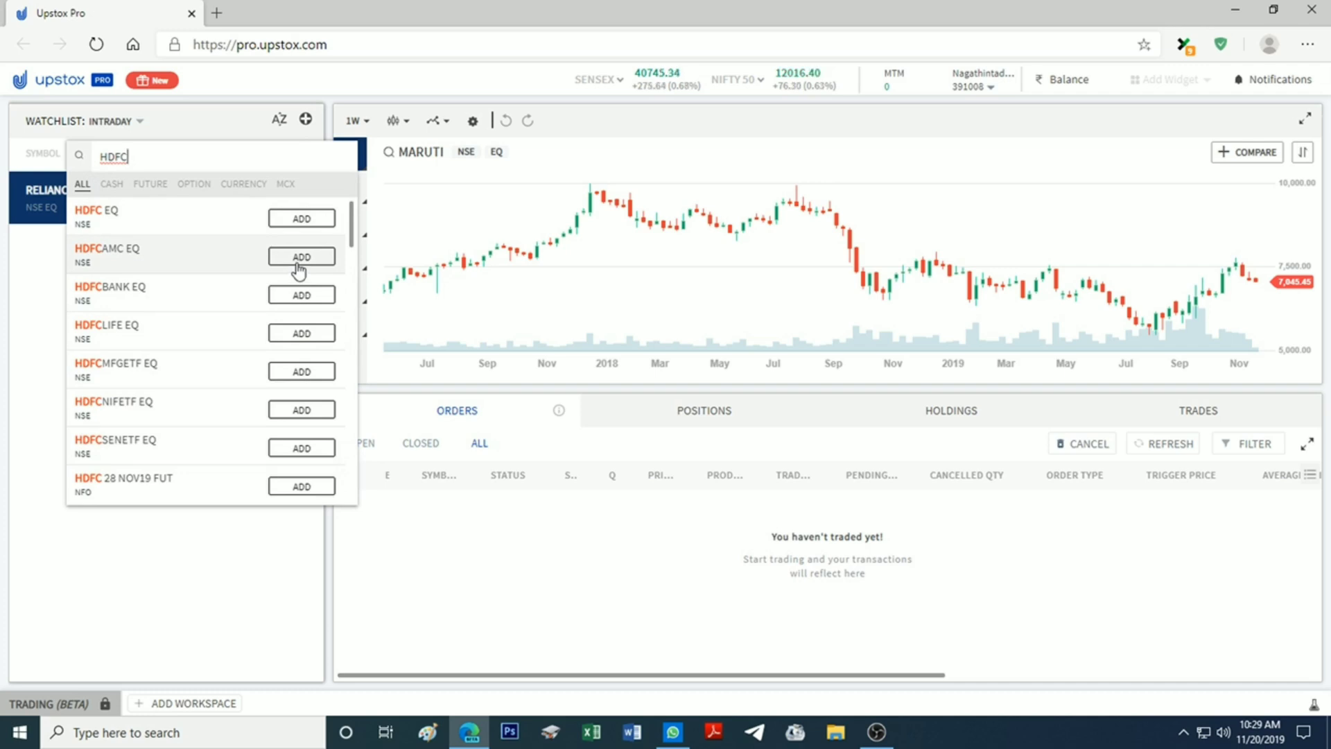
pyautogui.click(302, 296)
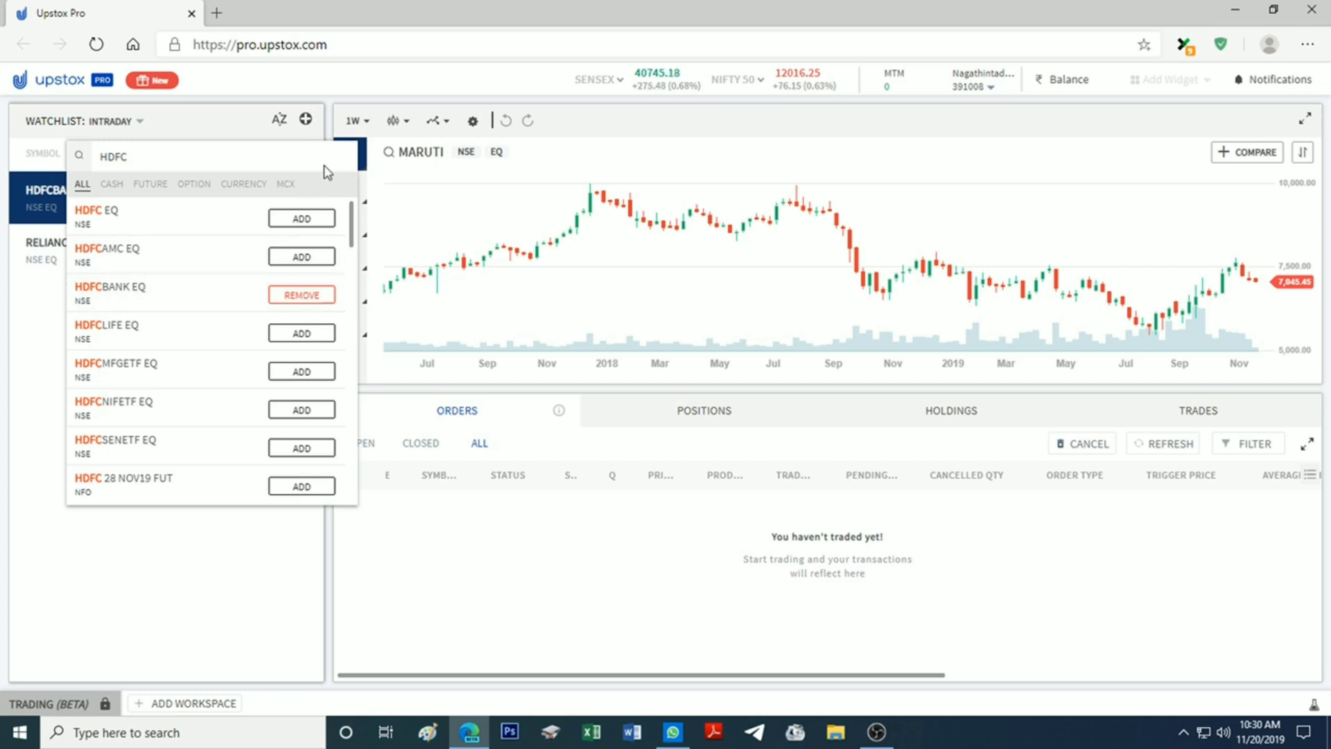
pyautogui.click(142, 138)
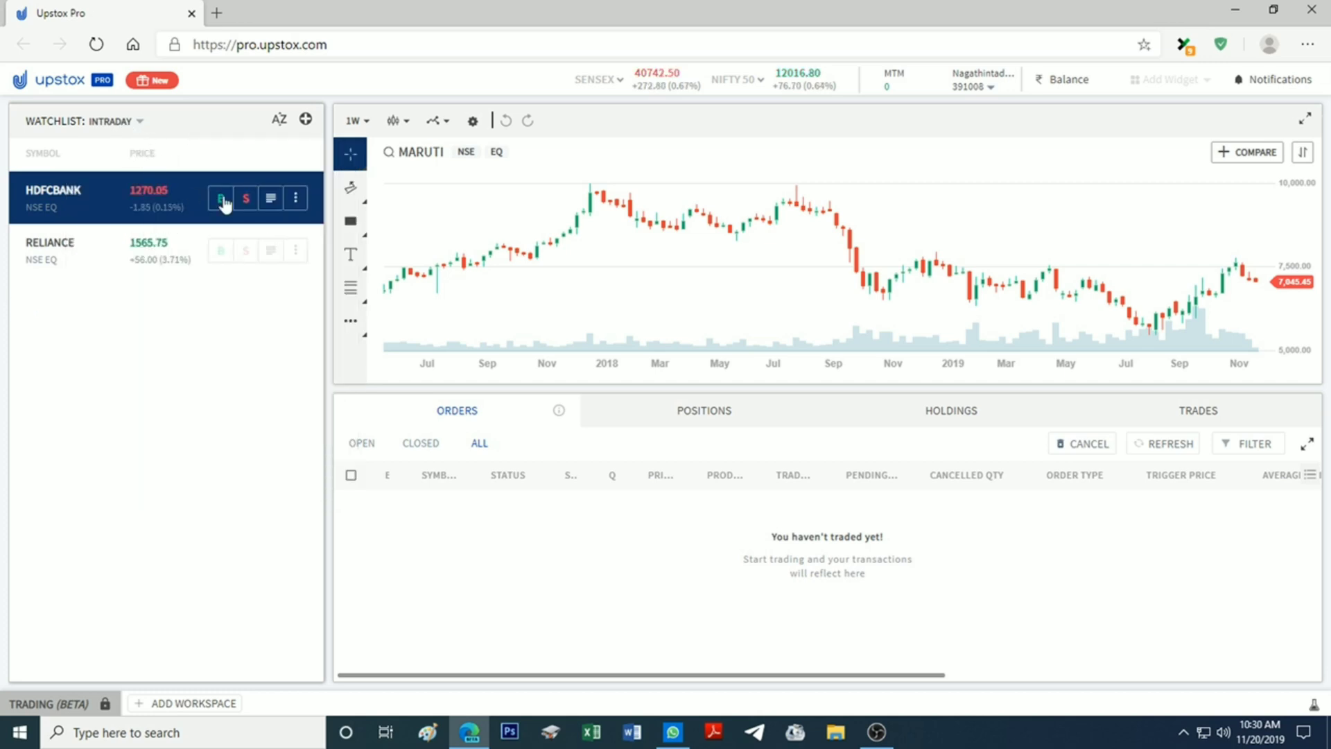
pyautogui.click(305, 119)
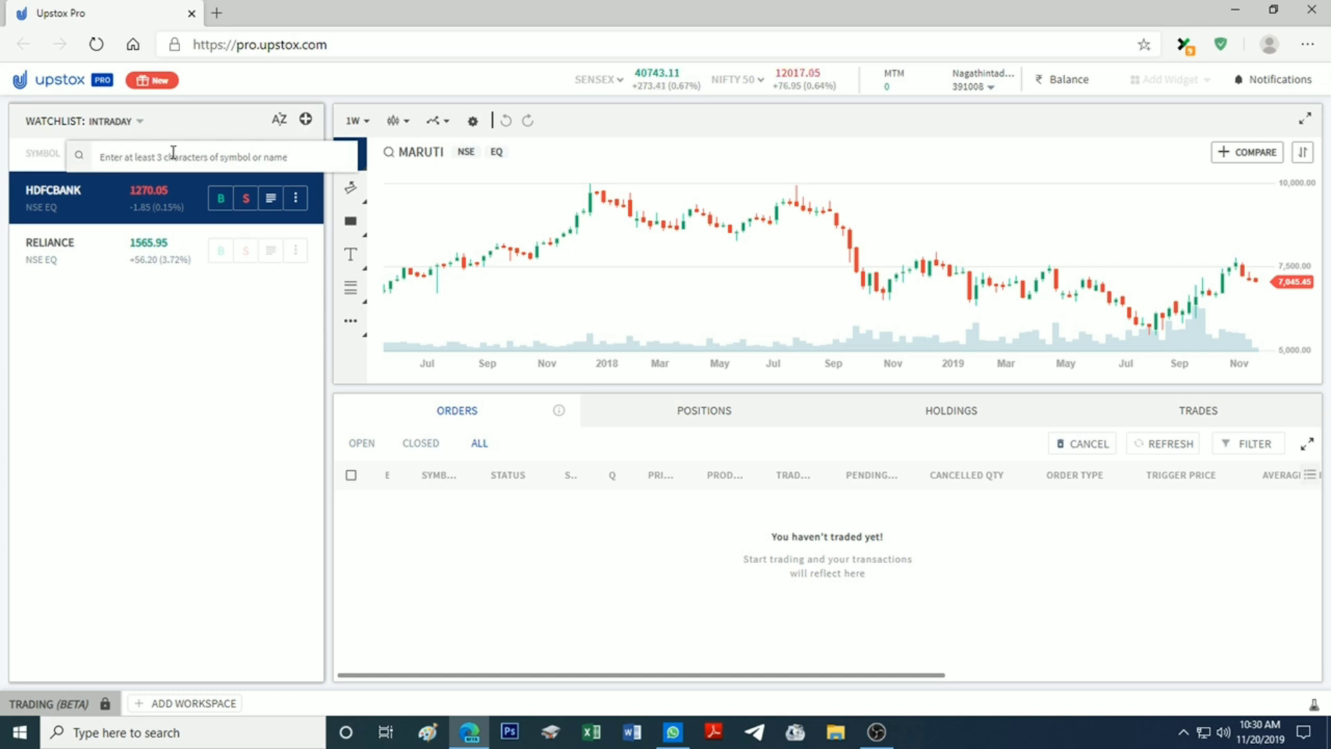
pyautogui.write('RELIA')
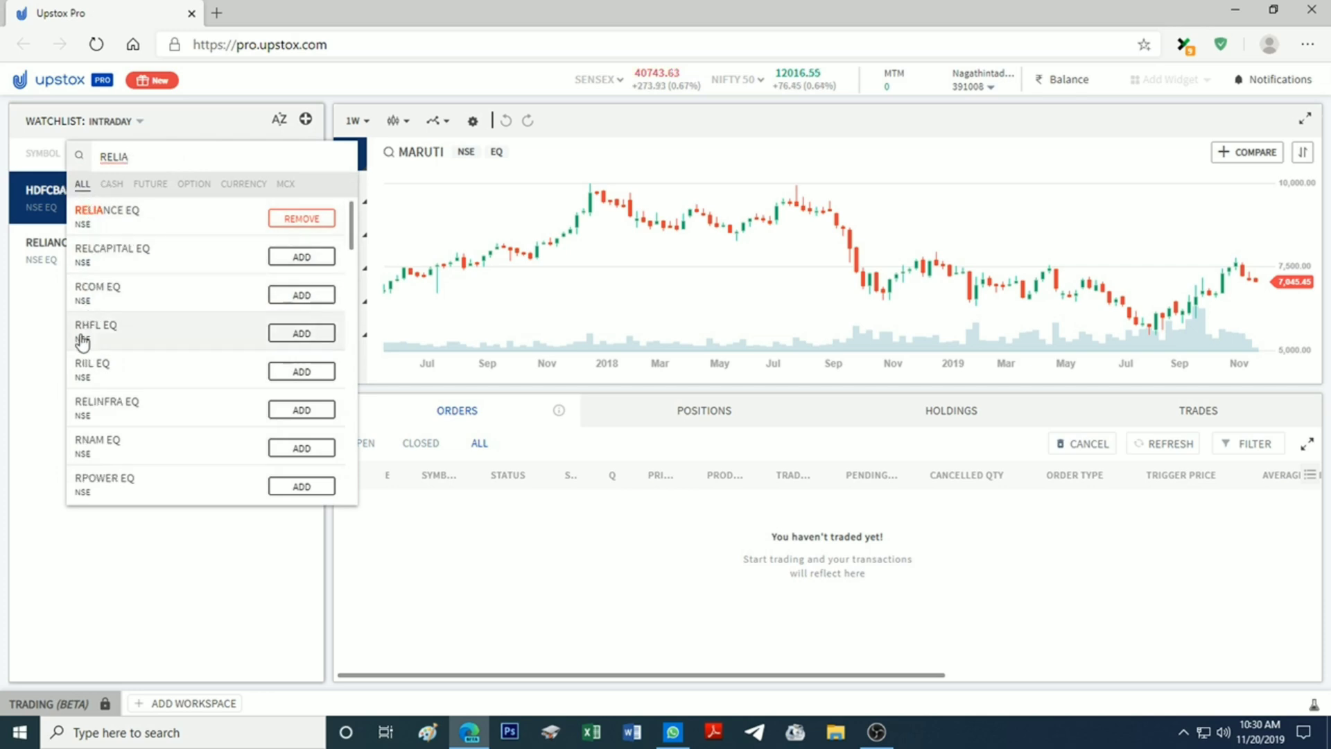
pyautogui.click(118, 187)
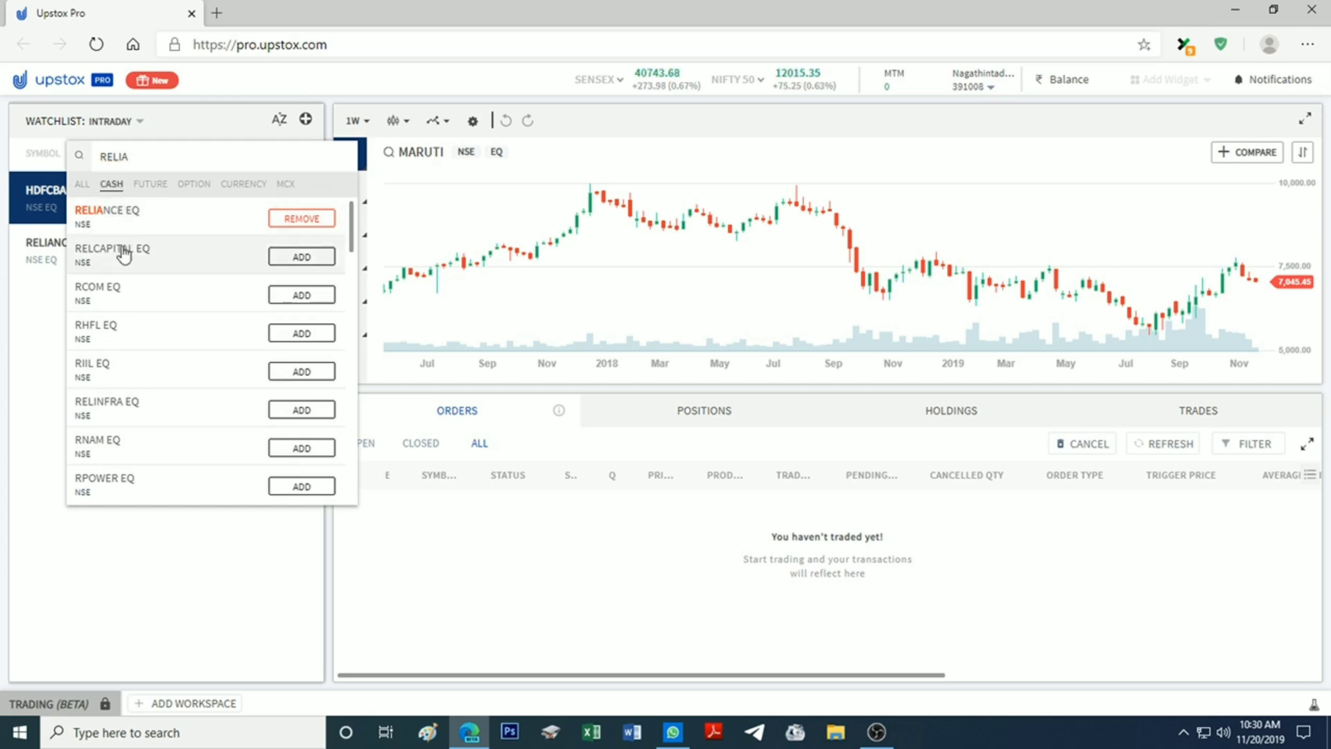
pyautogui.click(156, 193)
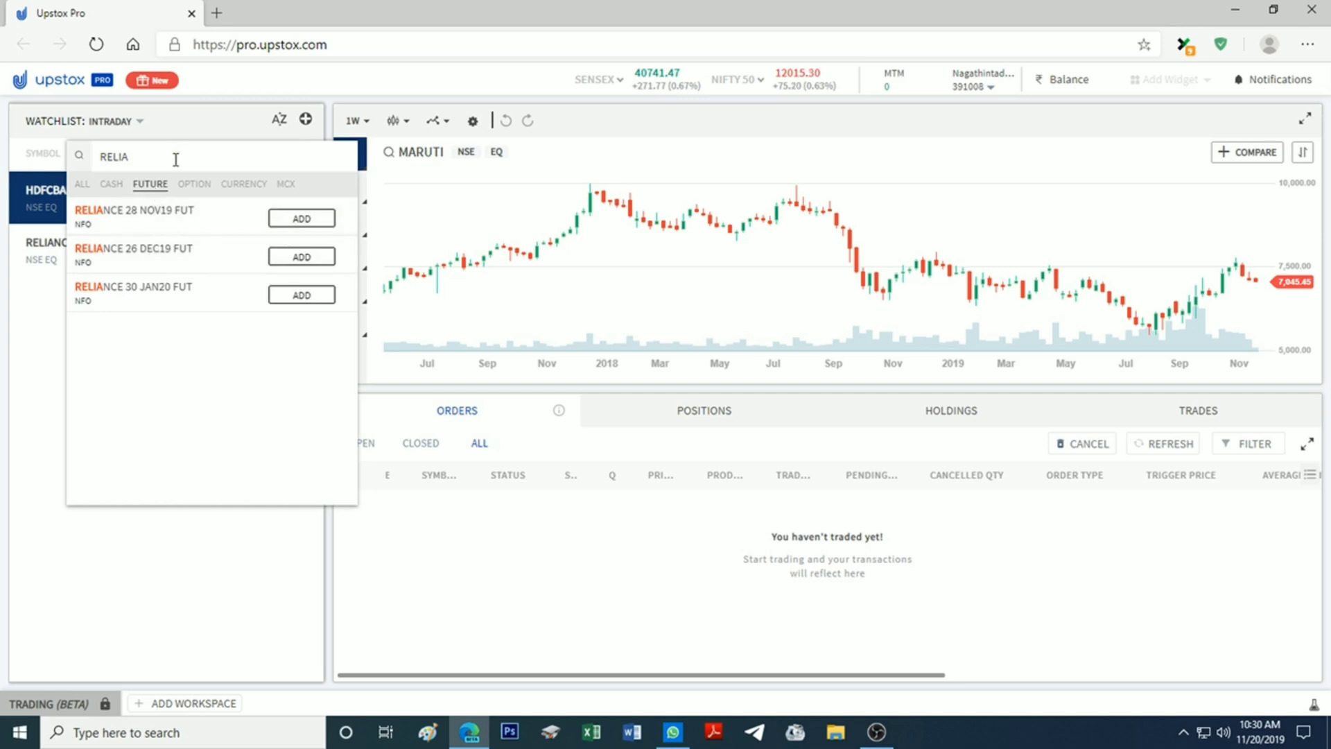
pyautogui.click(194, 196)
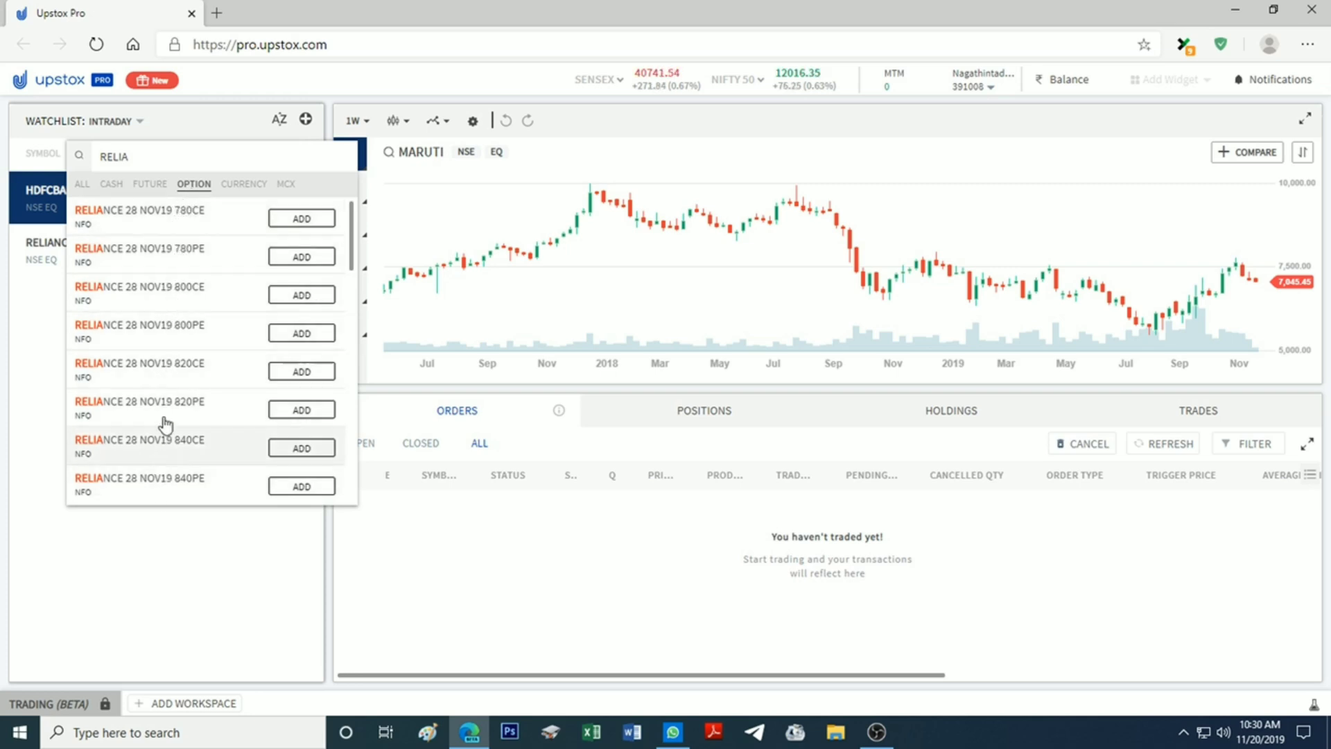
pyautogui.click(233, 190)
pyautogui.moveTo(132, 156); pyautogui.dragTo(82, 156)
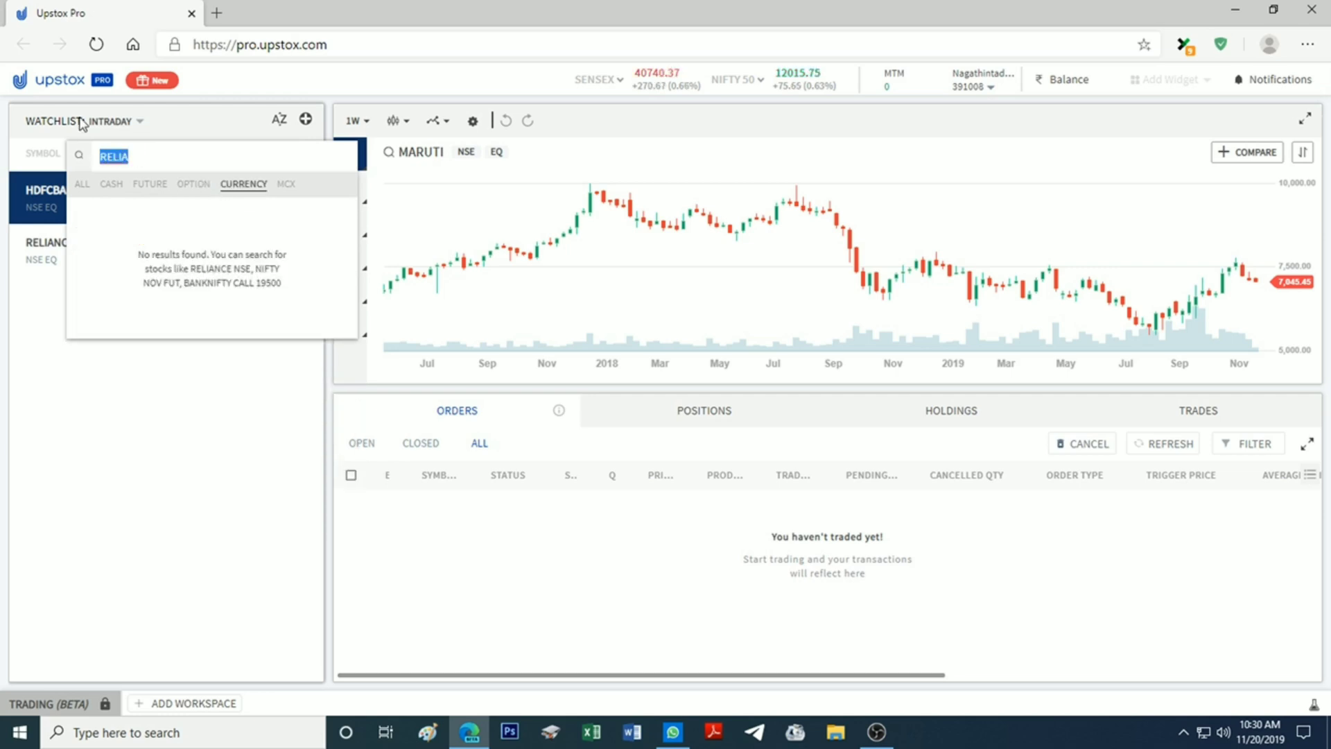
pyautogui.write('USDI')
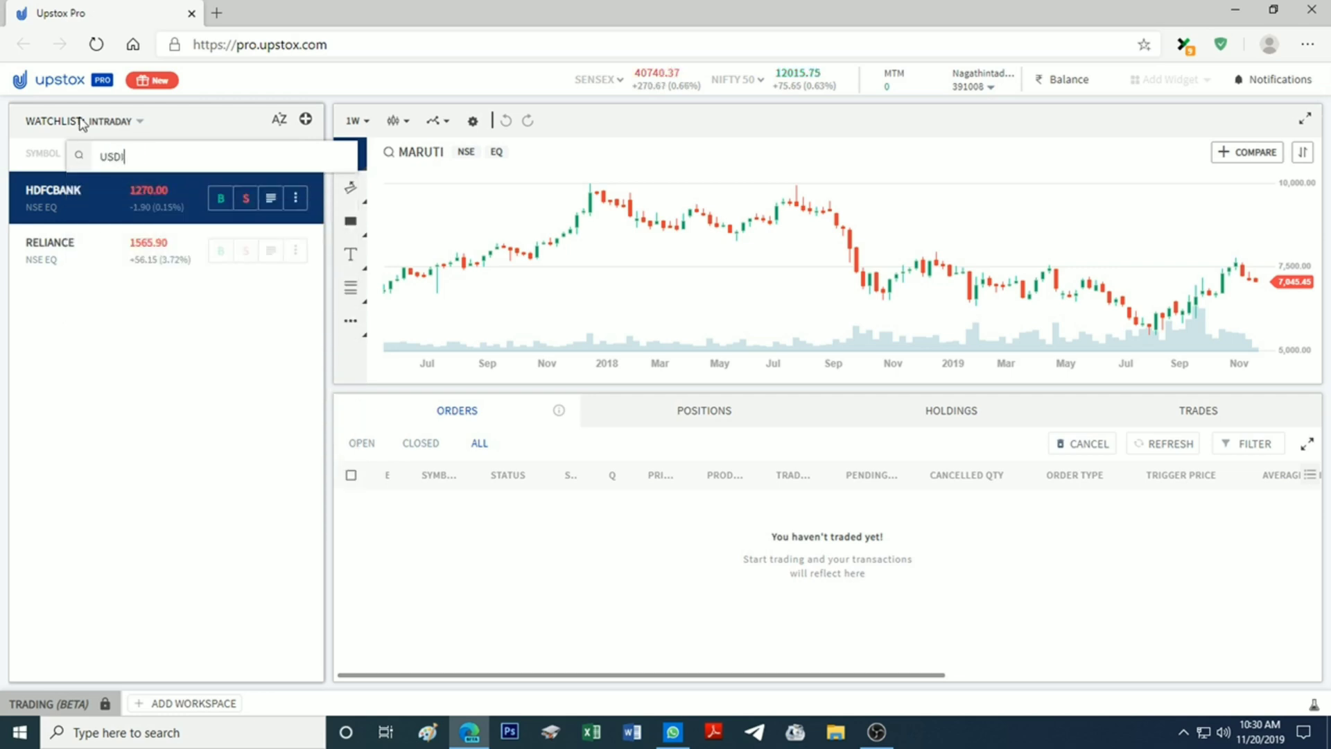
pyautogui.write('NR')
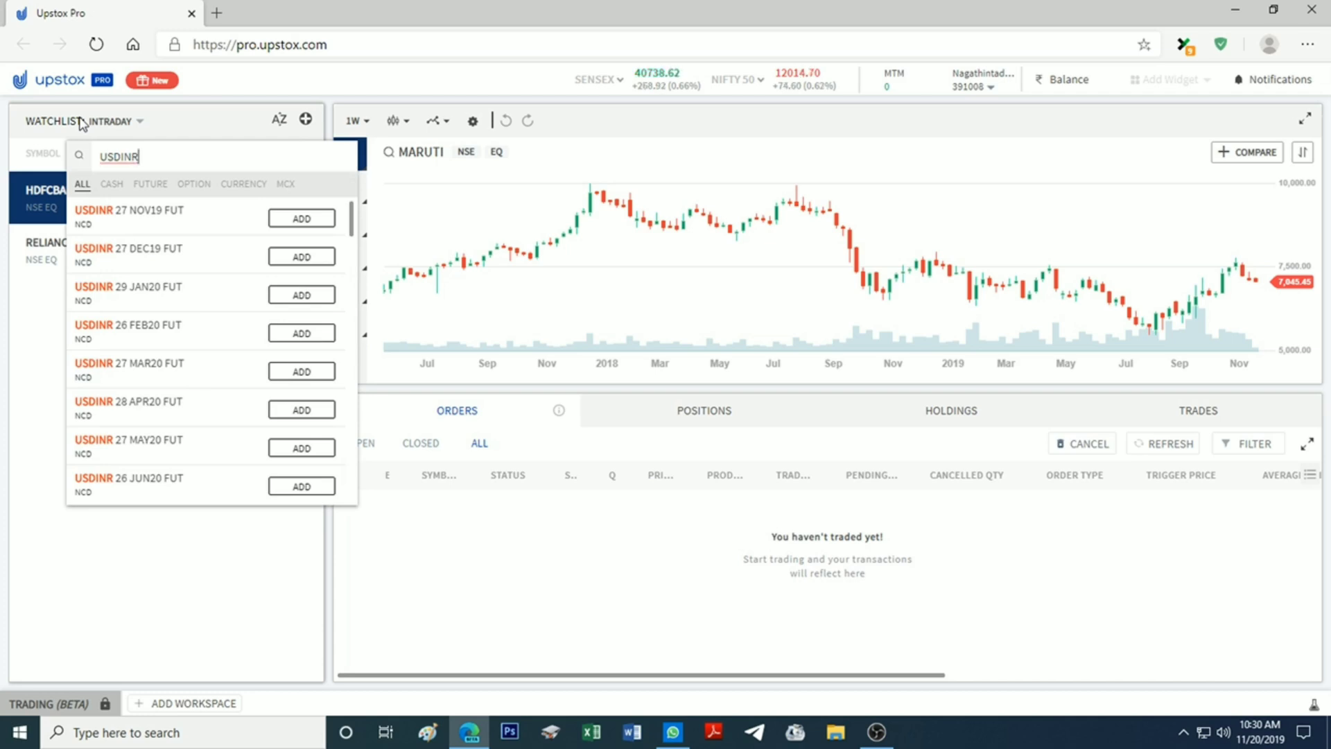
# Step: Try a GBPINR search, then search CRUDEOILM and add the 18 DEC19 FUT contract
pyautogui.press('BackSpace')
pyautogui.press('BackSpace')
pyautogui.press('BackSpace')
pyautogui.press('BackSpace')
pyautogui.press('BackSpace')
pyautogui.write('GBPINR')
pyautogui.click(285, 186)
pyautogui.doubleClick(95, 155)
pyautogui.write('CRUDEO')
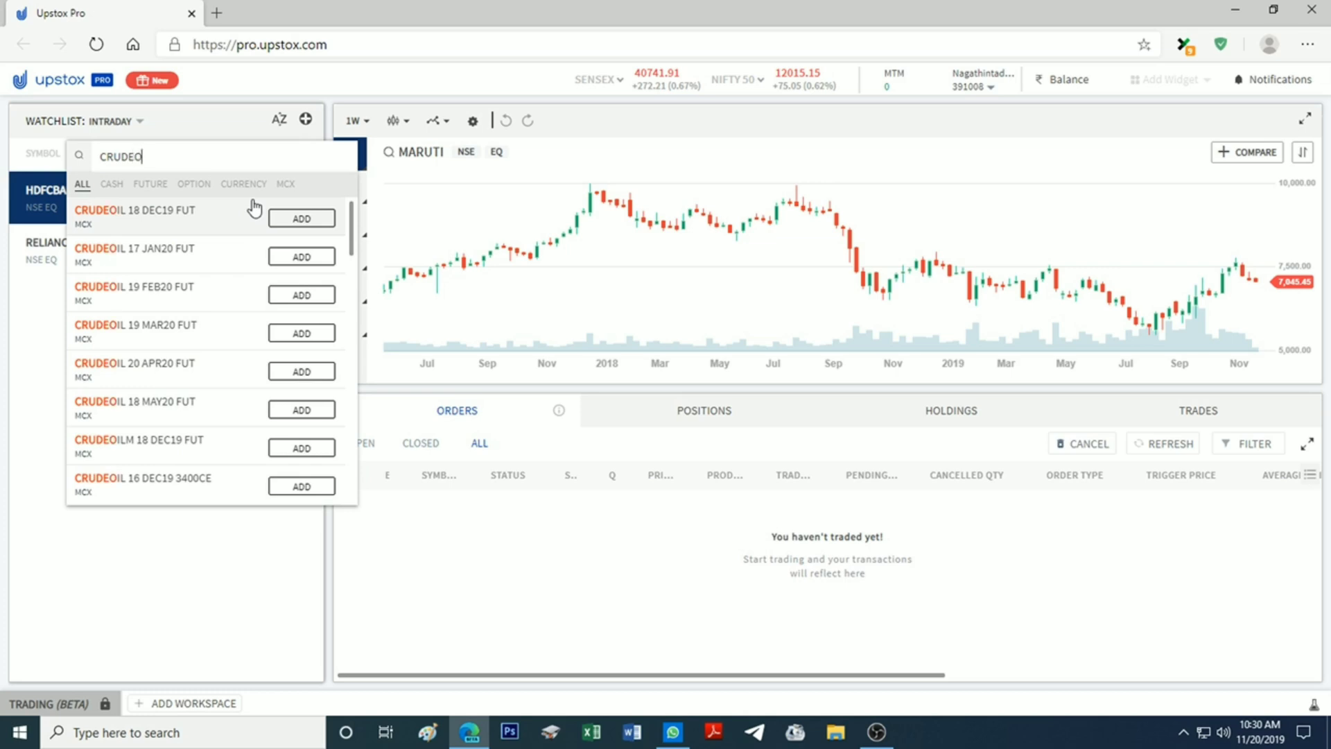
pyautogui.write('ILM')
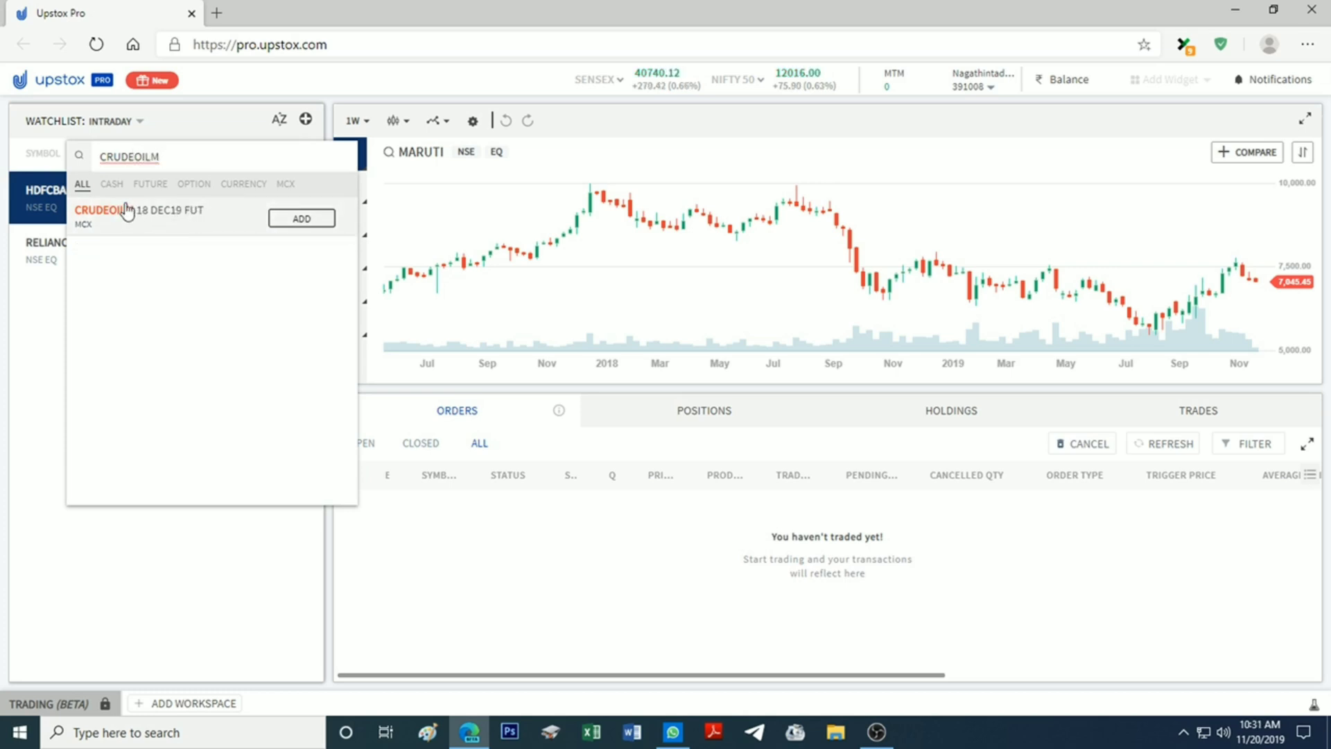
pyautogui.click(312, 220)
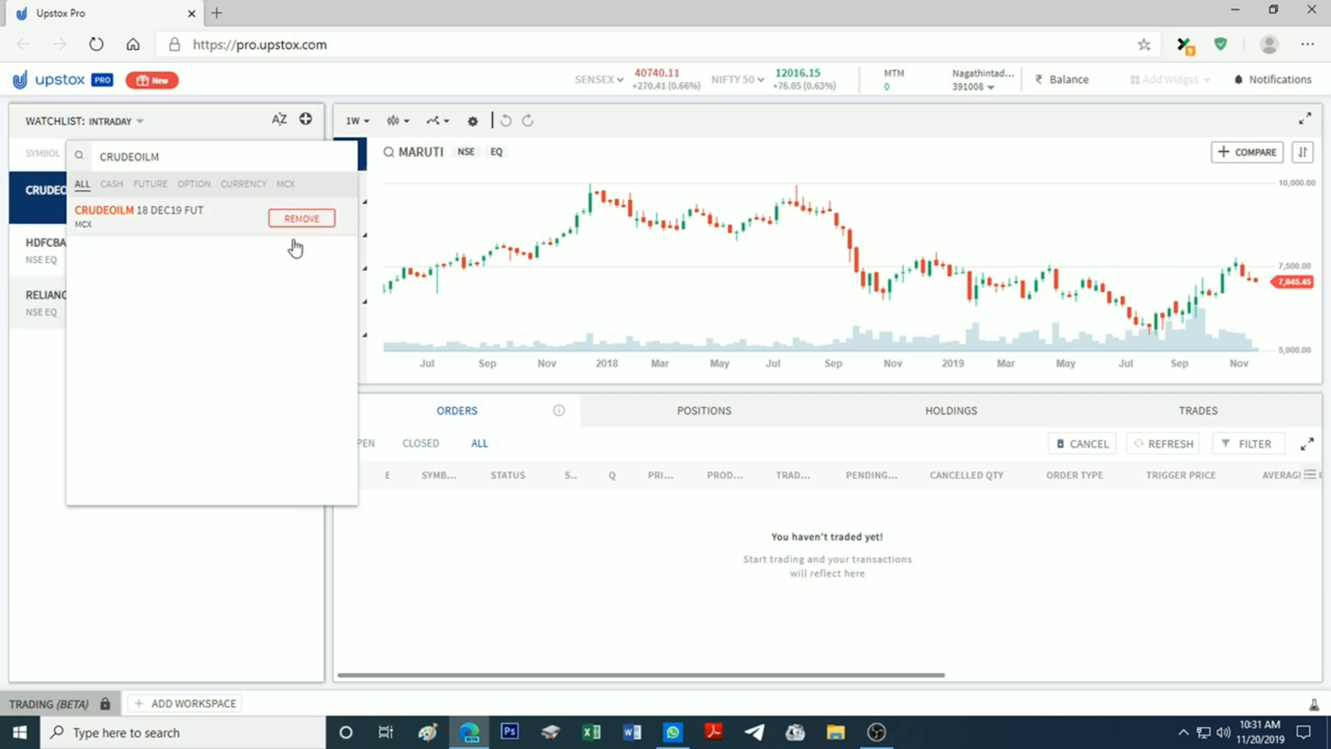
pyautogui.click(118, 347)
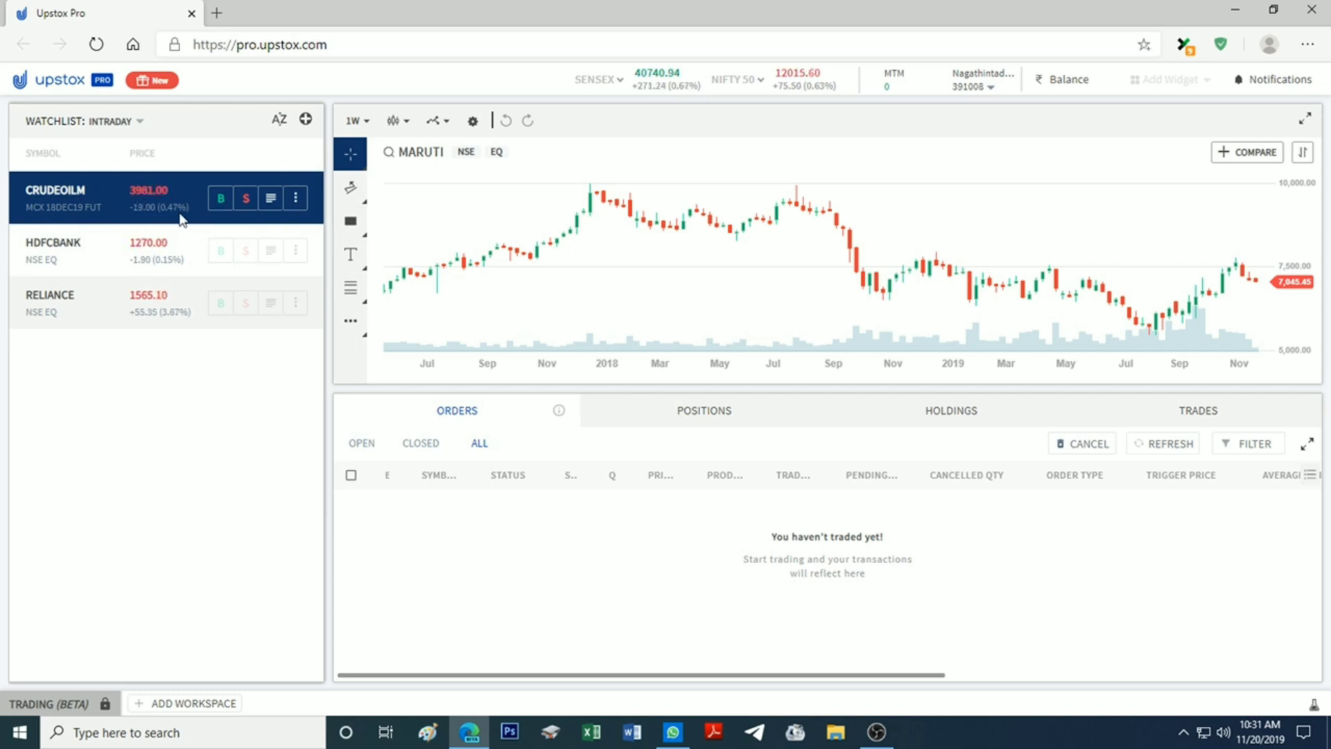
# Step: Check CRUDEOILM market depth, then load CRUDEOILM 18DEC19 FUT into the chart and zoom it
pyautogui.click(270, 202)
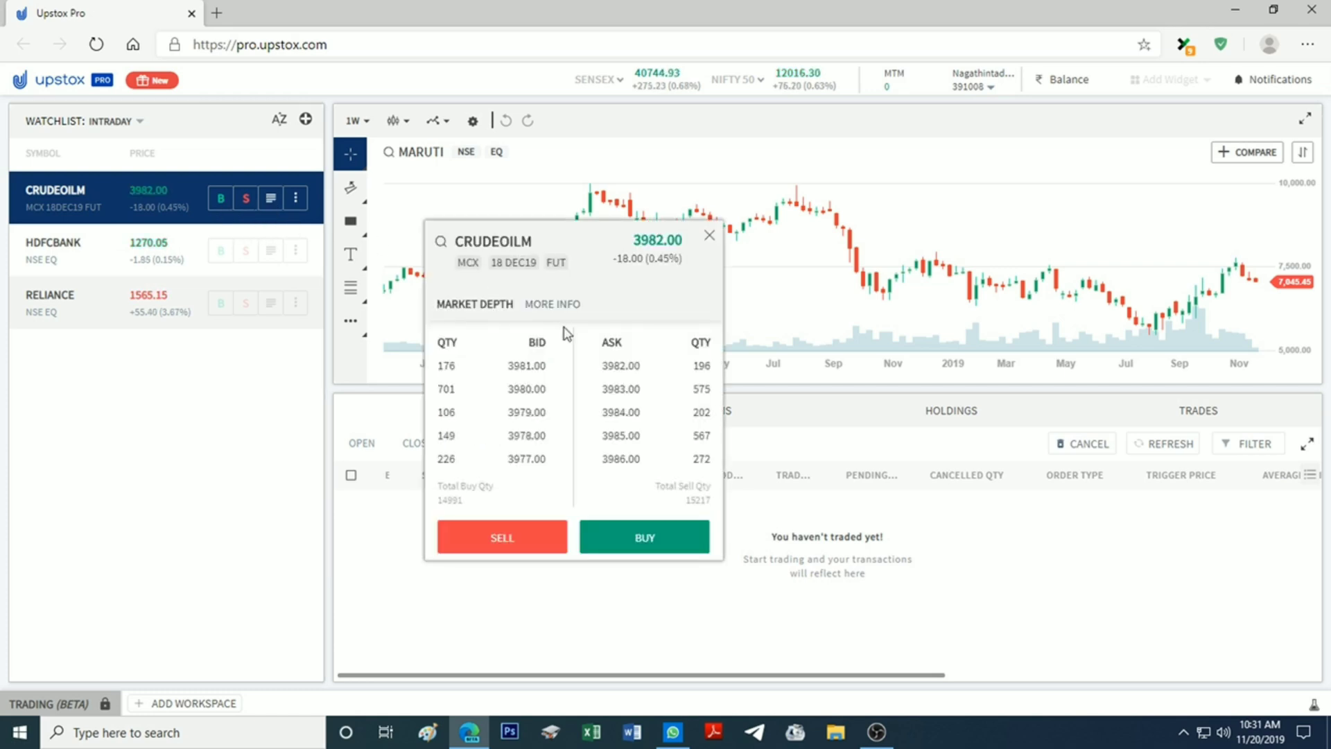
pyautogui.click(709, 238)
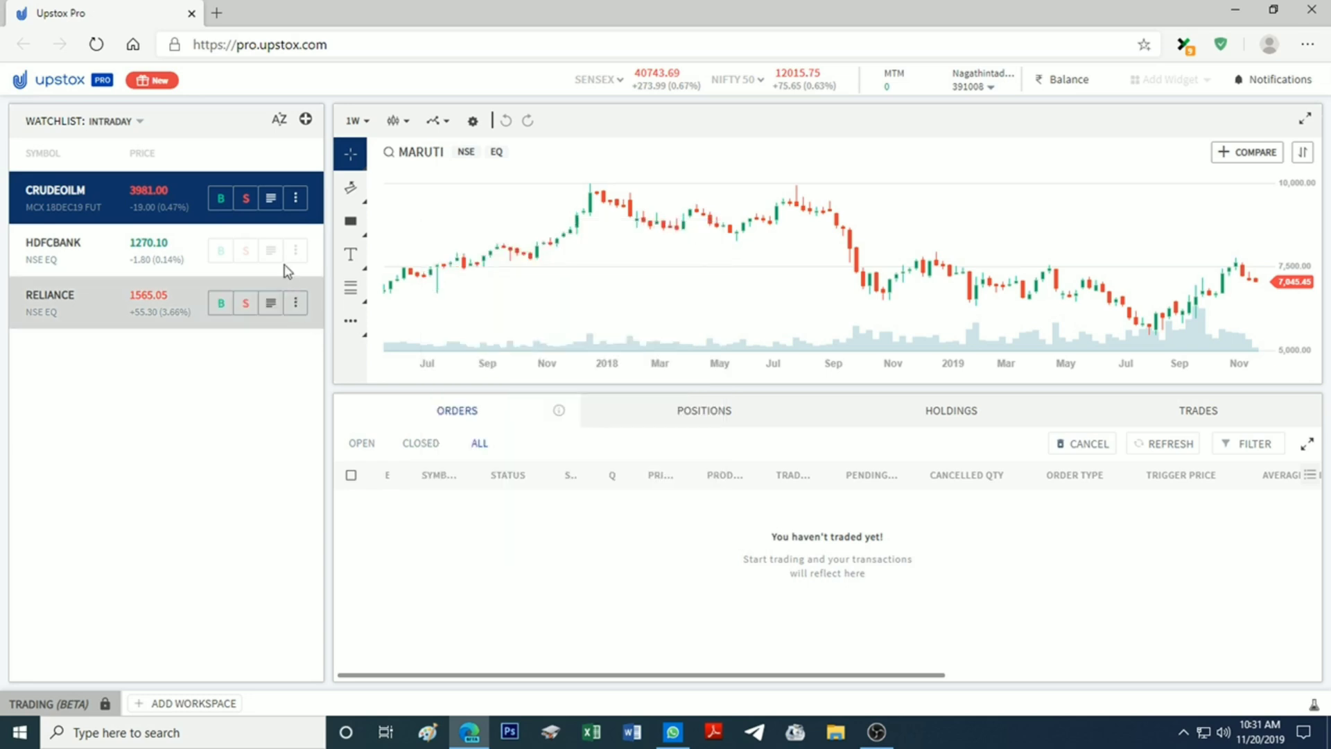
pyautogui.click(296, 206)
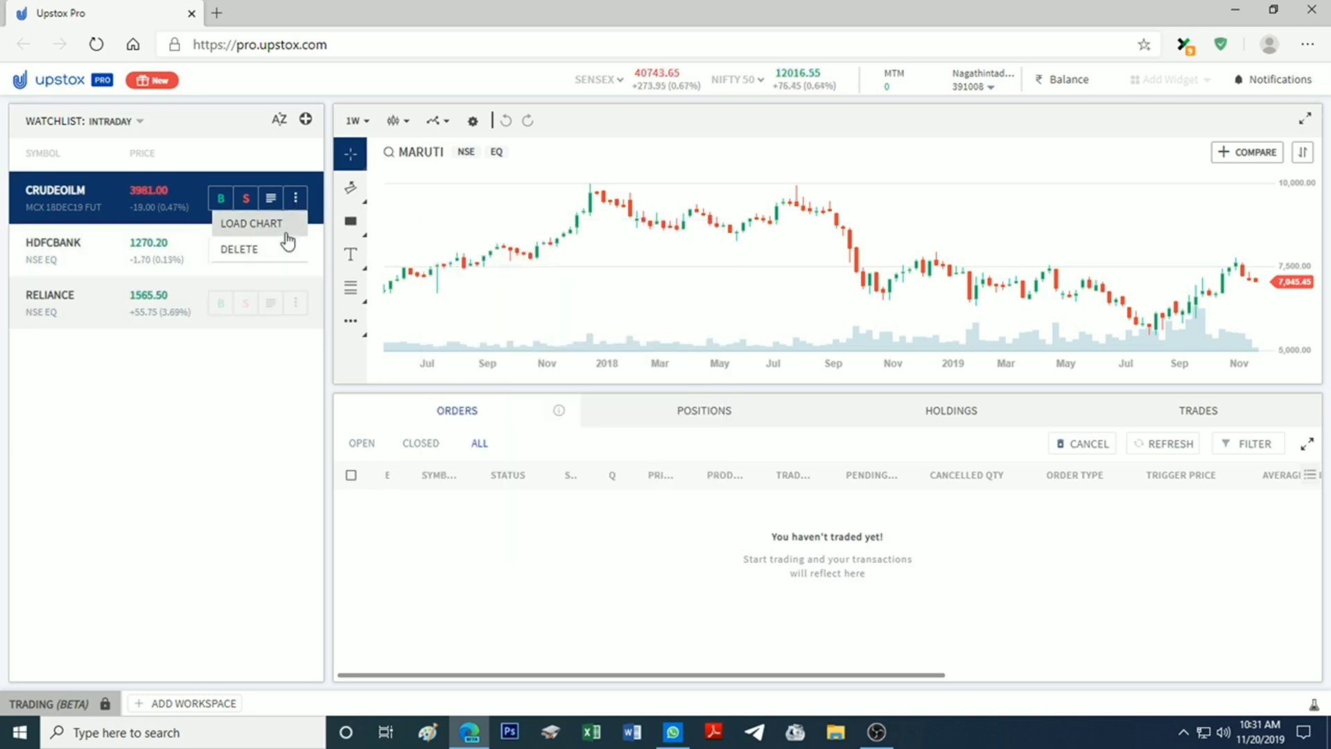
pyautogui.click(287, 233)
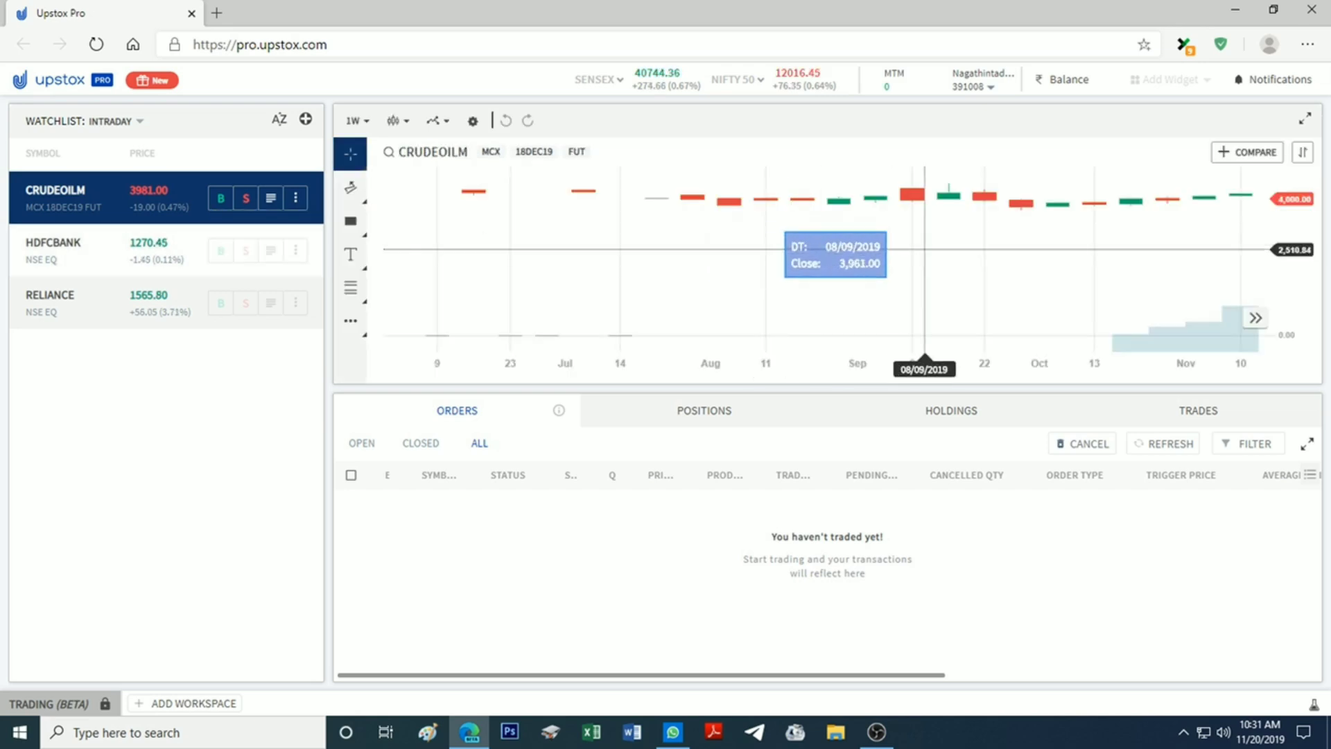
pyautogui.scroll(-5, 930, 250)
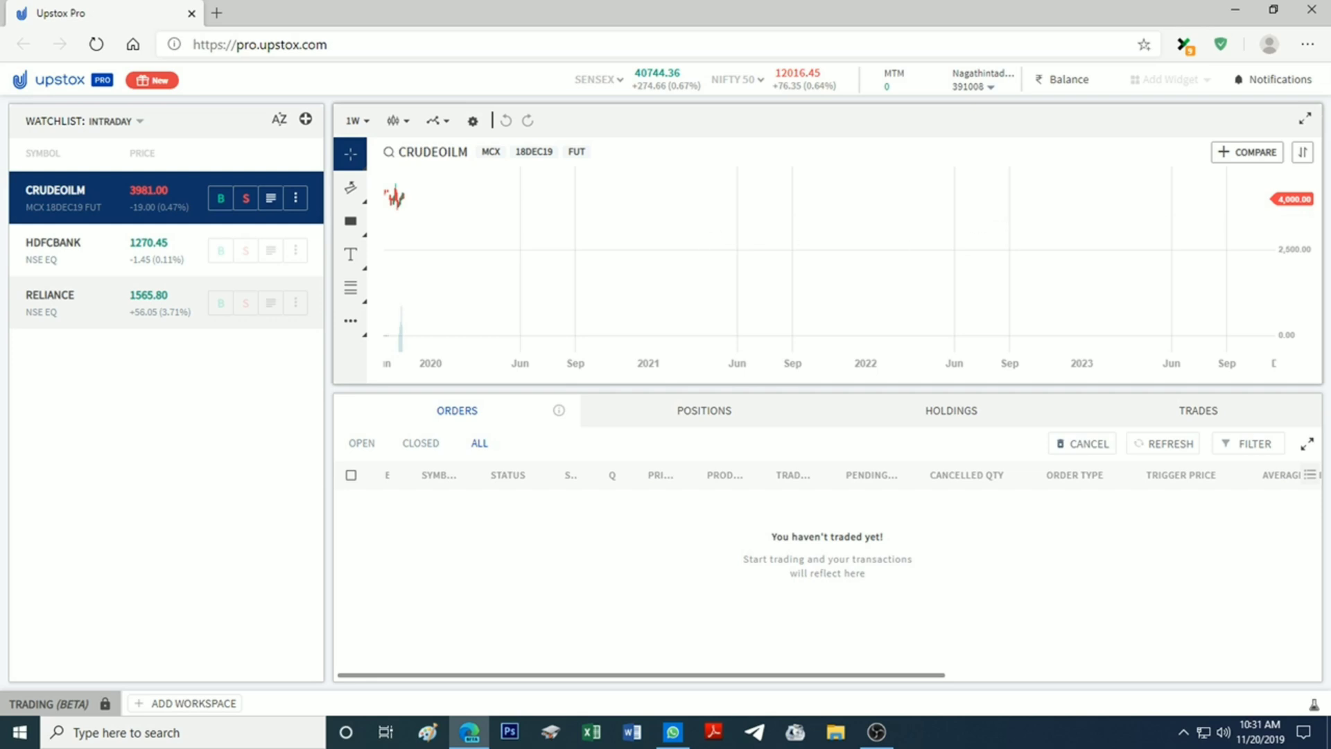
pyautogui.scroll(5, 1046, 250)
pyautogui.scroll(-5, 780, 273)
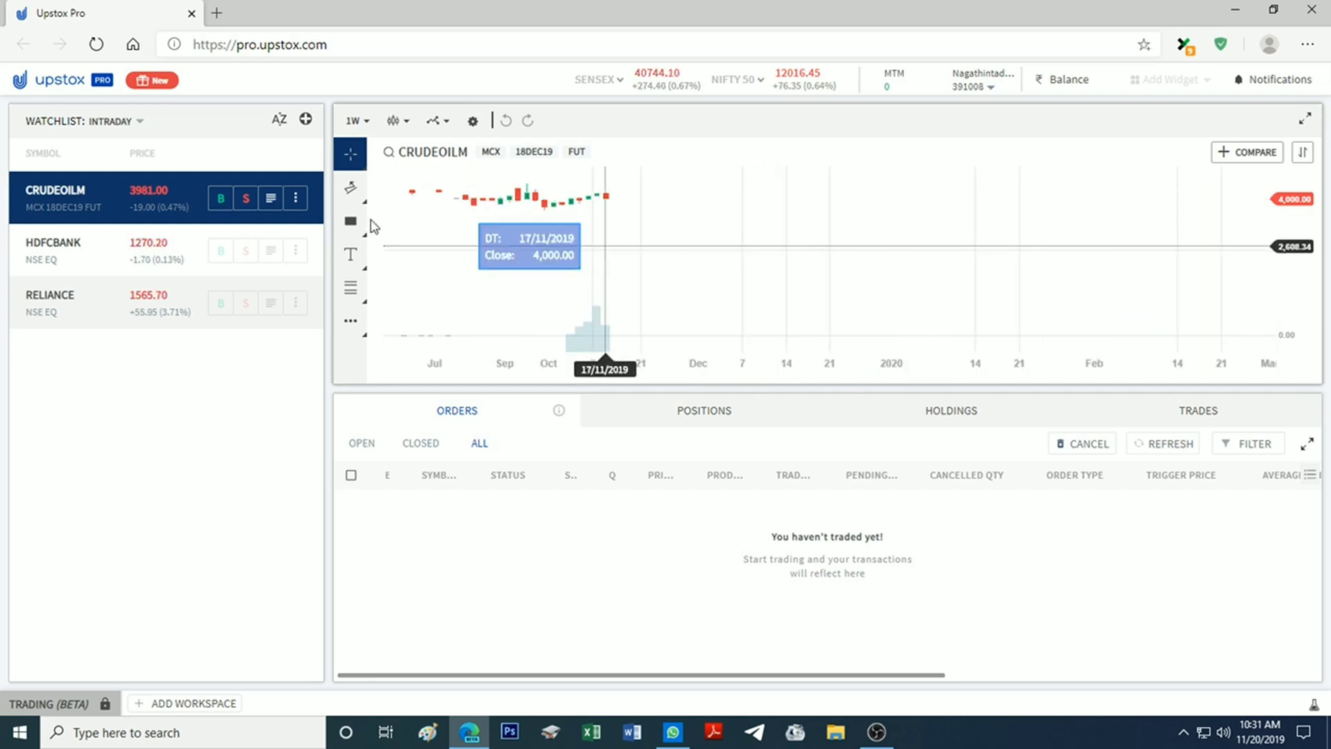
pyautogui.click(295, 199)
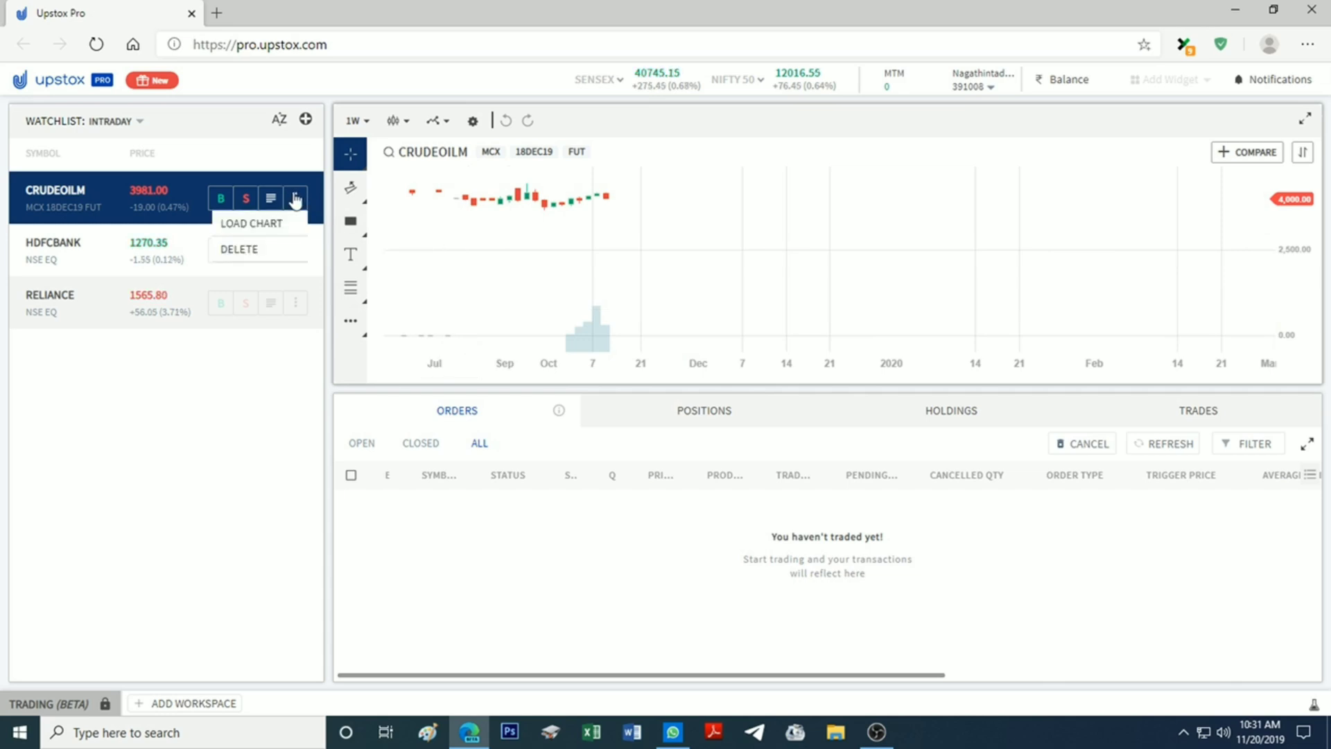
# Step: Delete CRUDEOILM from the watchlist and drag HDFCBANK below RELIANCE
pyautogui.click(290, 251)
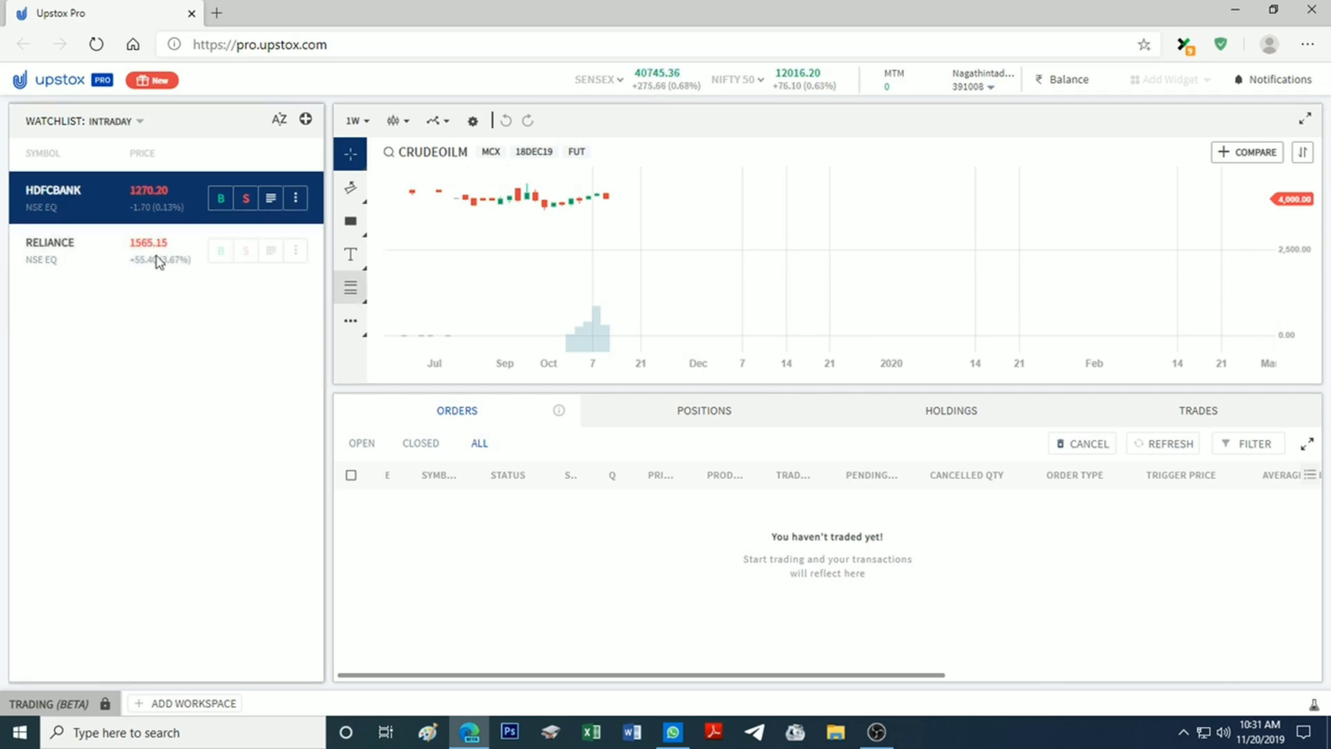
pyautogui.moveTo(61, 195); pyautogui.dragTo(58, 289)
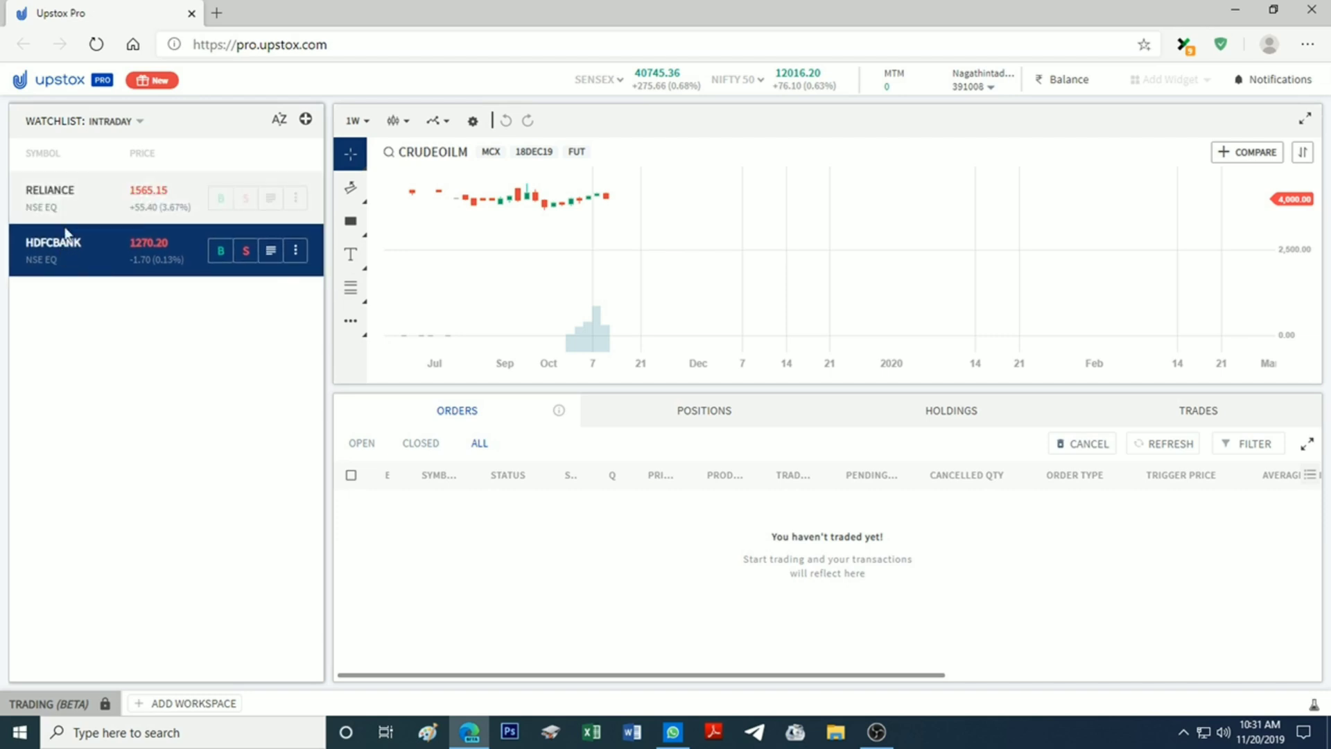
pyautogui.moveTo(65, 220); pyautogui.dragTo(66, 255)
# Step: Try A-Z and price sorting, then sort the watchlist by '% High to Low'
pyautogui.click(278, 120)
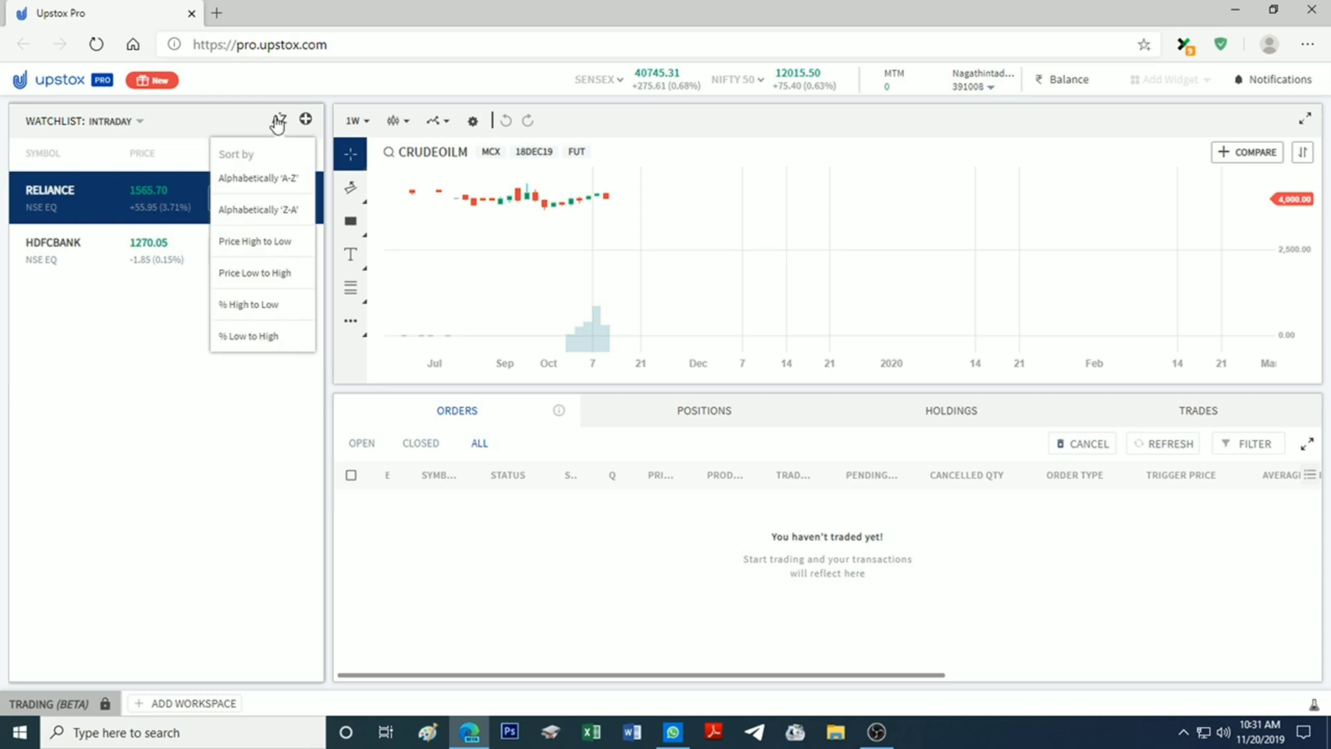
pyautogui.click(262, 182)
pyautogui.click(279, 132)
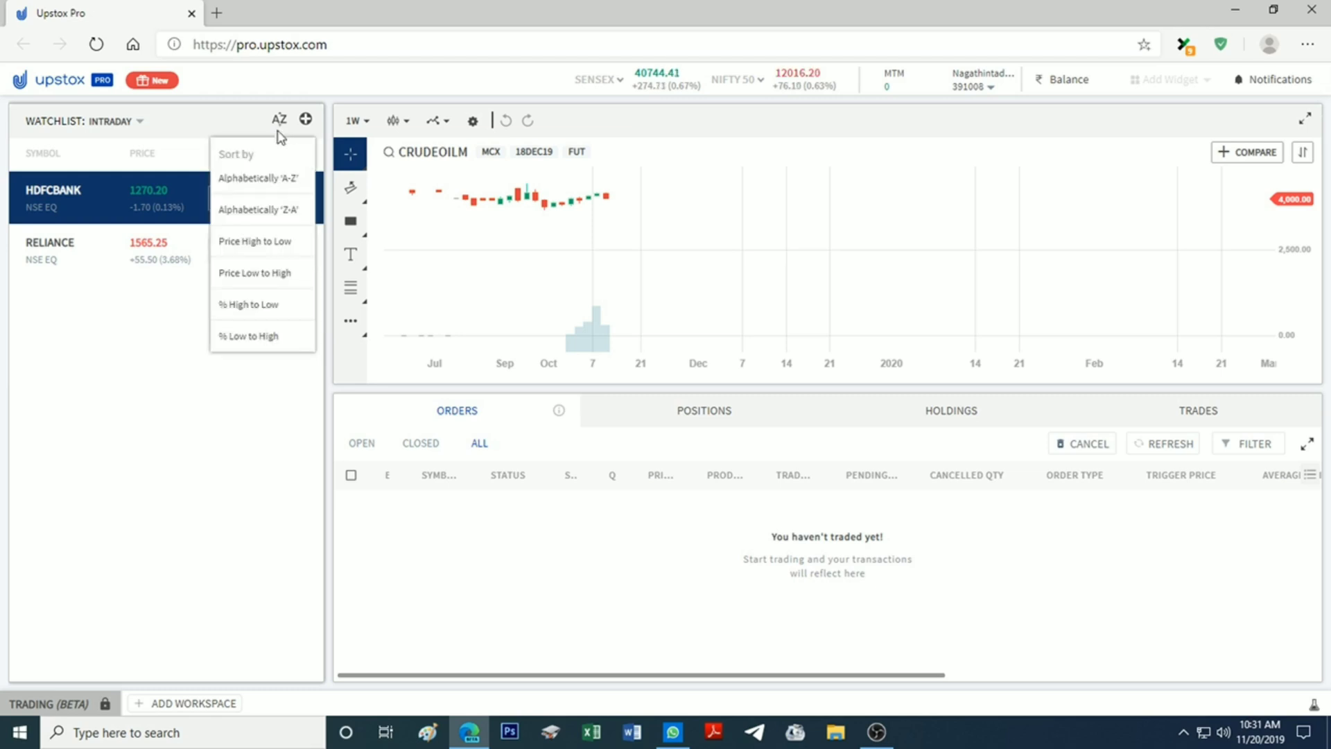
pyautogui.click(261, 278)
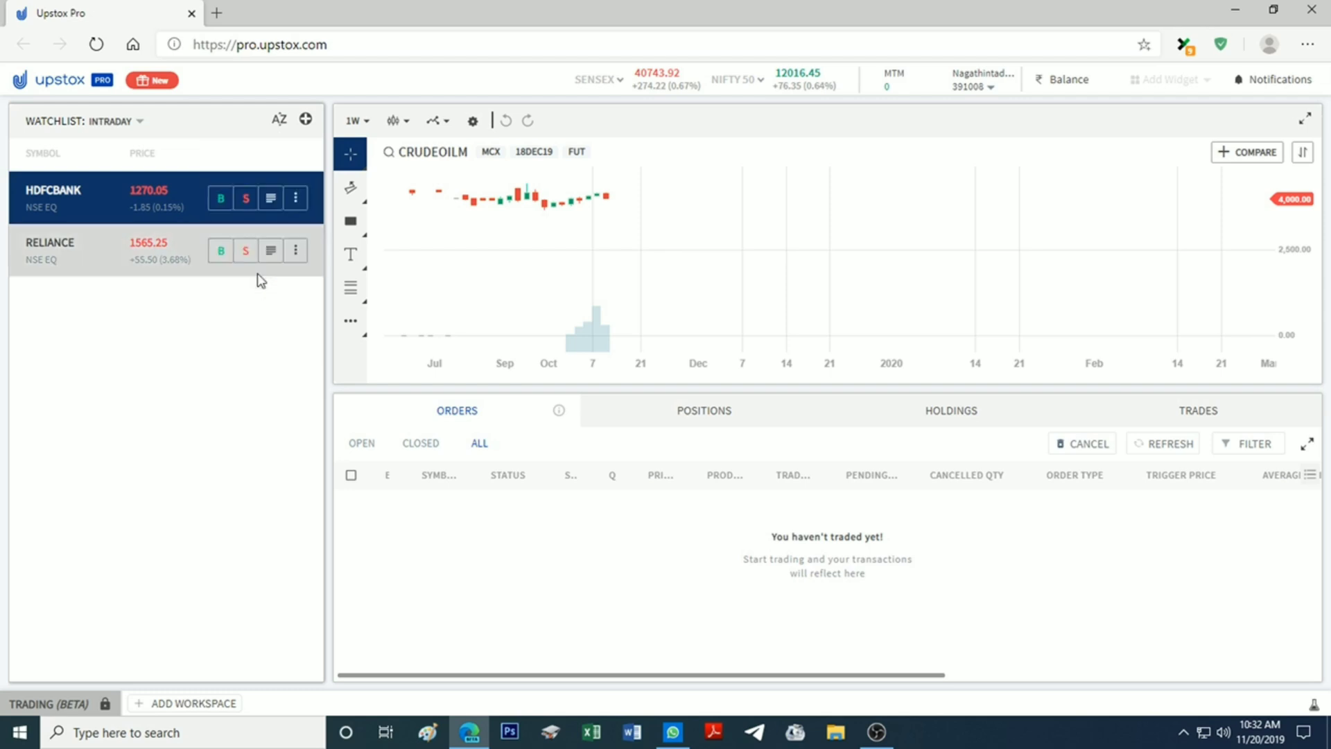
pyautogui.click(277, 122)
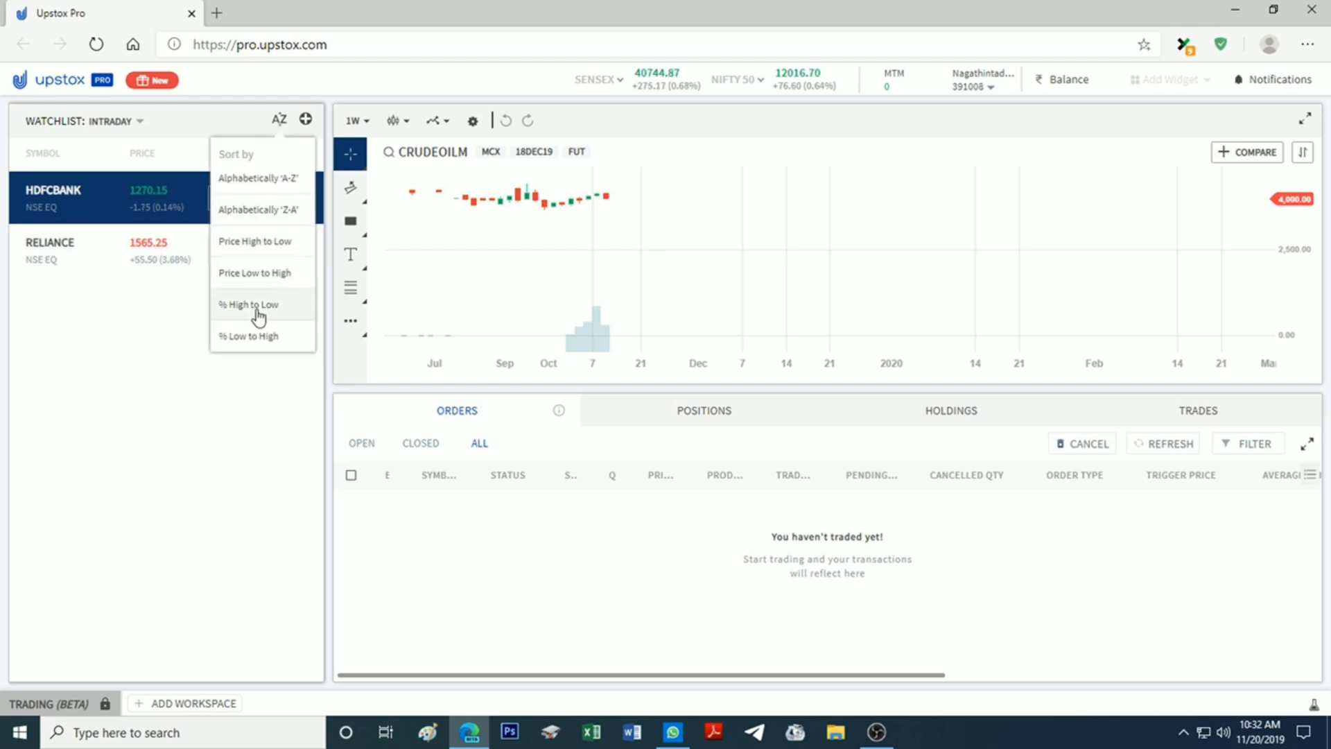
pyautogui.click(269, 263)
pyautogui.click(271, 248)
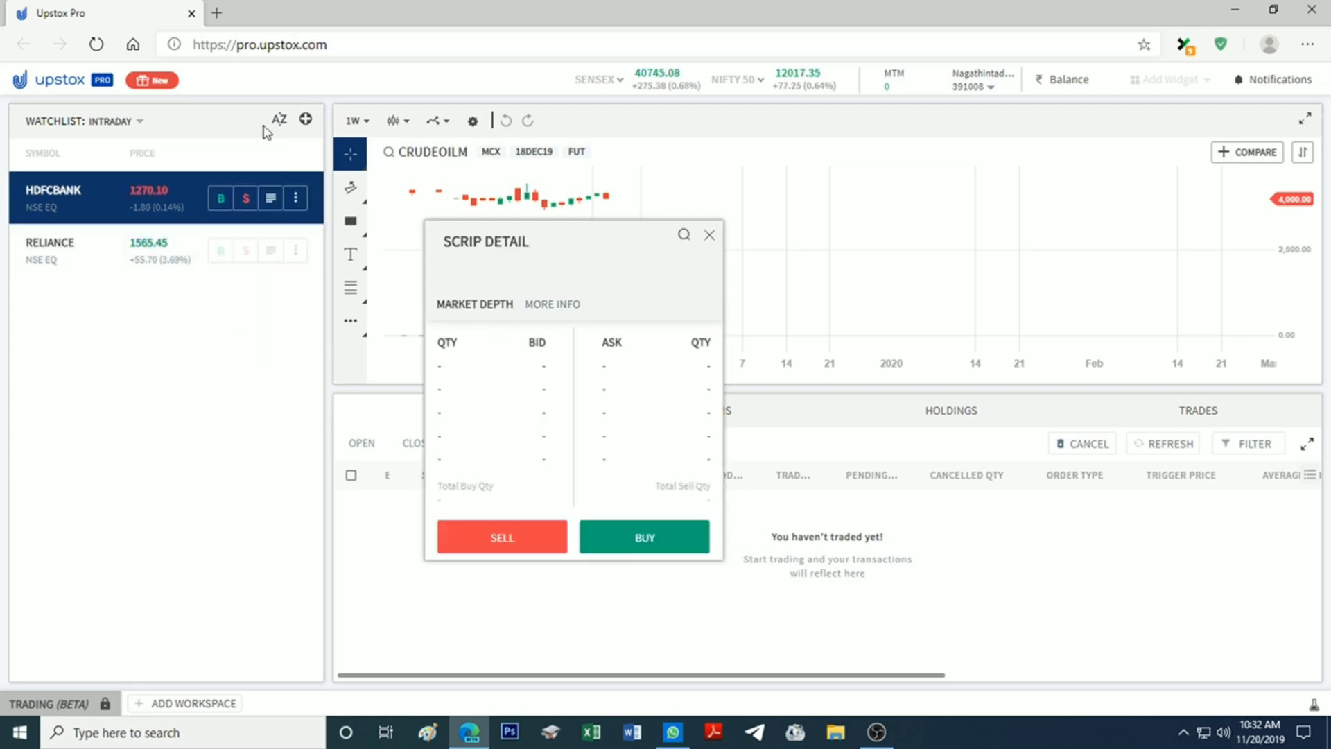
pyautogui.click(710, 235)
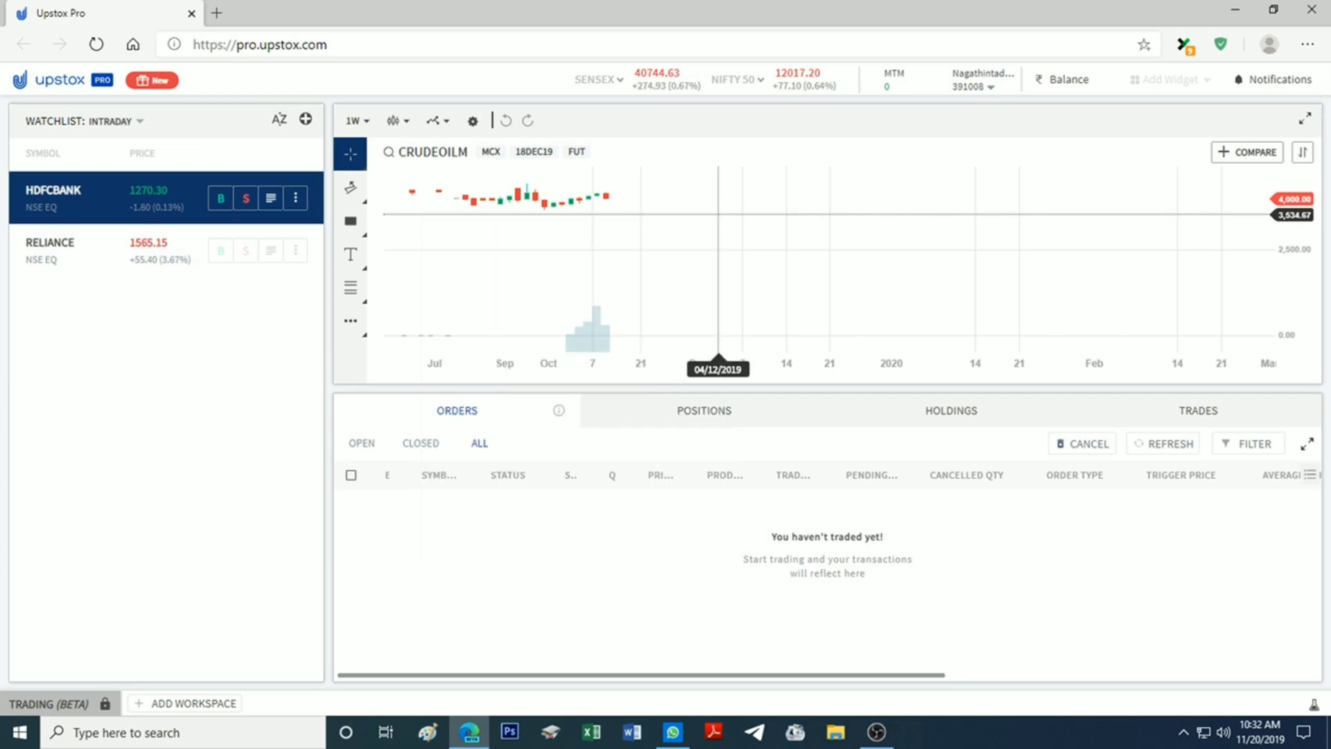
pyautogui.click(278, 119)
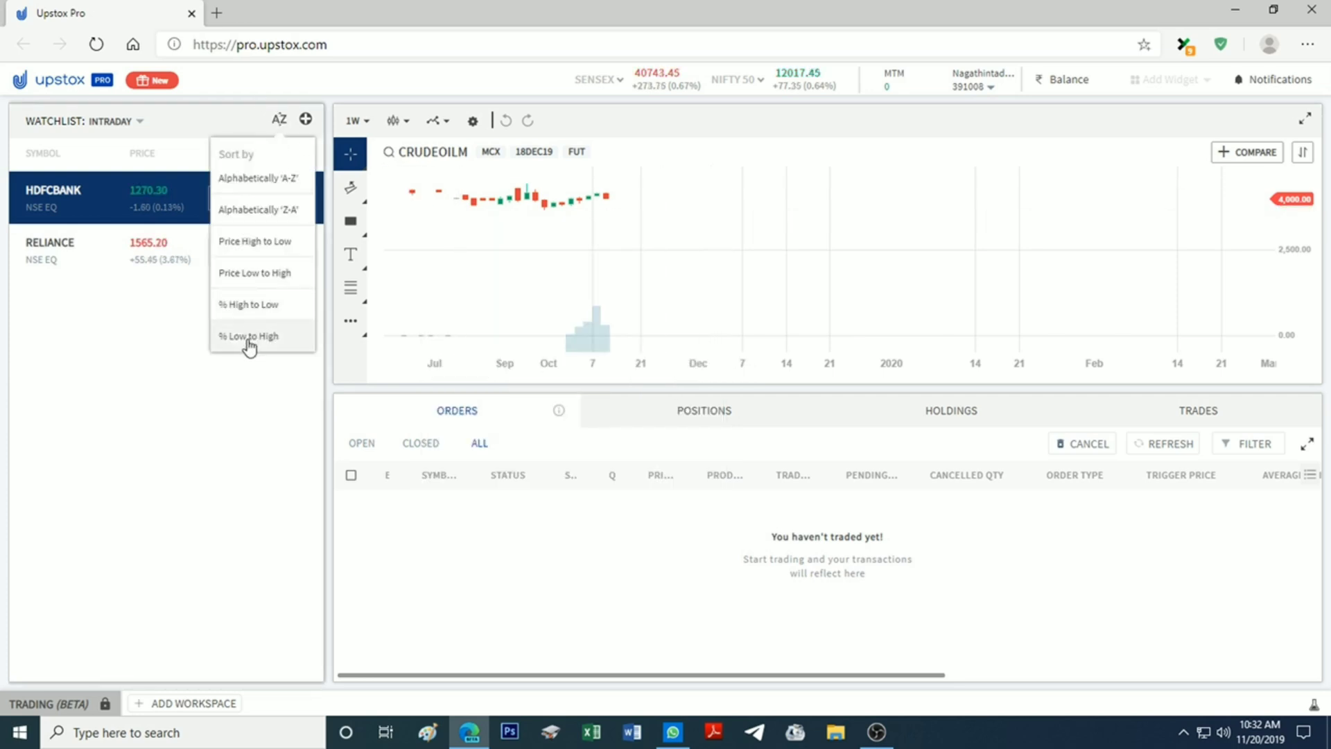
pyautogui.click(257, 306)
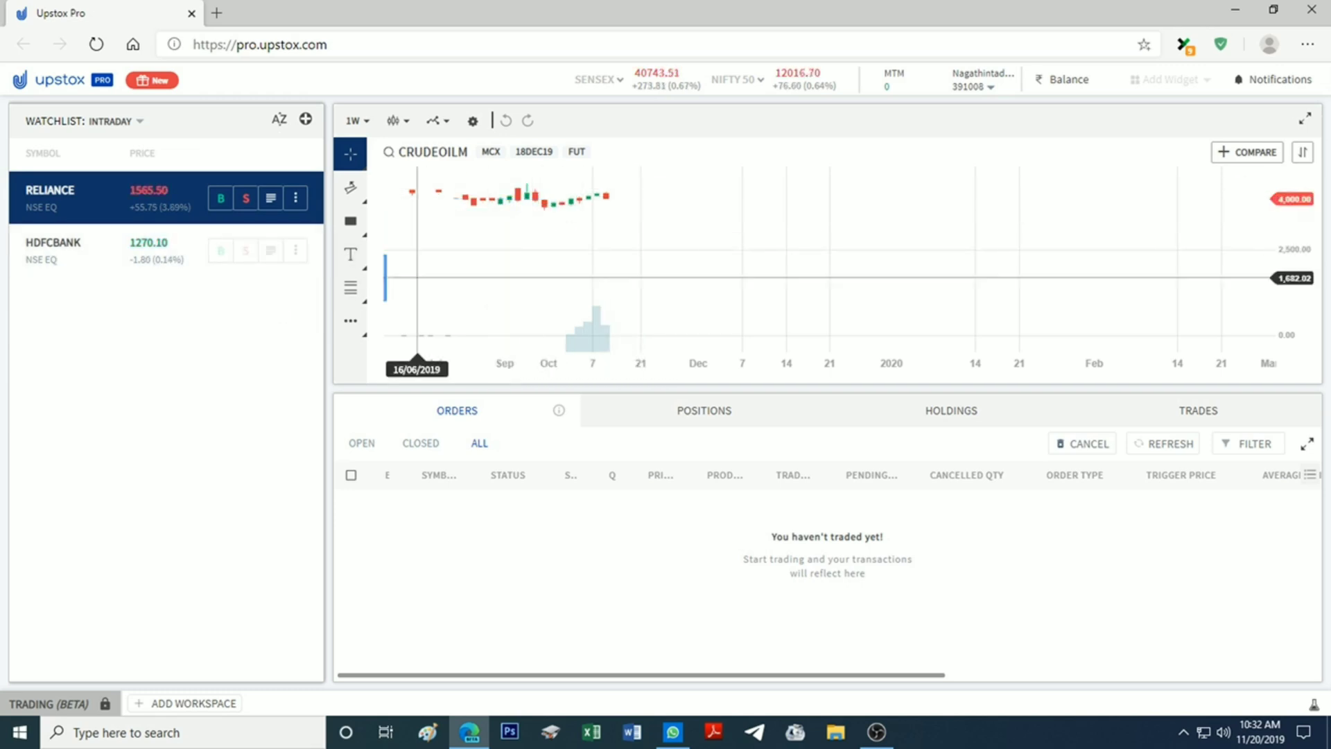
# Step: Load RELIANCE into the chart from its watchlist row menu
pyautogui.scroll(-5, 526, 231)
pyautogui.click(351, 187)
pyautogui.scroll(5, 481, 236)
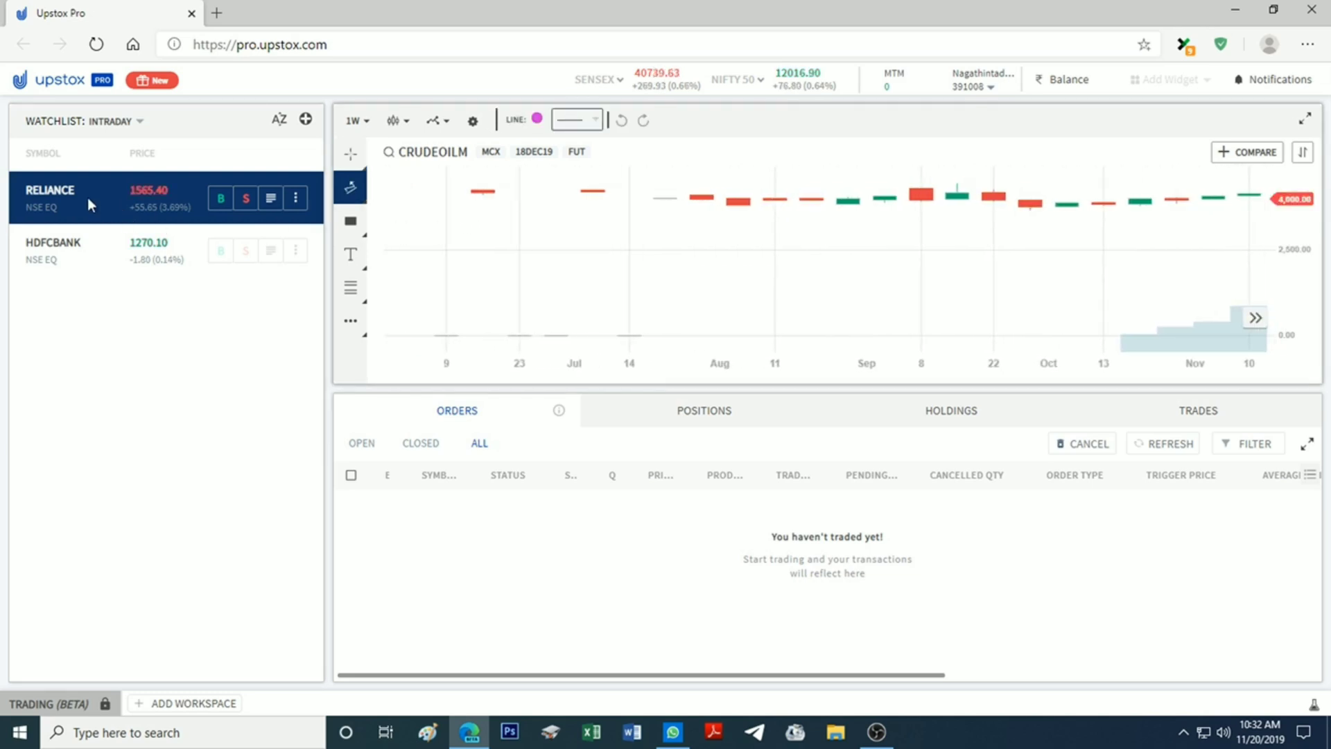
pyautogui.click(296, 198)
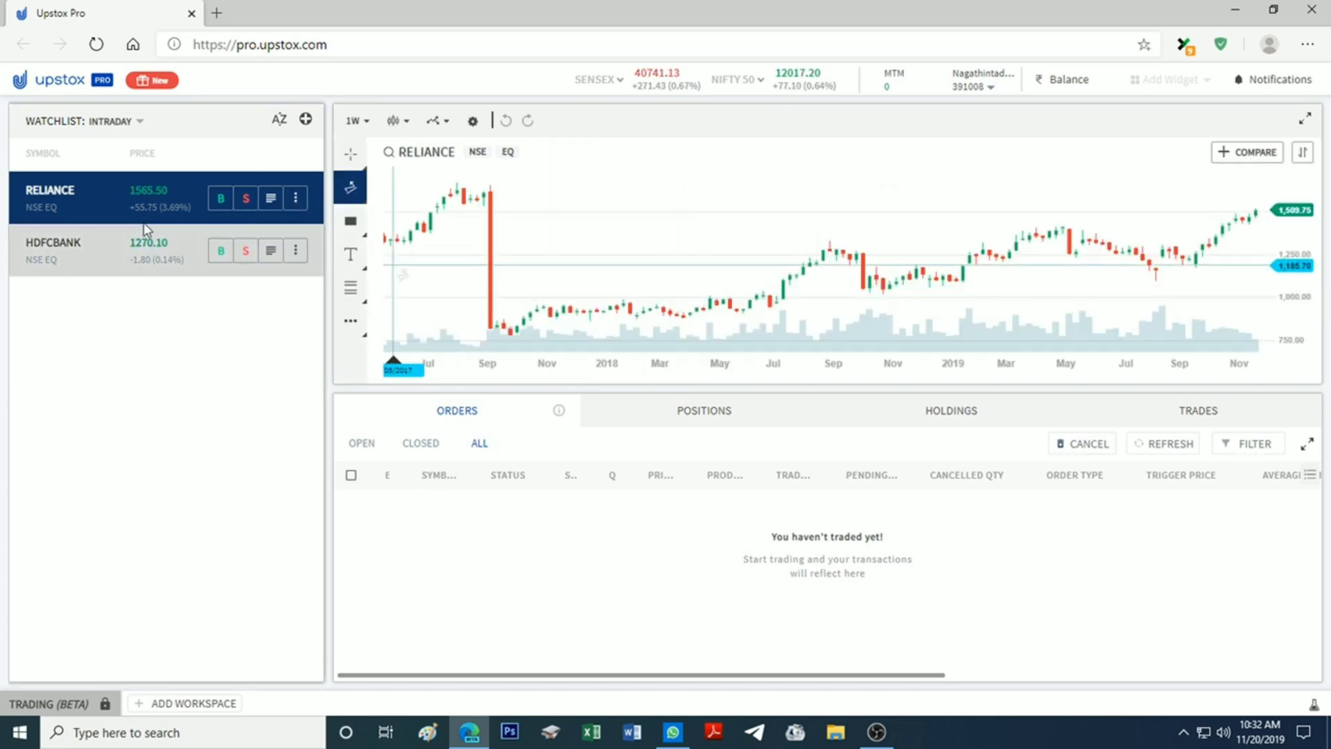
pyautogui.click(90, 198)
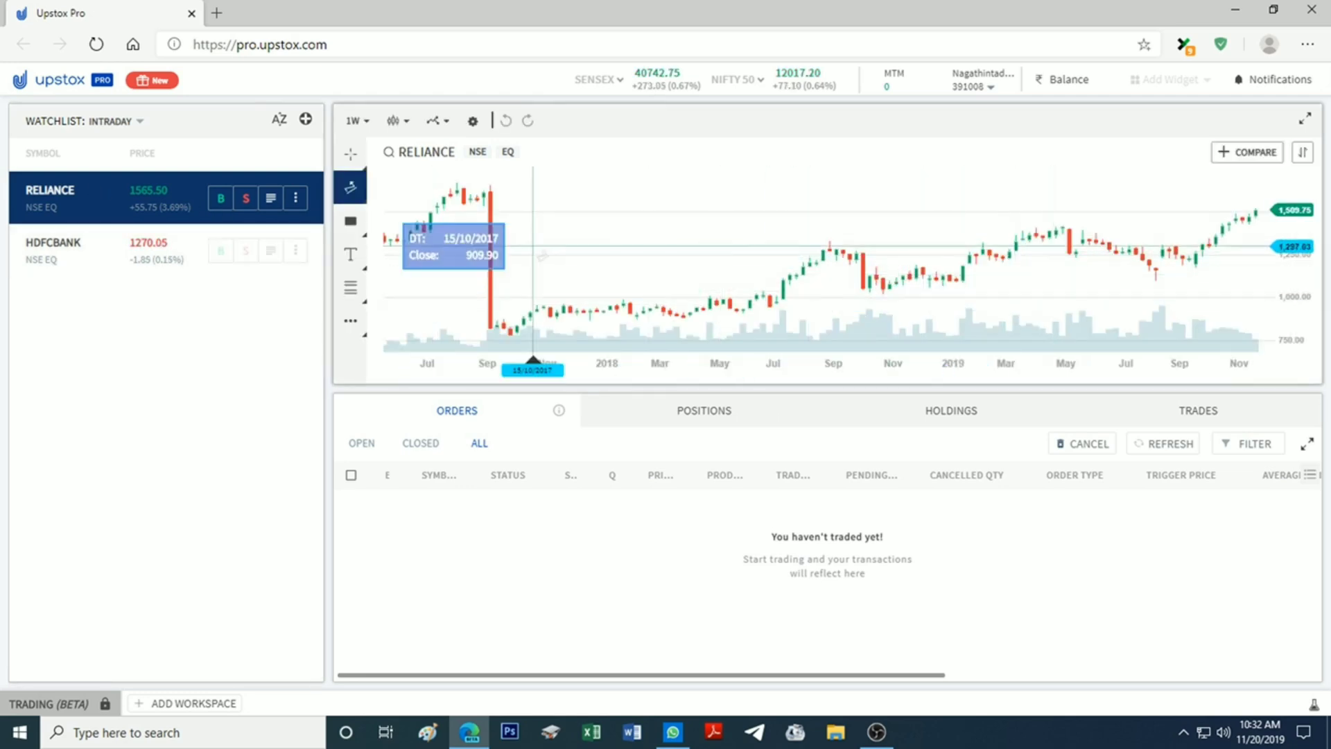
# Step: Toggle the trendline tool off, pan the RELIANCE chart to recent dates, and show Positions
pyautogui.click(349, 195)
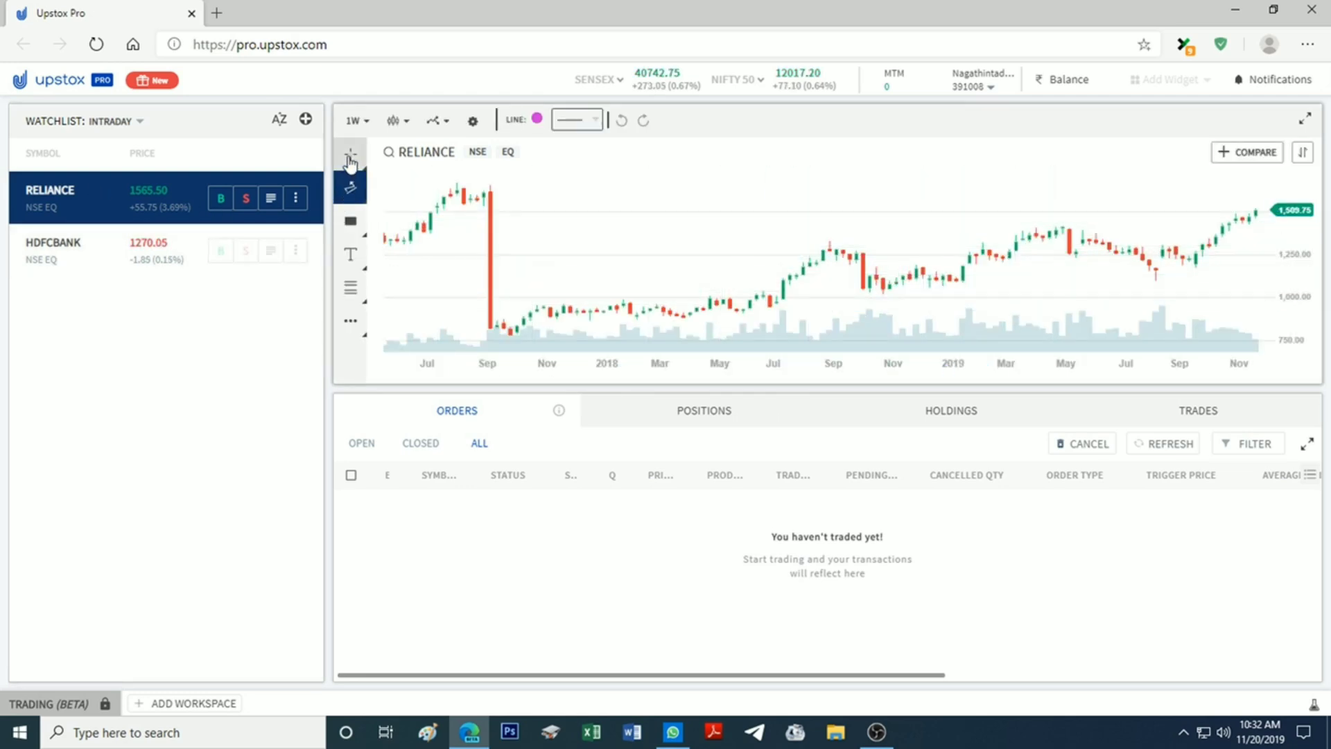
pyautogui.click(349, 198)
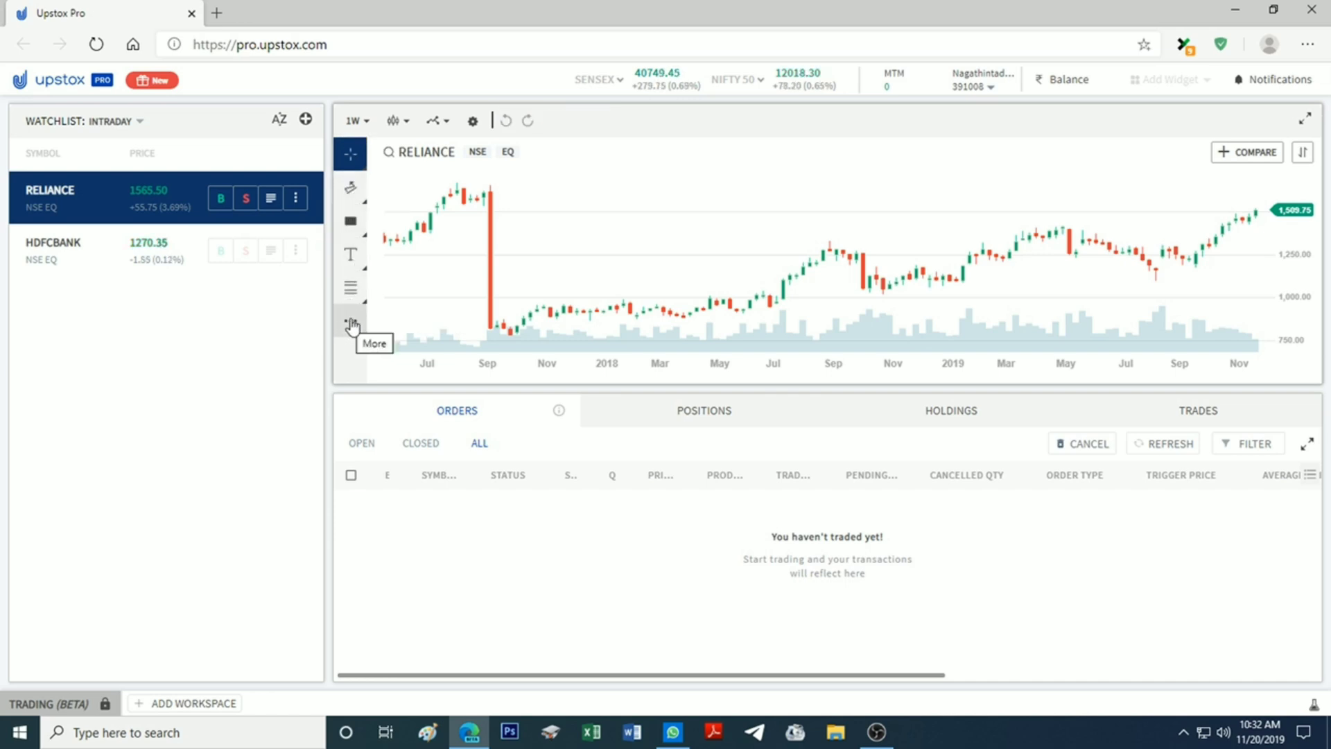
pyautogui.moveTo(1109, 291); pyautogui.dragTo(722, 285)
pyautogui.moveTo(866, 290); pyautogui.dragTo(735, 287)
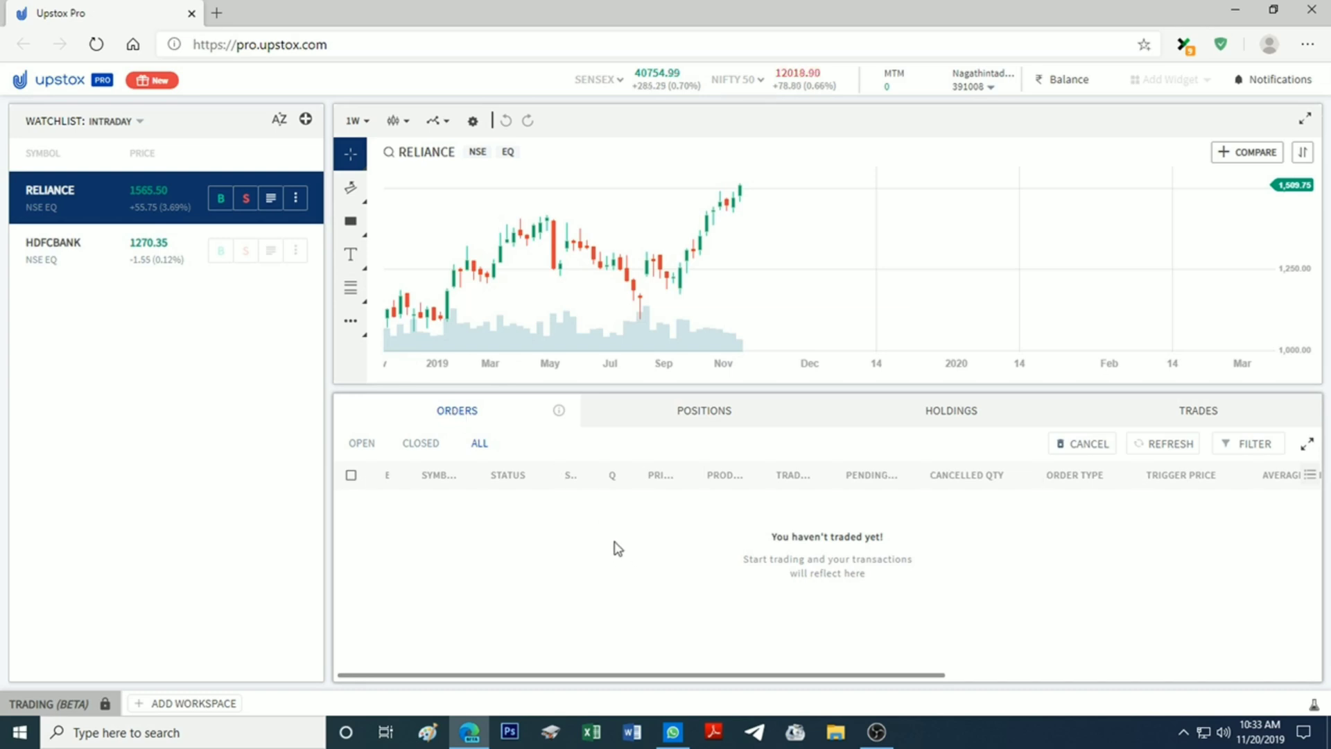
pyautogui.click(698, 418)
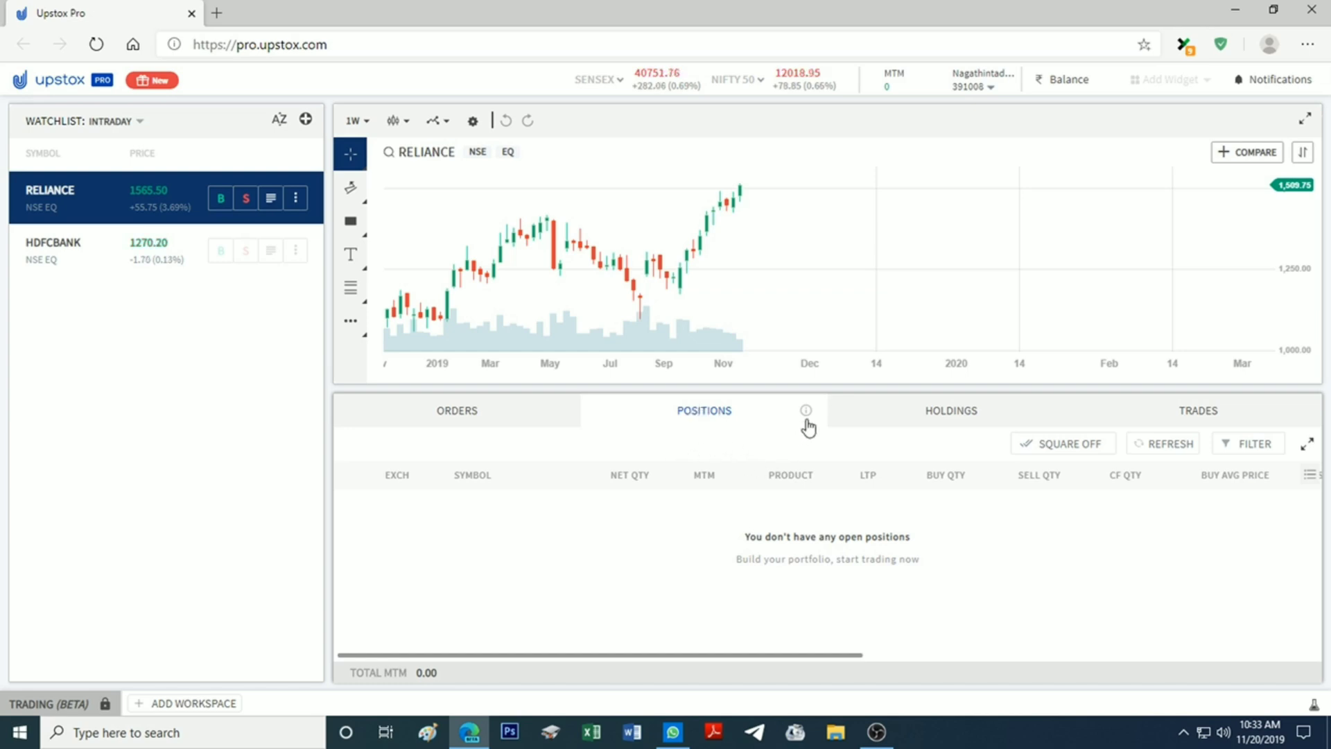
# Step: Check the Holdings and Trades tabs, then maximize the Holdings panel to fill the workspace
pyautogui.moveTo(808, 418)
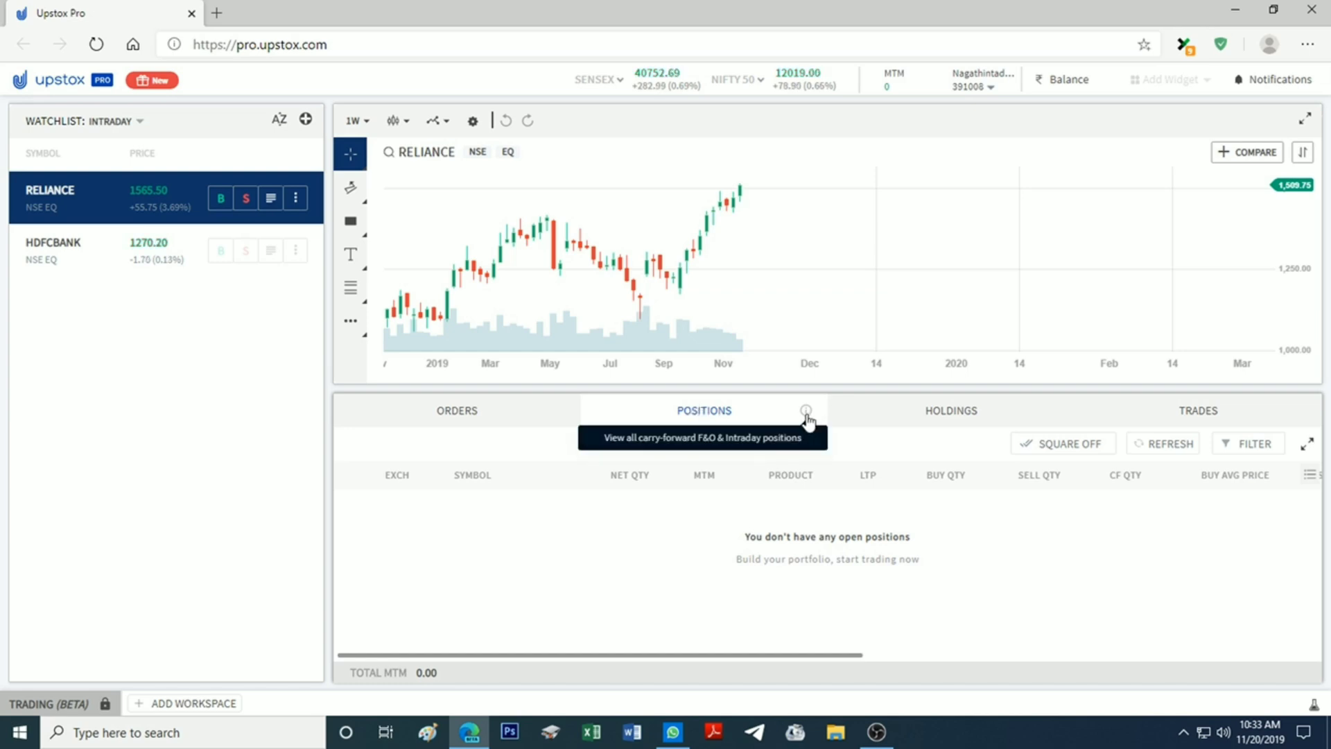
pyautogui.click(949, 411)
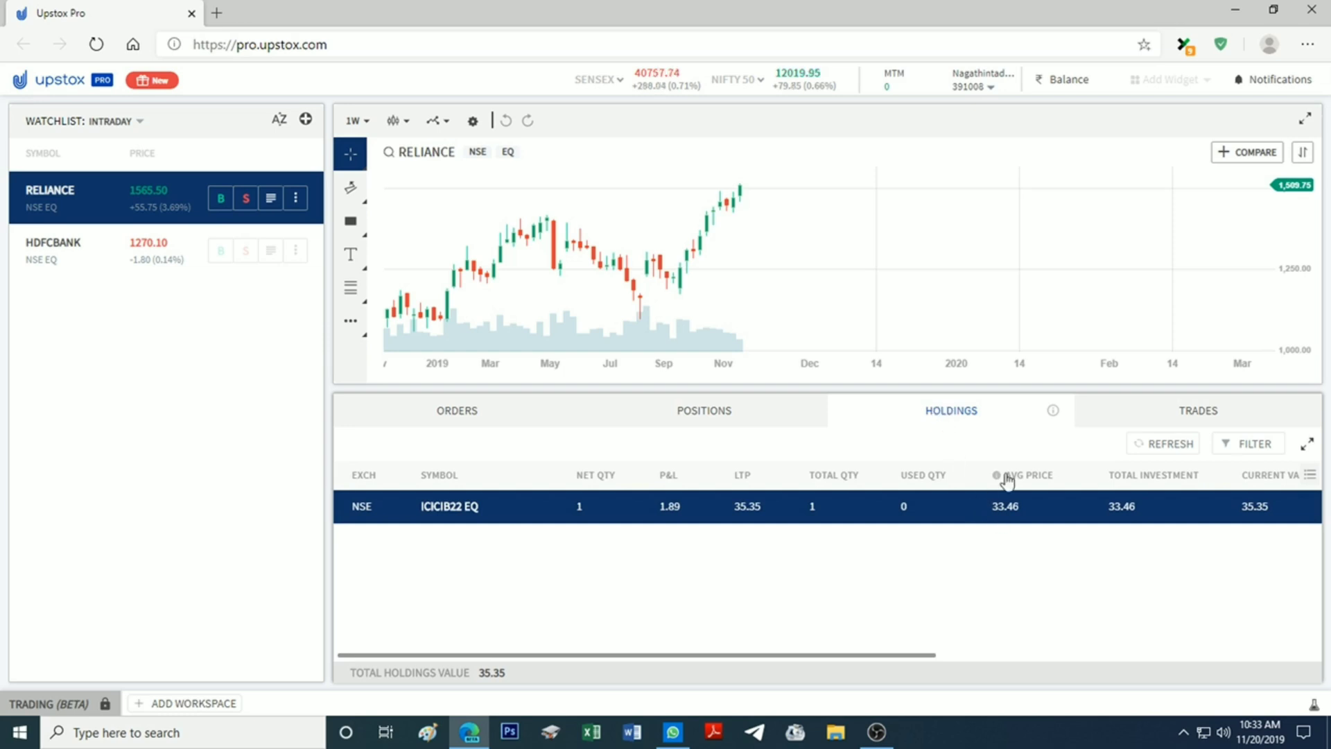
pyautogui.moveTo(1051, 416)
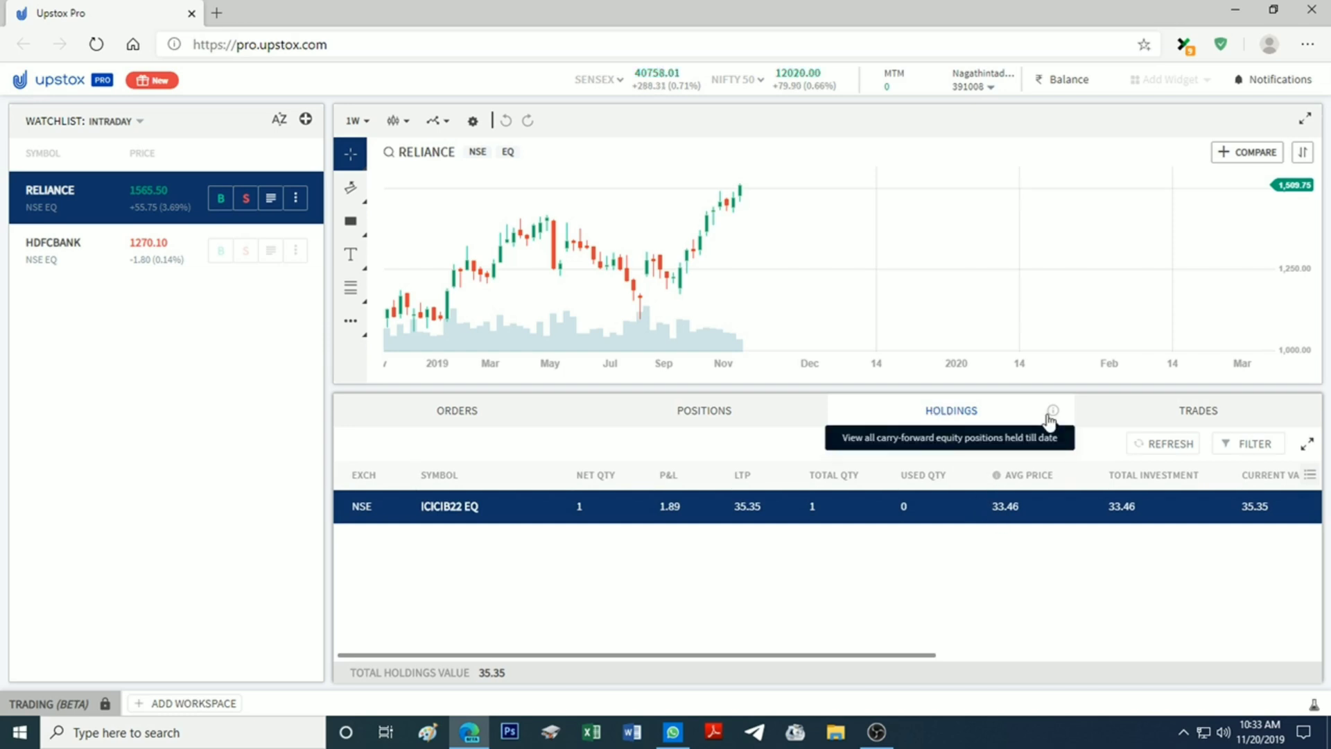
pyautogui.click(1182, 415)
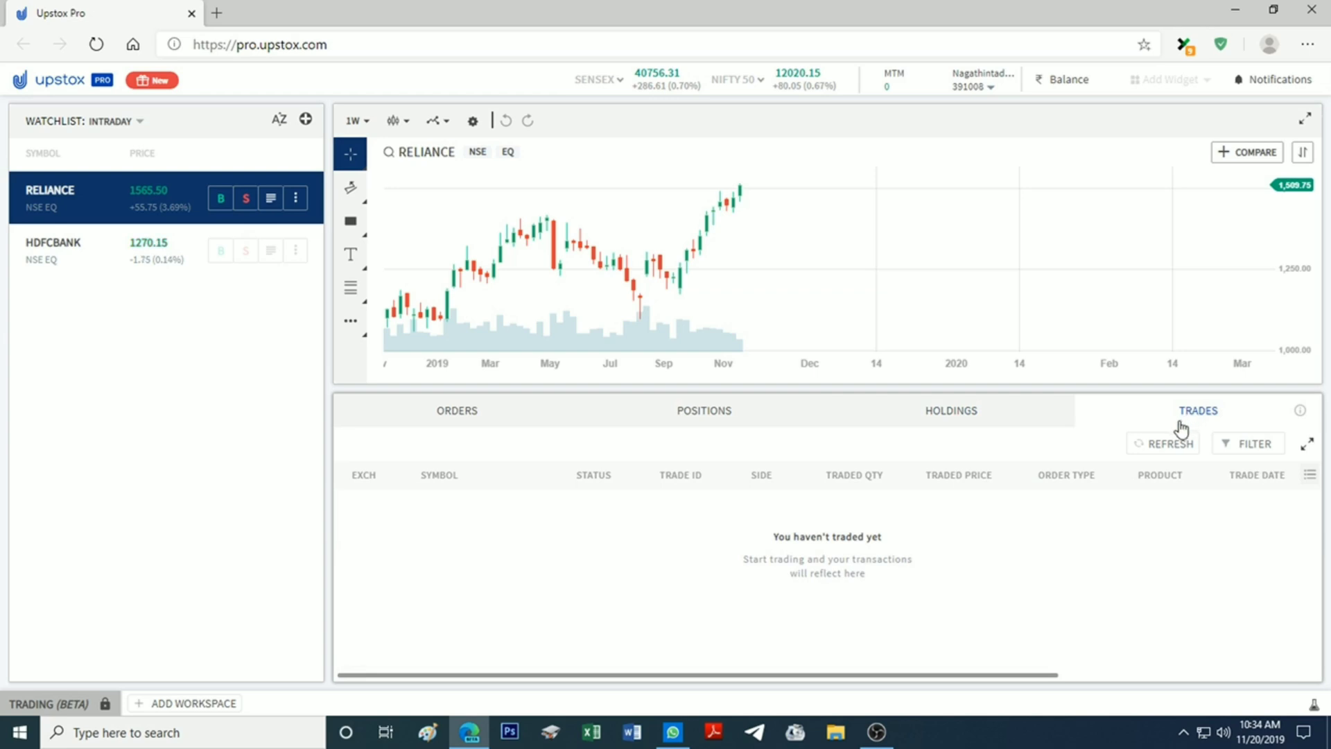
pyautogui.click(983, 418)
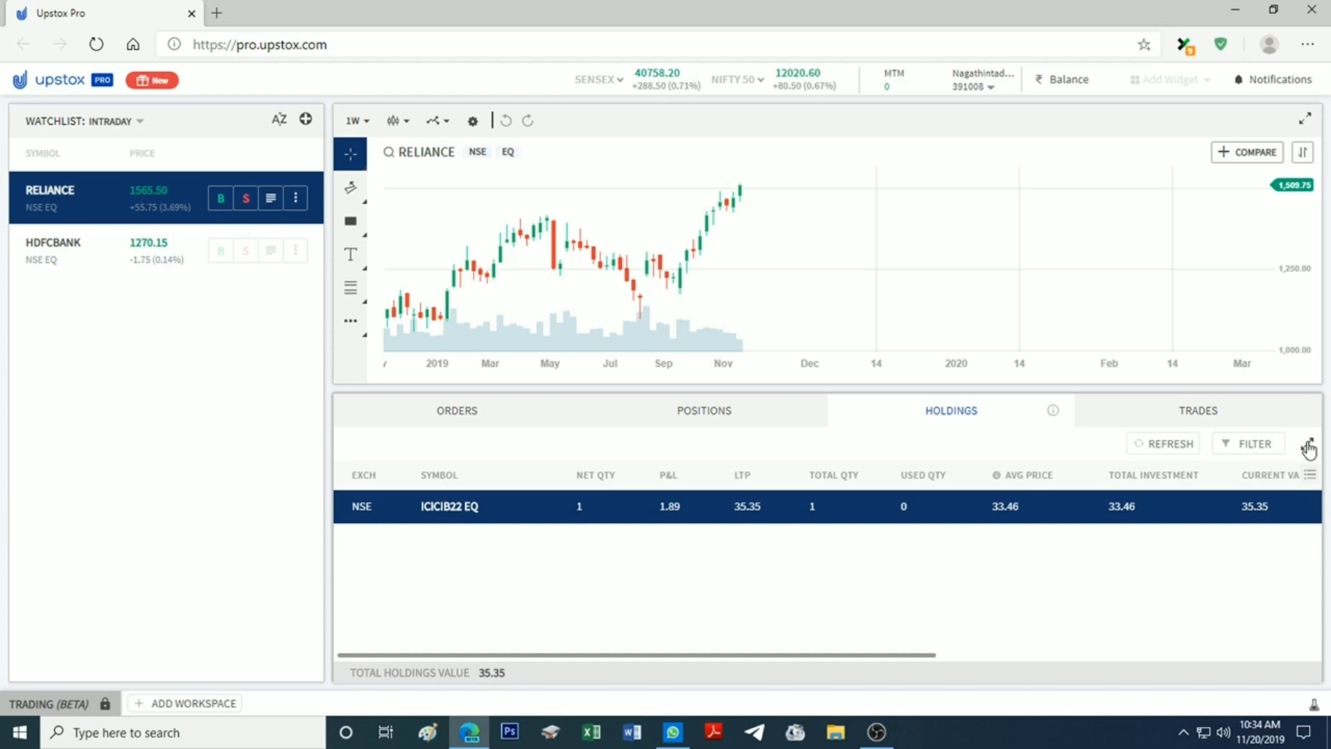
pyautogui.click(1309, 448)
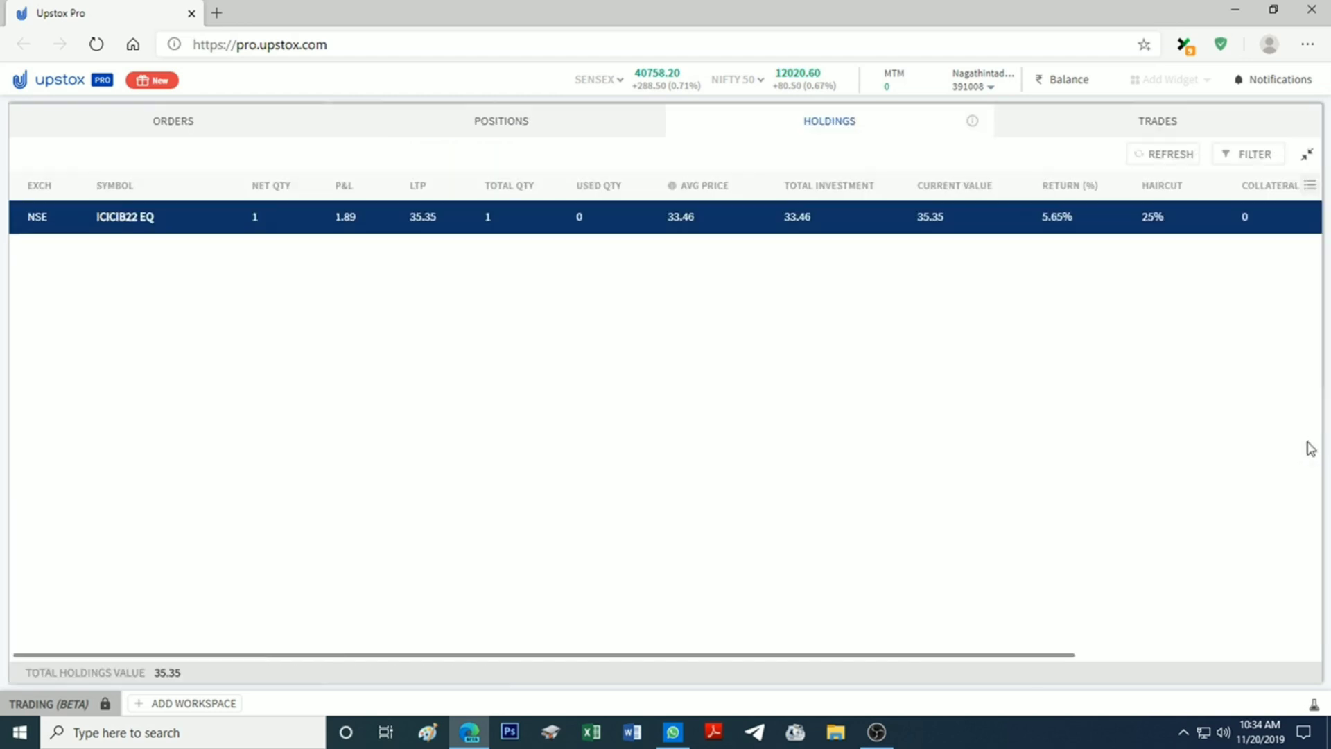
# Step: Restore the Holdings panel to normal size and browse its column choices without changes
pyautogui.click(1309, 159)
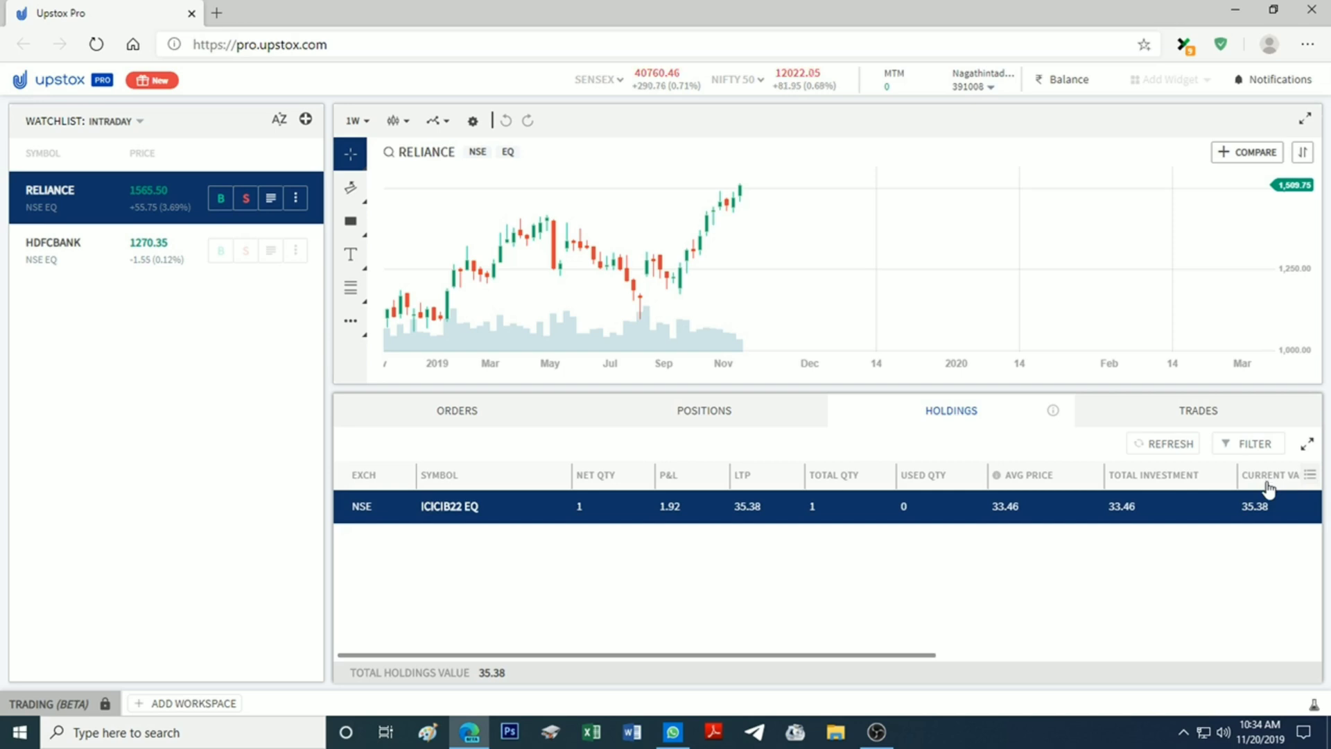
pyautogui.click(1309, 476)
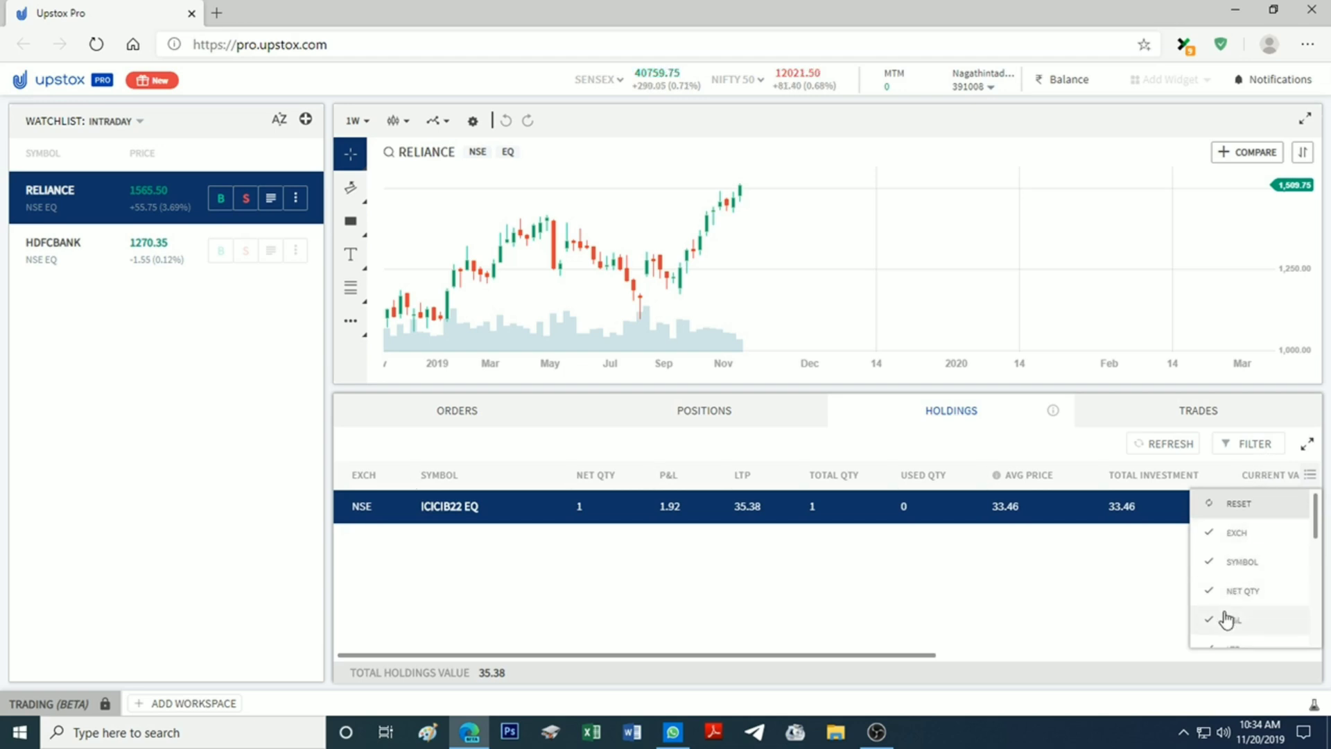
pyautogui.scroll(-2, 1220, 619)
pyautogui.scroll(-5, 1218, 622)
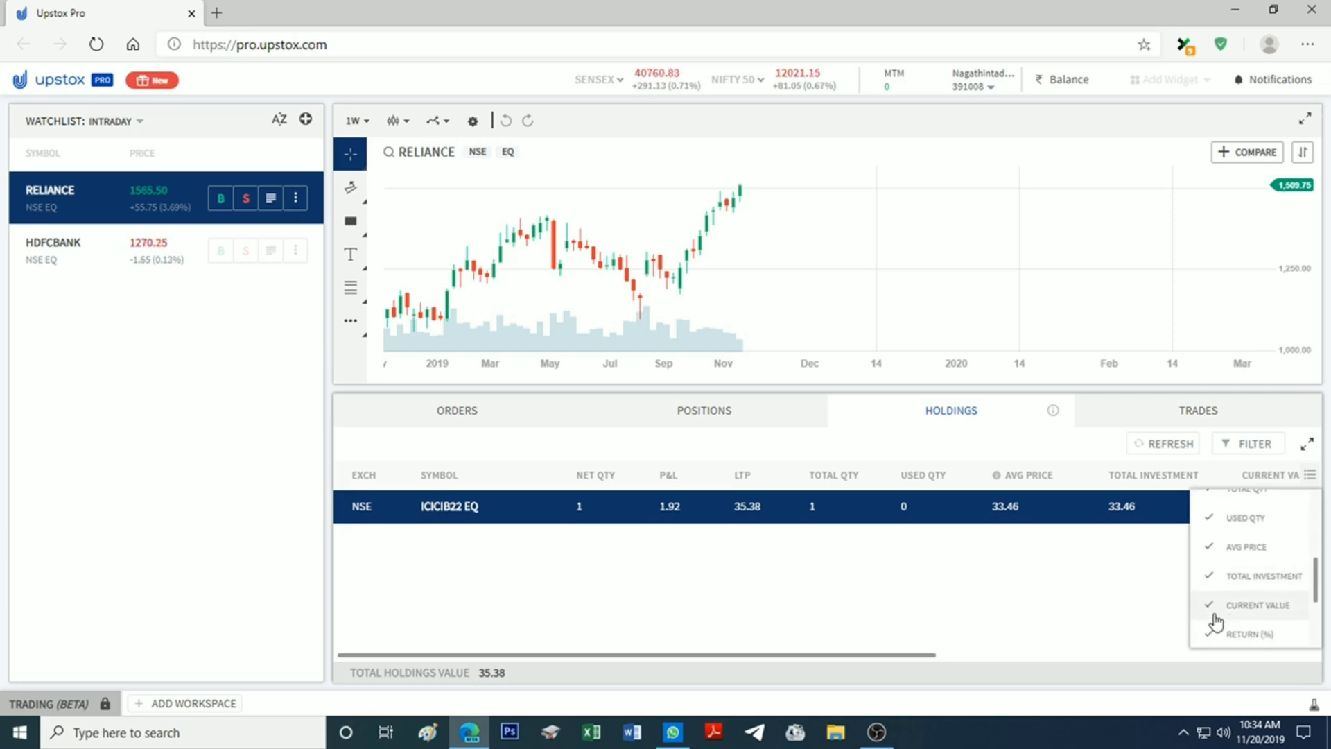
pyautogui.scroll(-3, 1215, 622)
pyautogui.scroll(-1, 1214, 623)
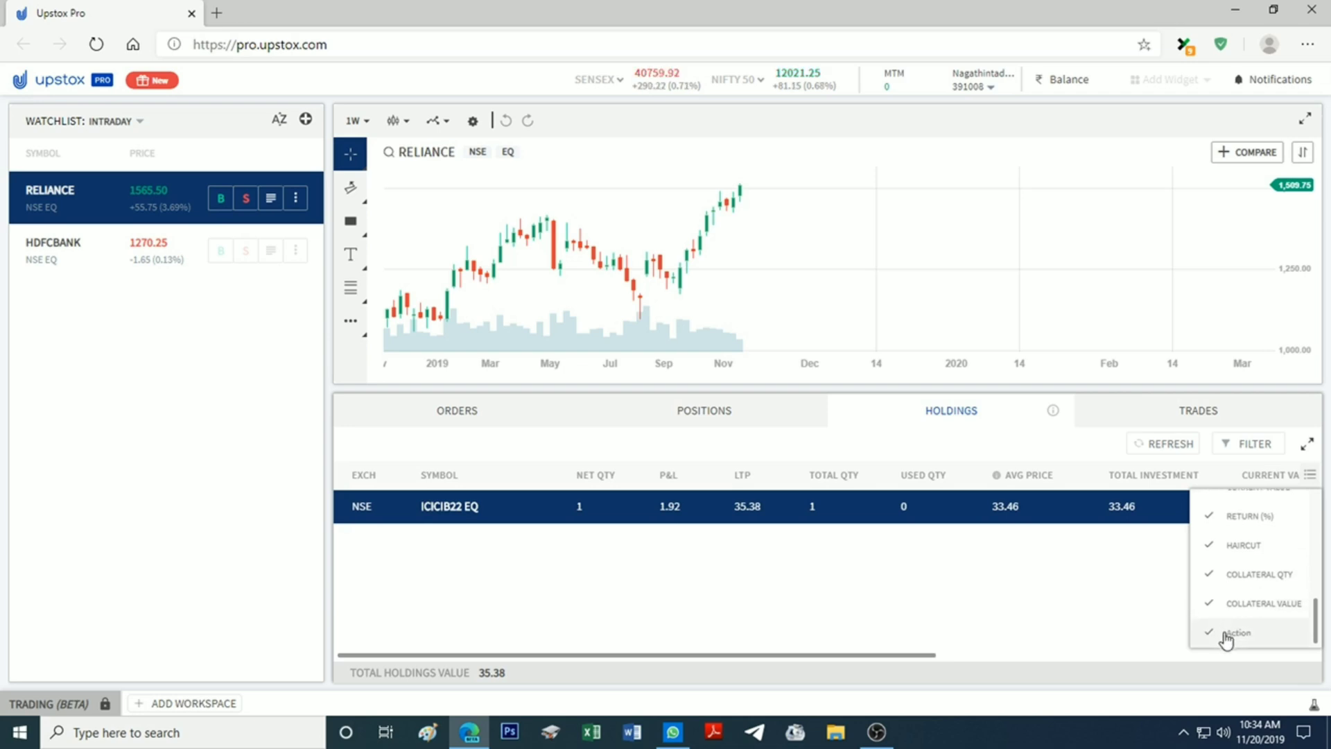
pyautogui.scroll(5, 1226, 640)
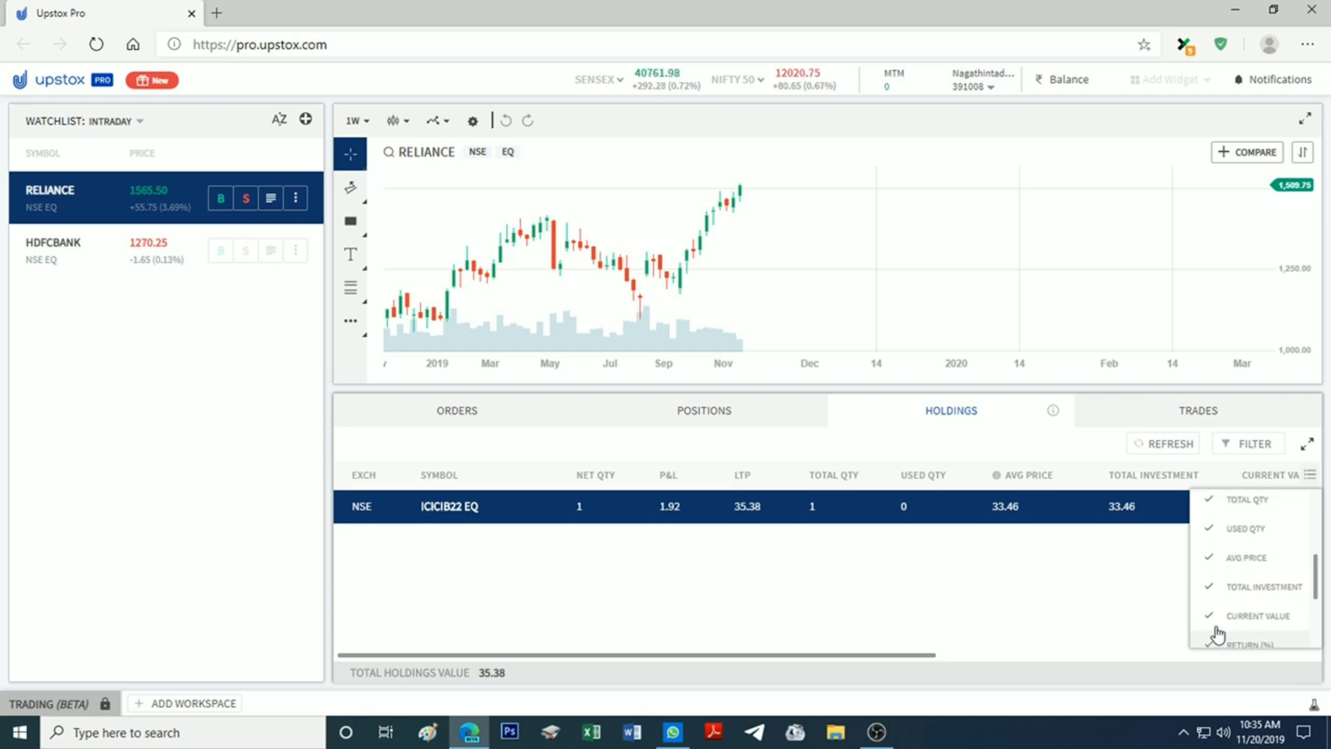
pyautogui.scroll(2, 1218, 635)
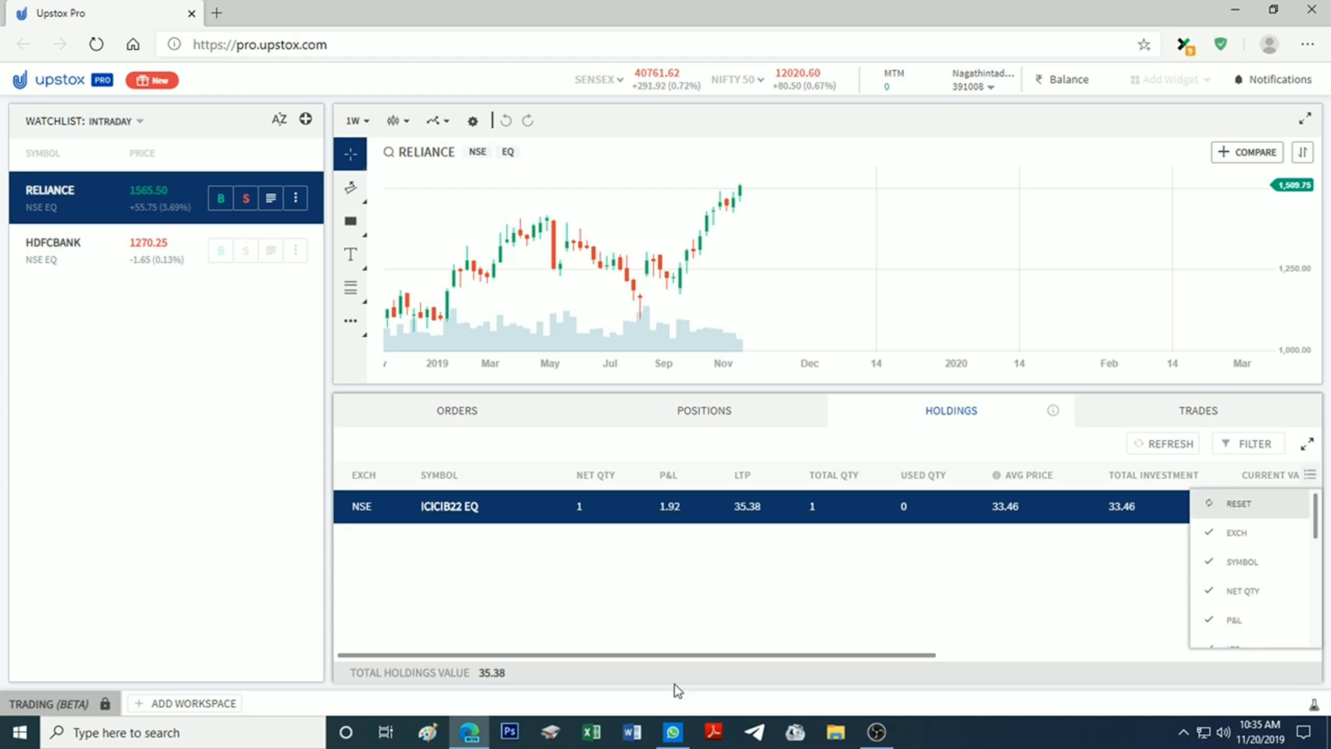
pyautogui.click(825, 655)
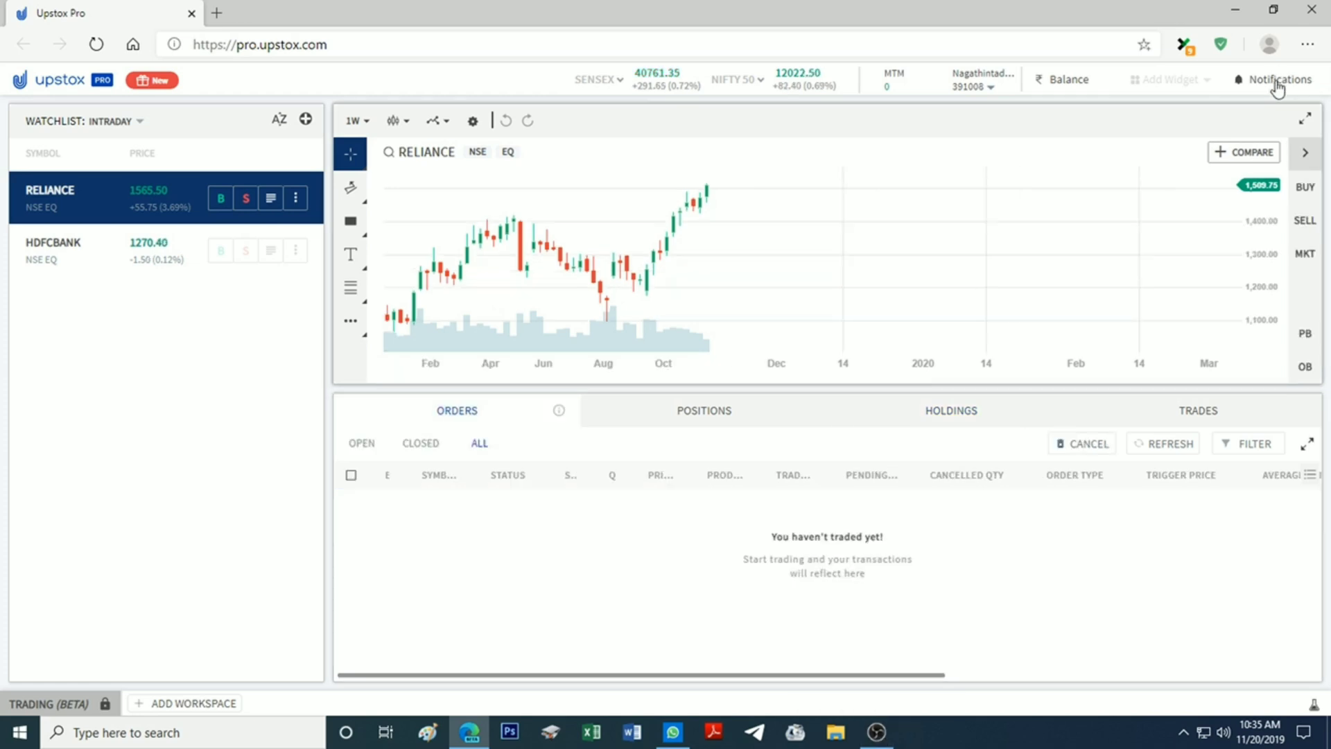
pyautogui.click(1278, 81)
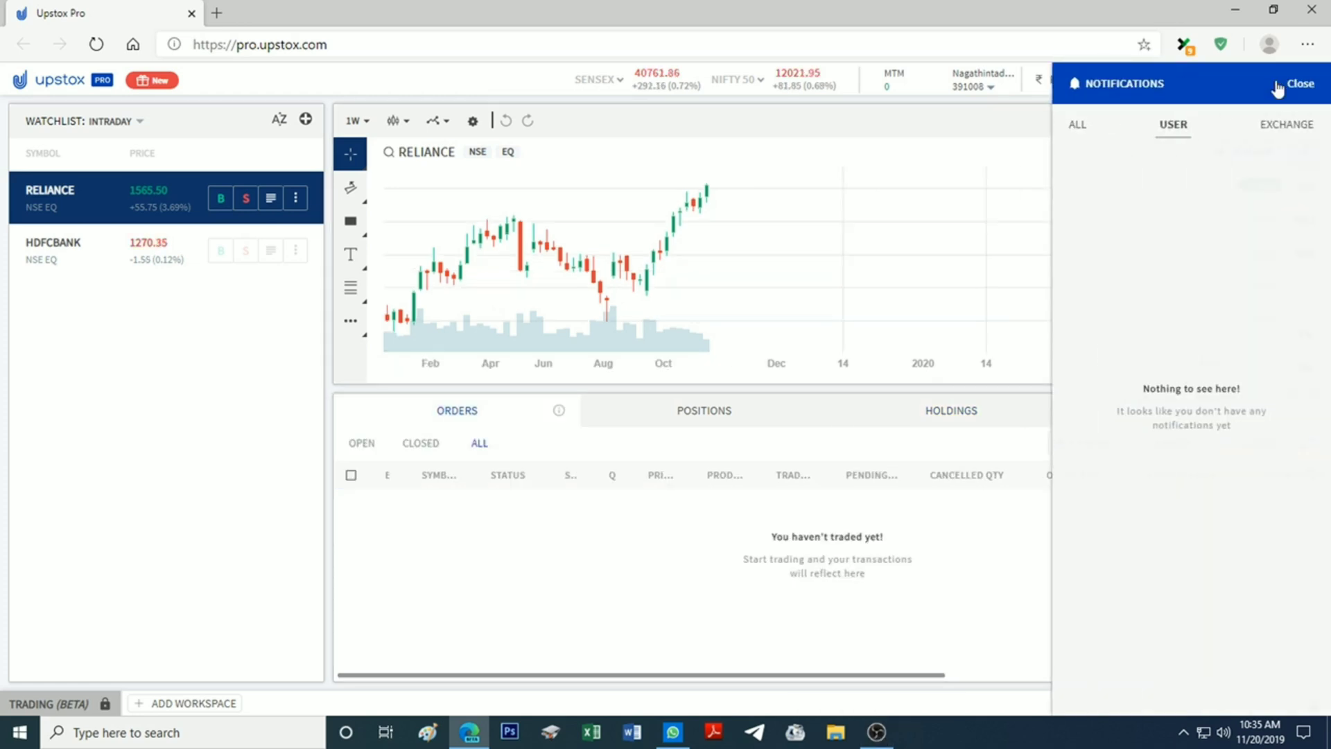
pyautogui.click(1094, 132)
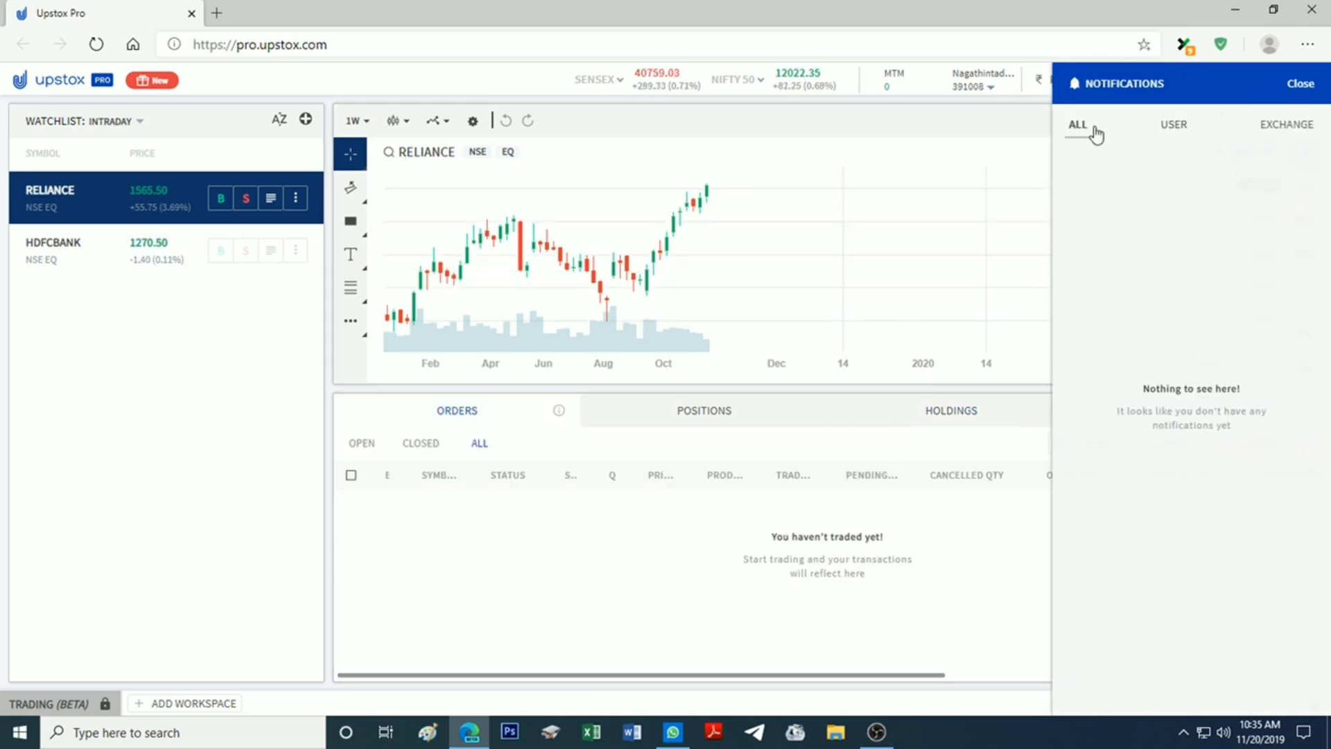
pyautogui.click(1294, 131)
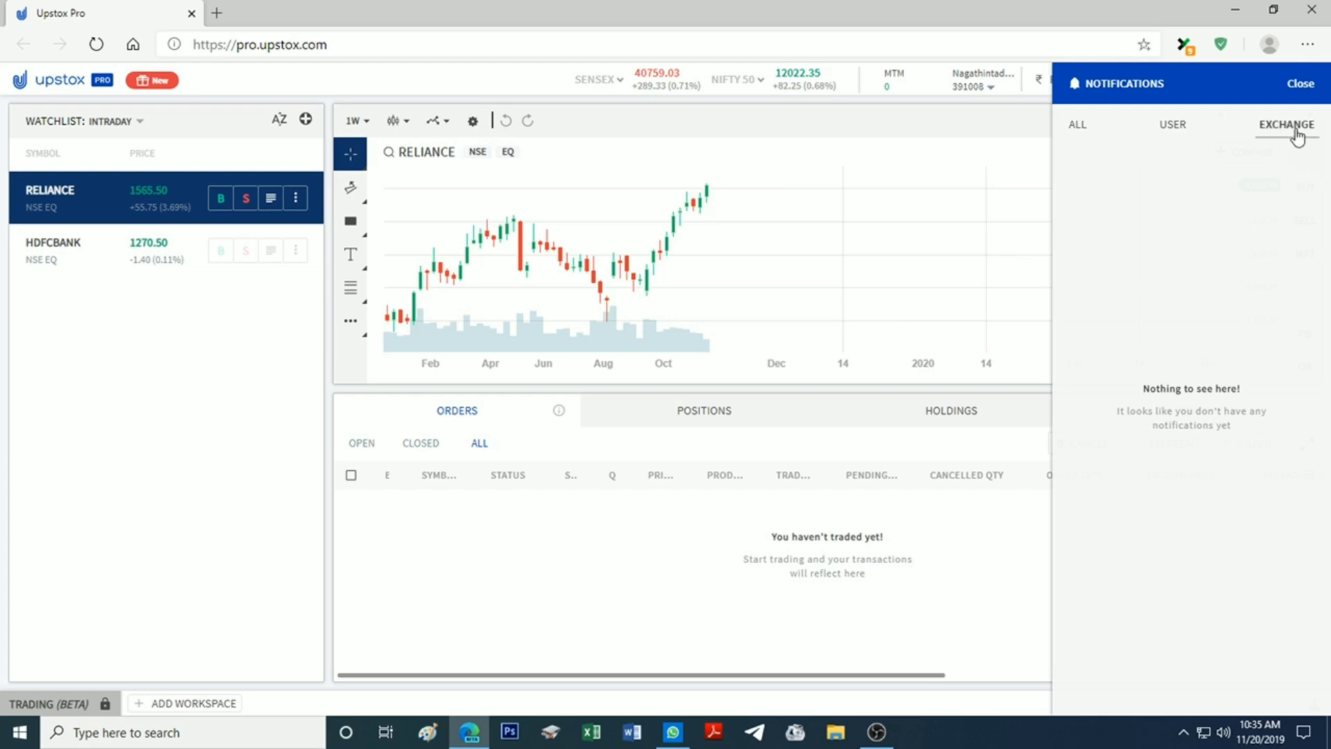
pyautogui.click(1300, 84)
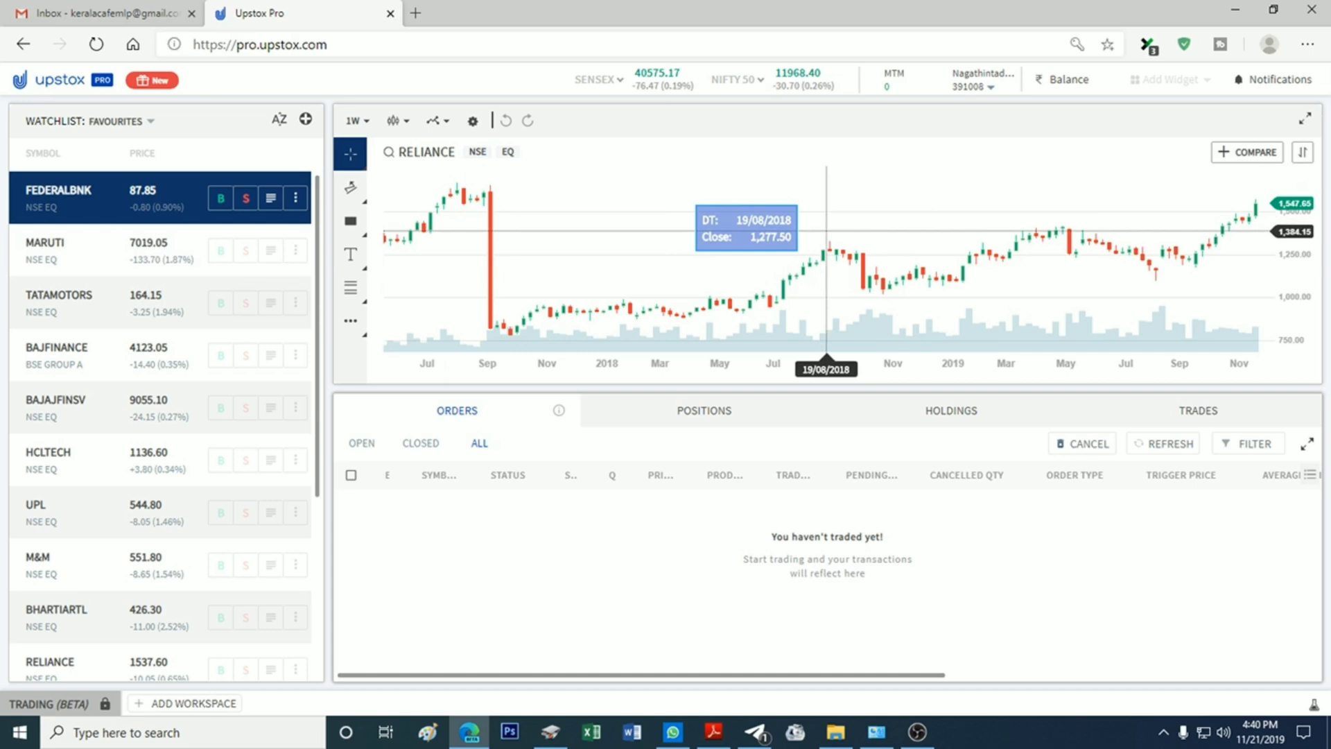
# Step: Maximize the RELIANCE chart, zoom in on the weekly candles, and check the 1W interval
pyautogui.click(1306, 122)
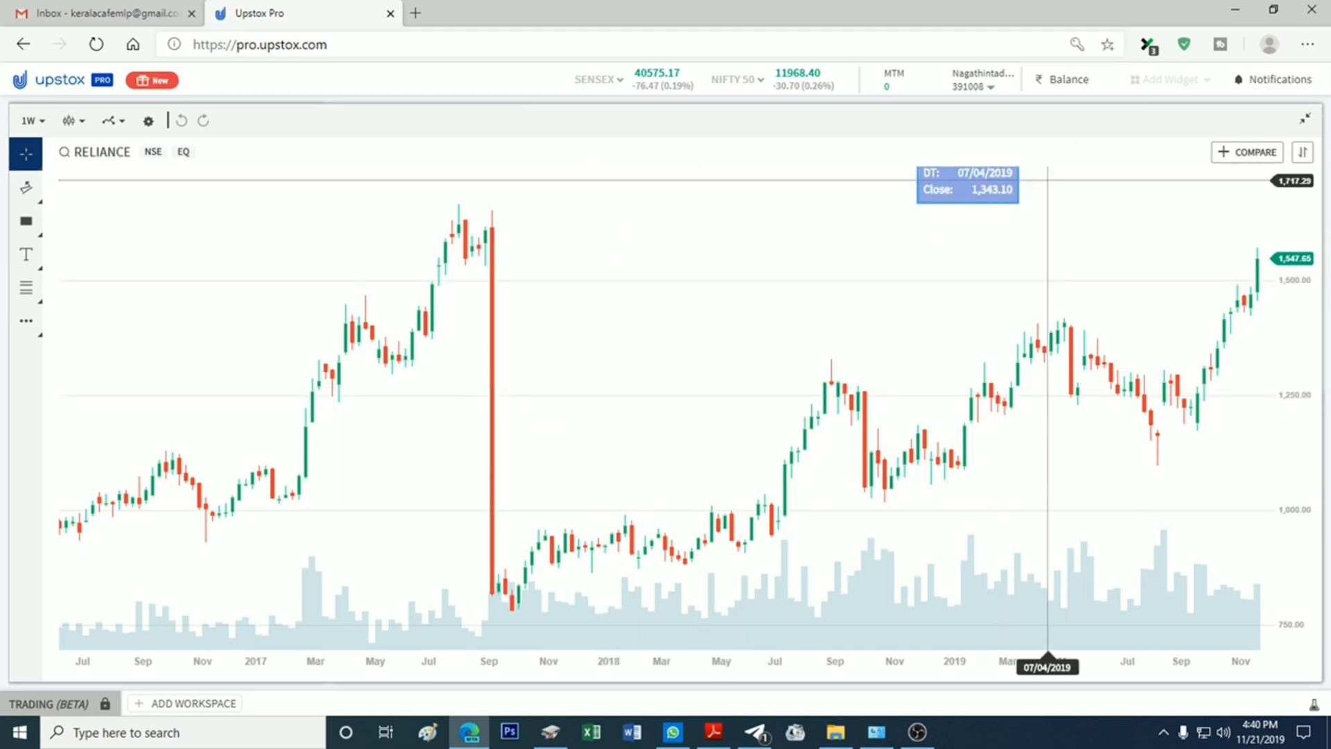
pyautogui.scroll(5, 624, 389)
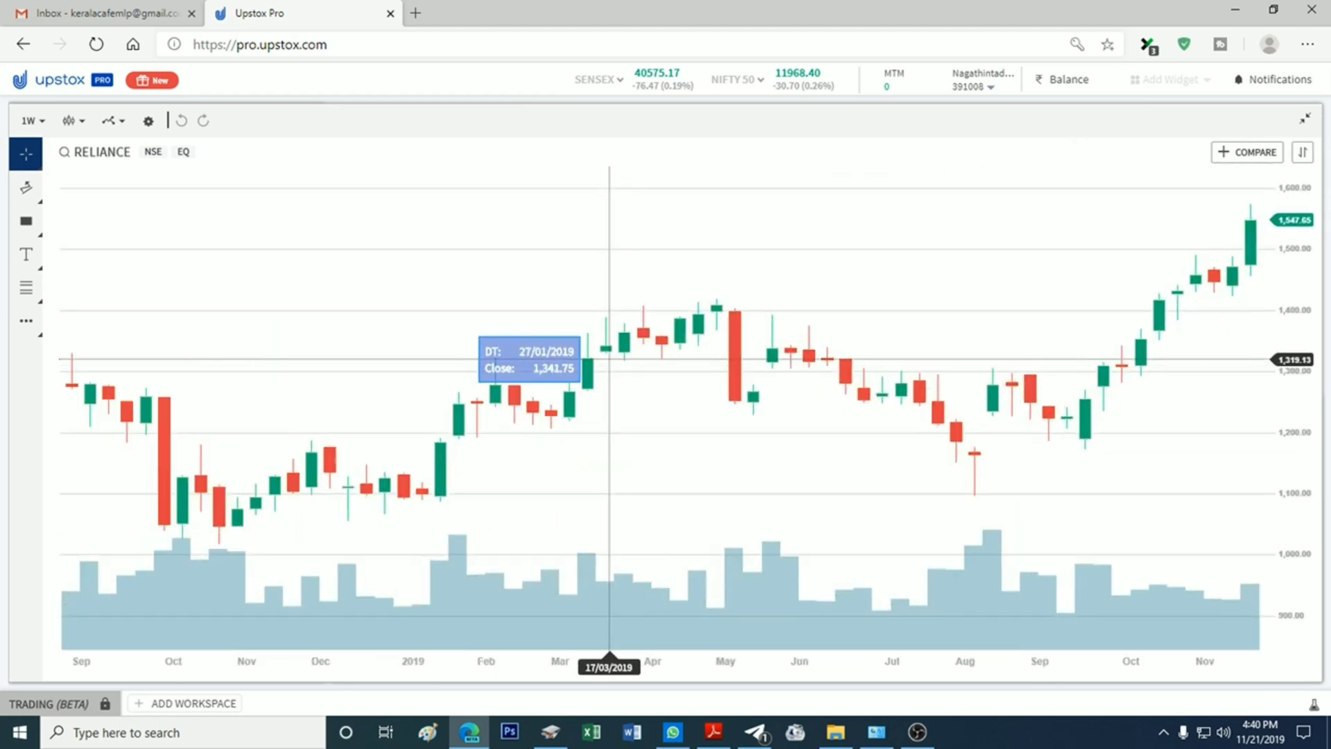
pyautogui.scroll(-5, 594, 361)
pyautogui.scroll(3, 601, 332)
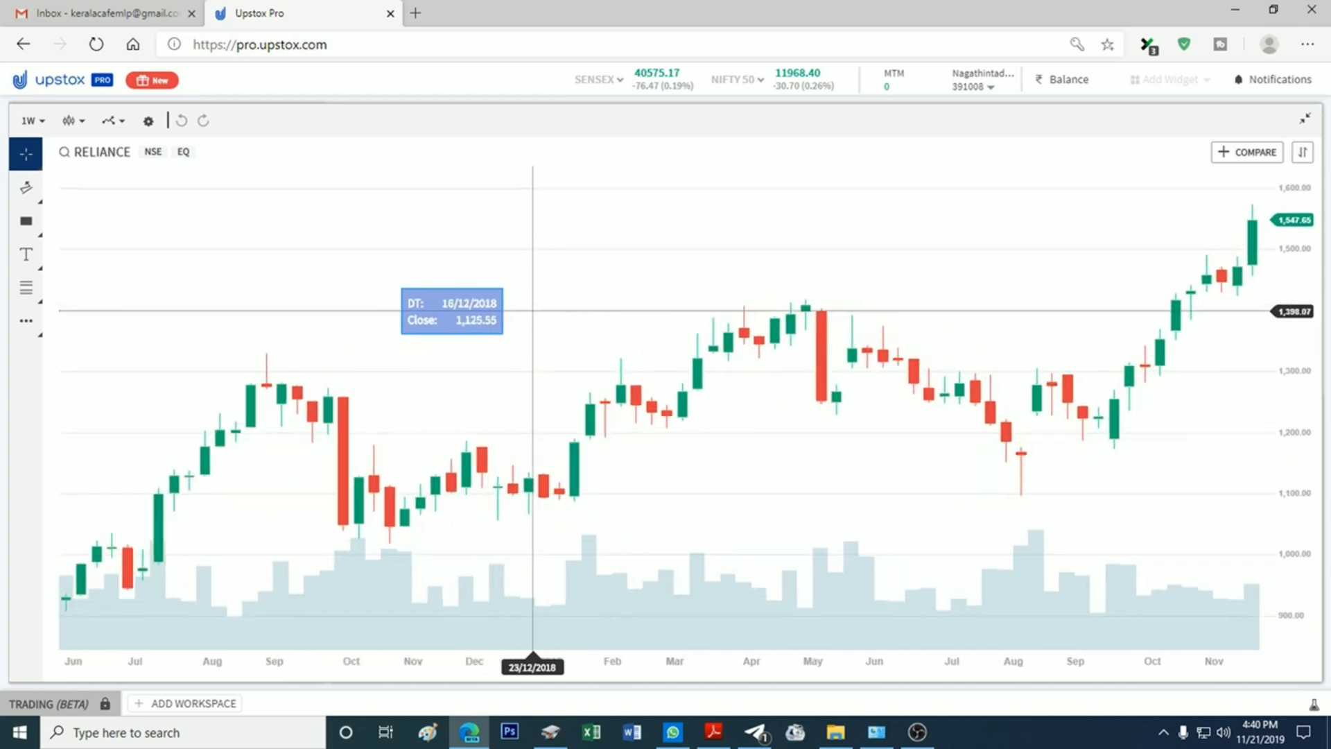
pyautogui.click(31, 121)
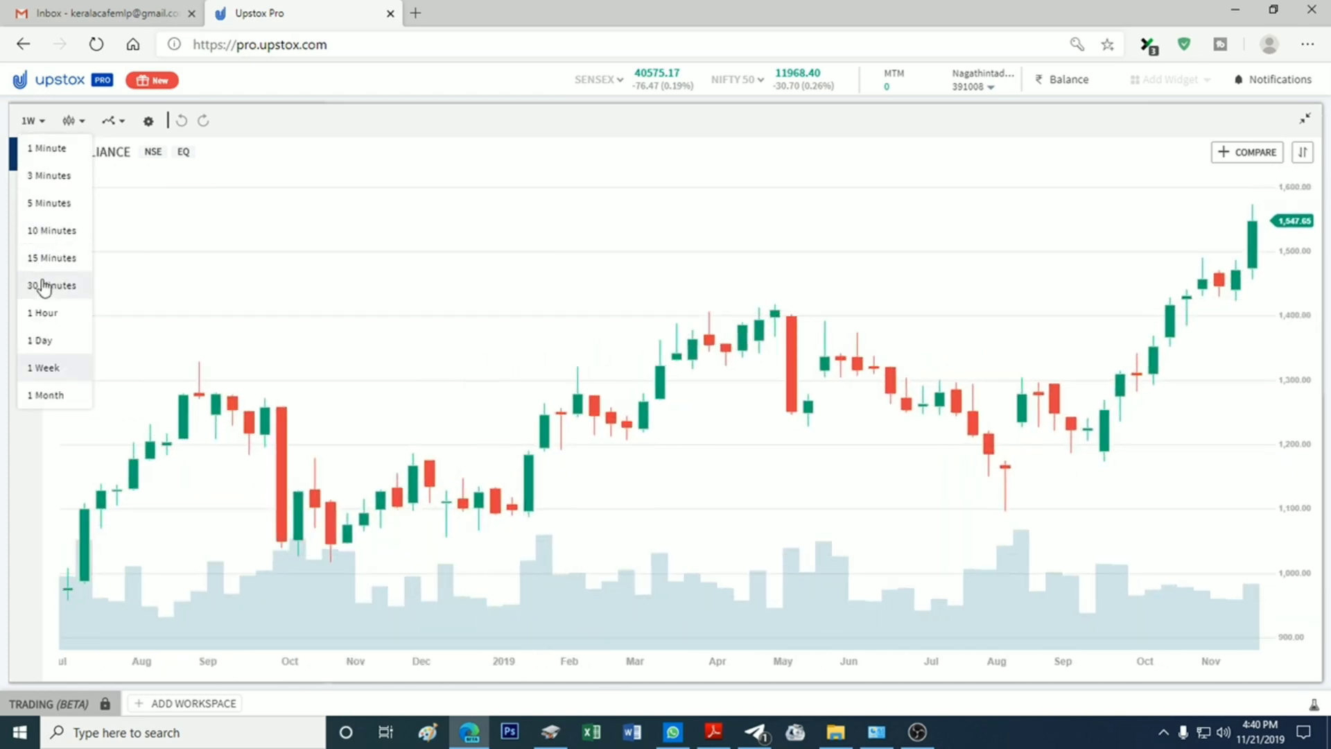
# Step: Try 1 Minute and 1 Month intervals on the RELIANCE chart, then settle on 1 Day candles
pyautogui.click(40, 149)
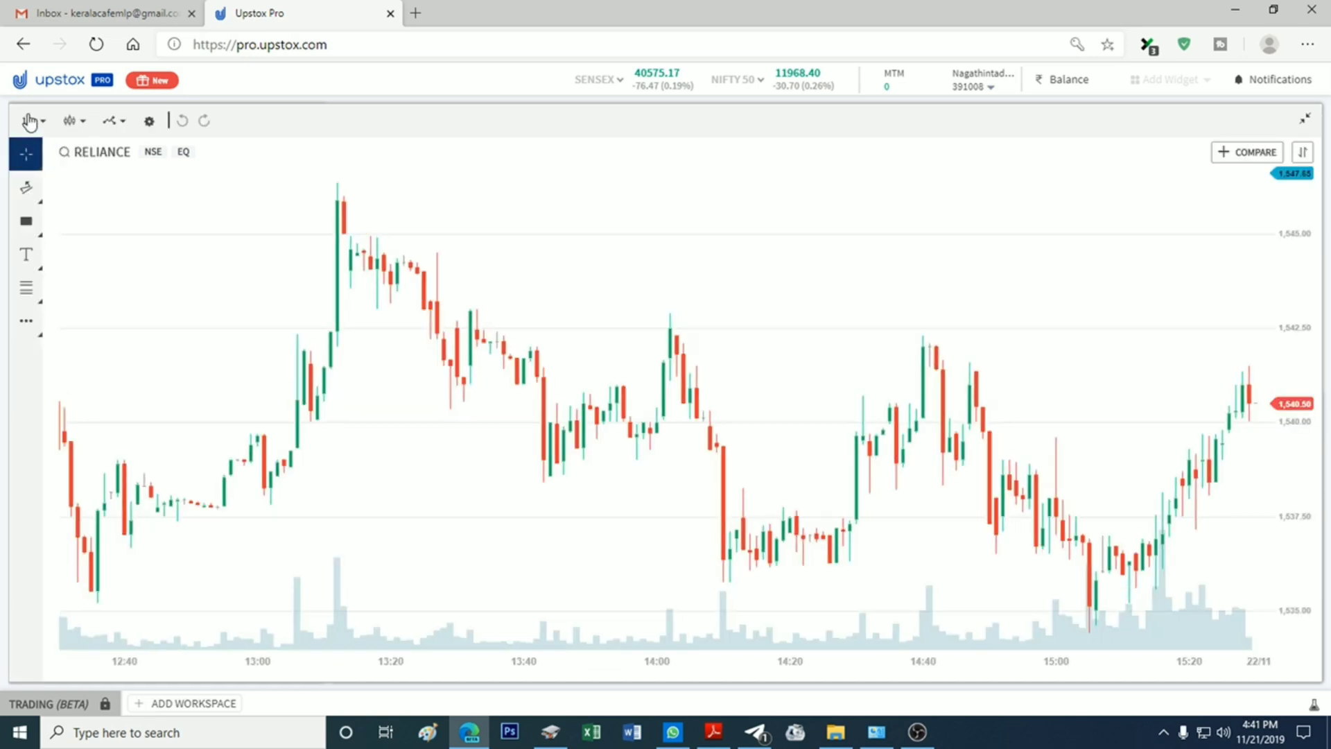
pyautogui.click(29, 121)
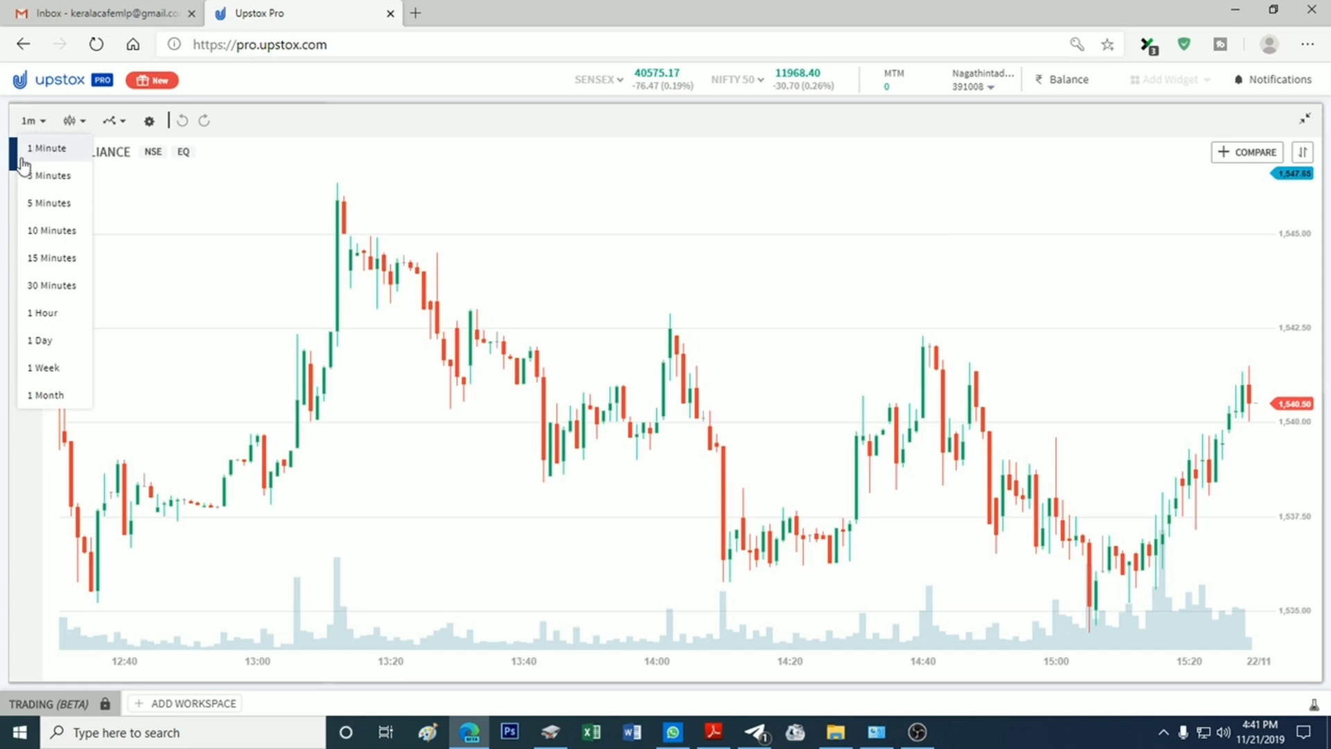
pyautogui.click(41, 396)
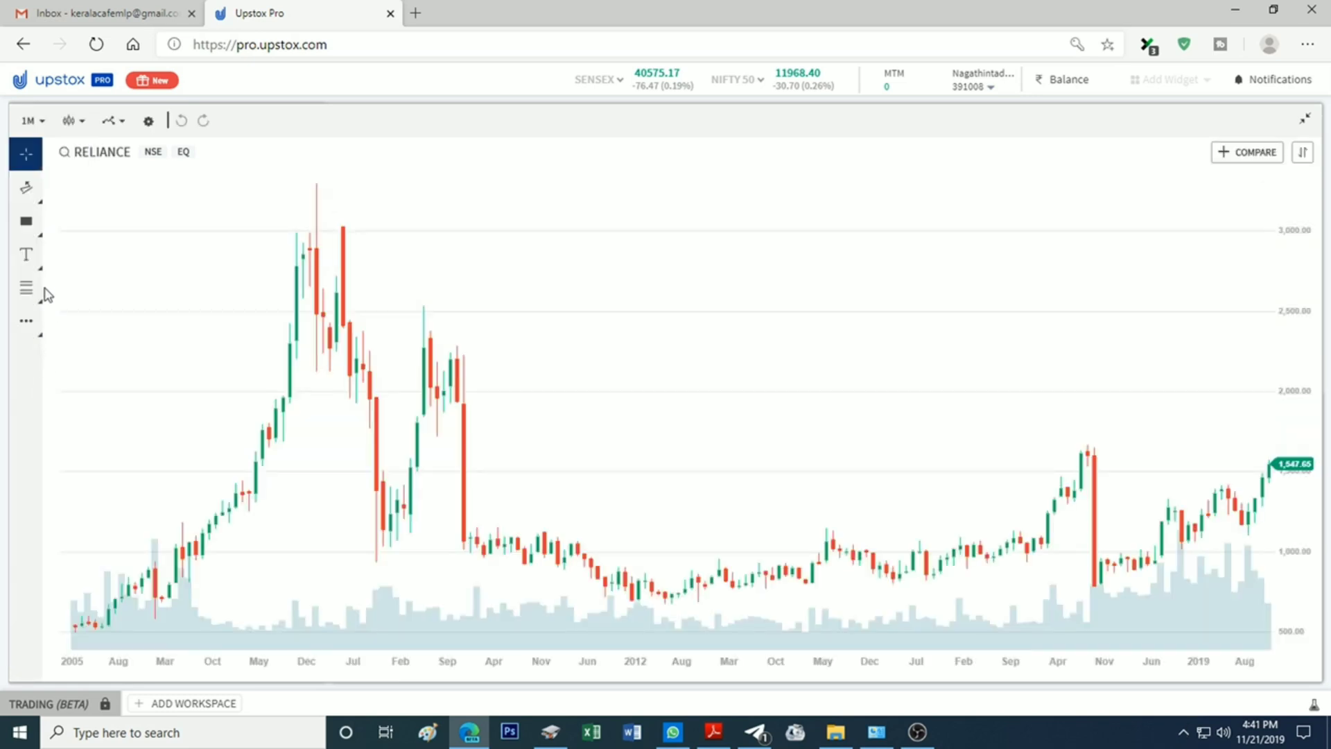
pyautogui.click(33, 121)
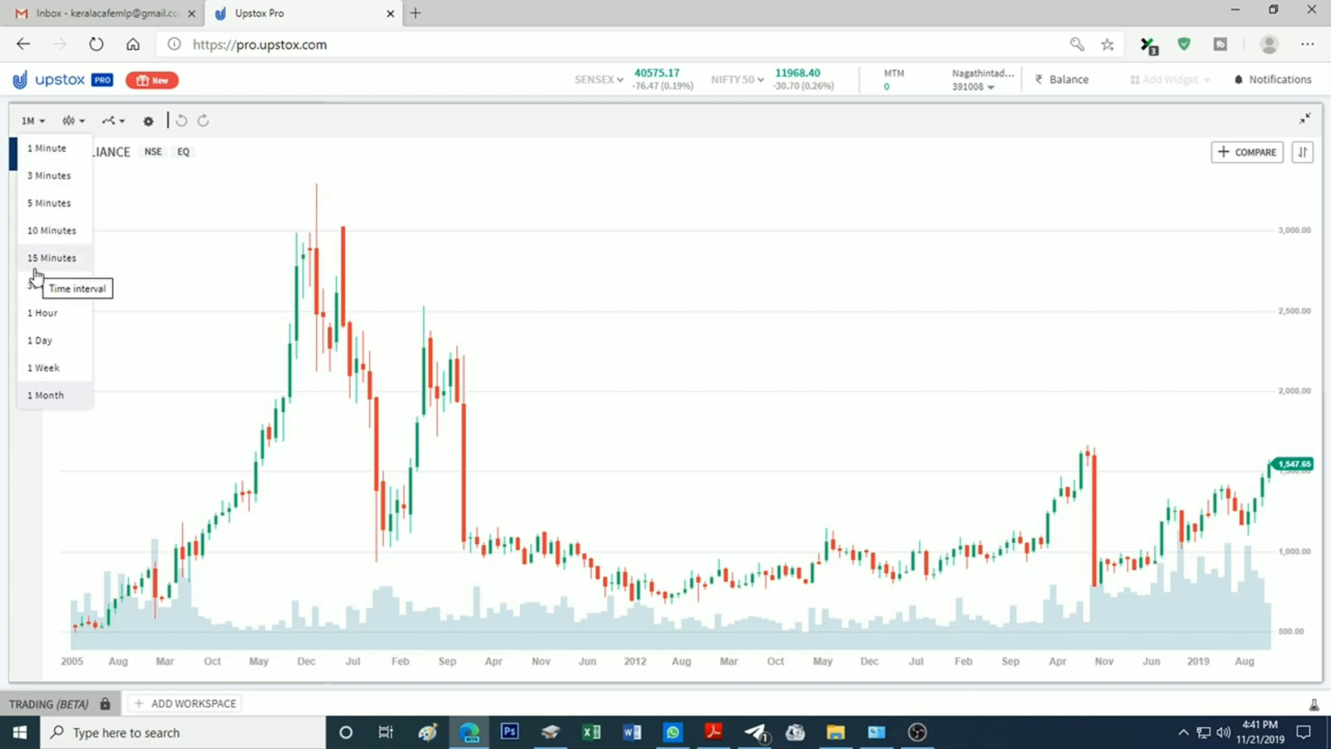
pyautogui.click(42, 340)
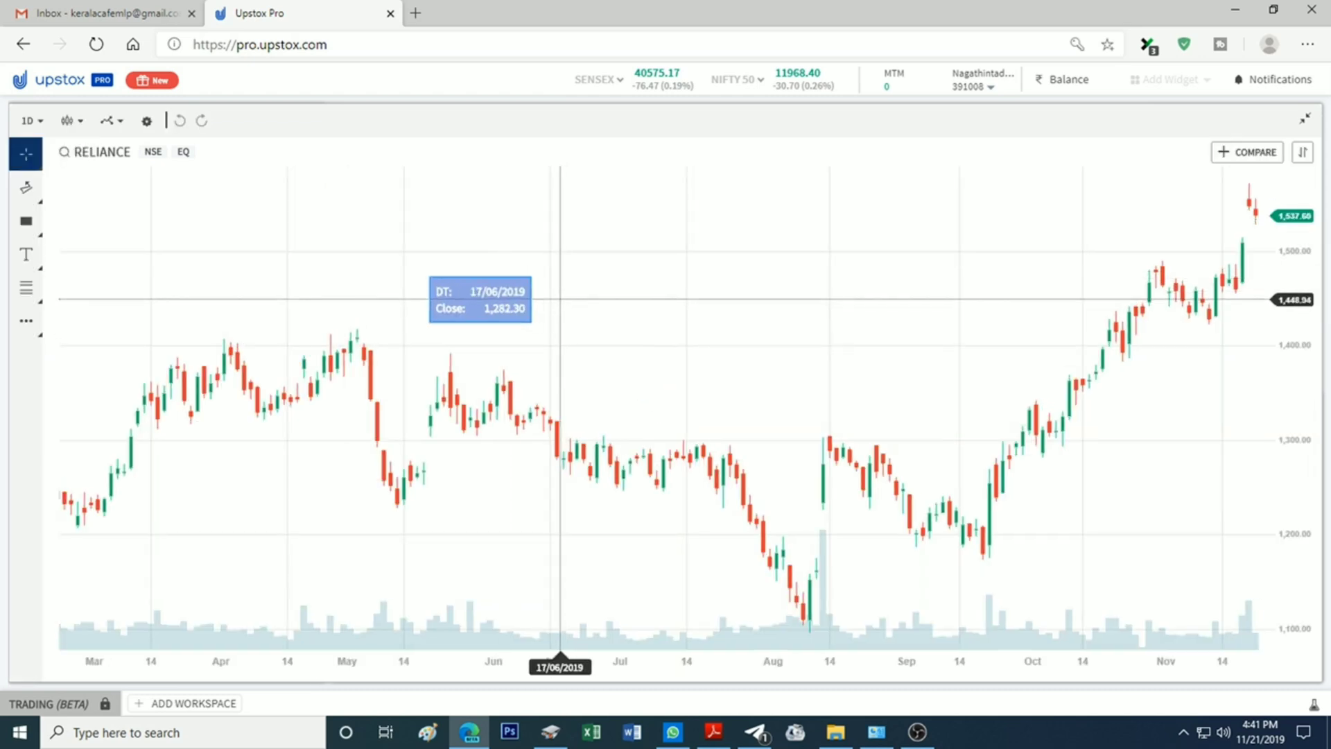
# Step: Switch the daily RELIANCE chart style to Line, then to OHLC Bar
pyautogui.click(70, 122)
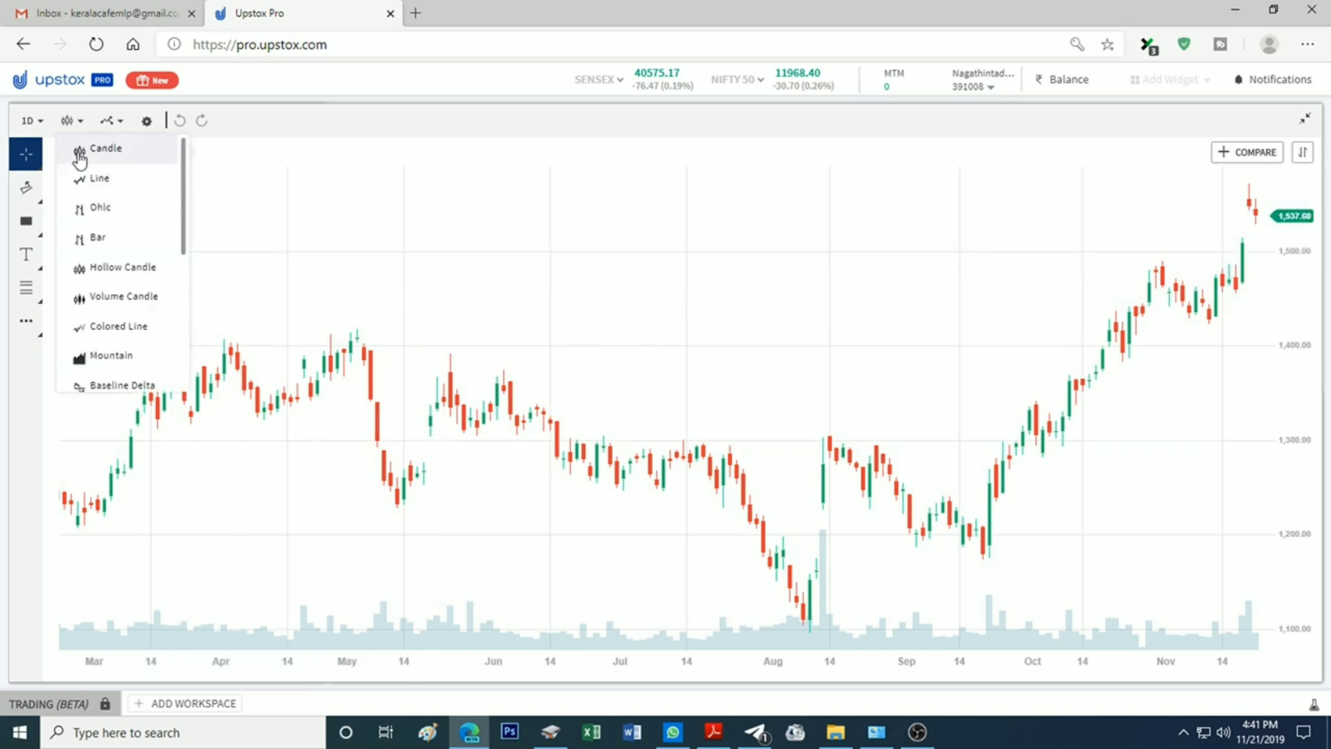
pyautogui.click(109, 189)
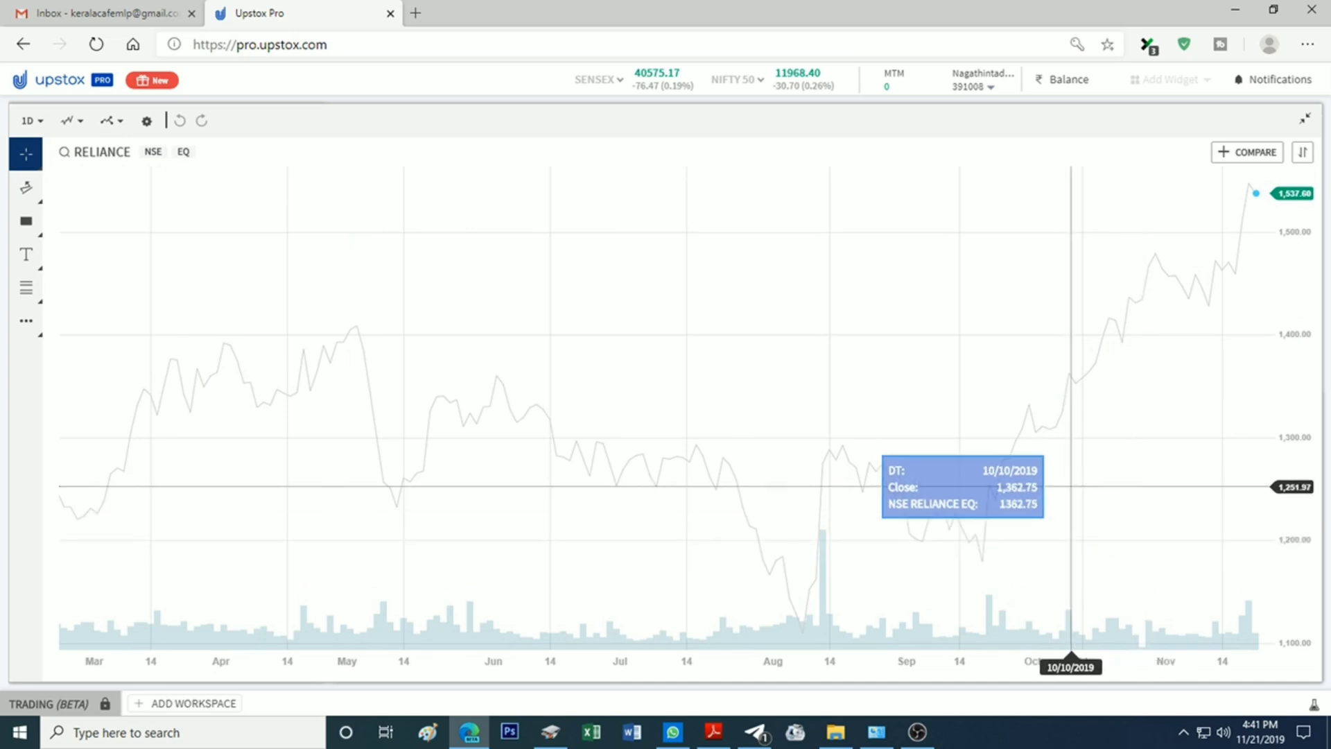
pyautogui.moveTo(850, 408); pyautogui.dragTo(709, 409)
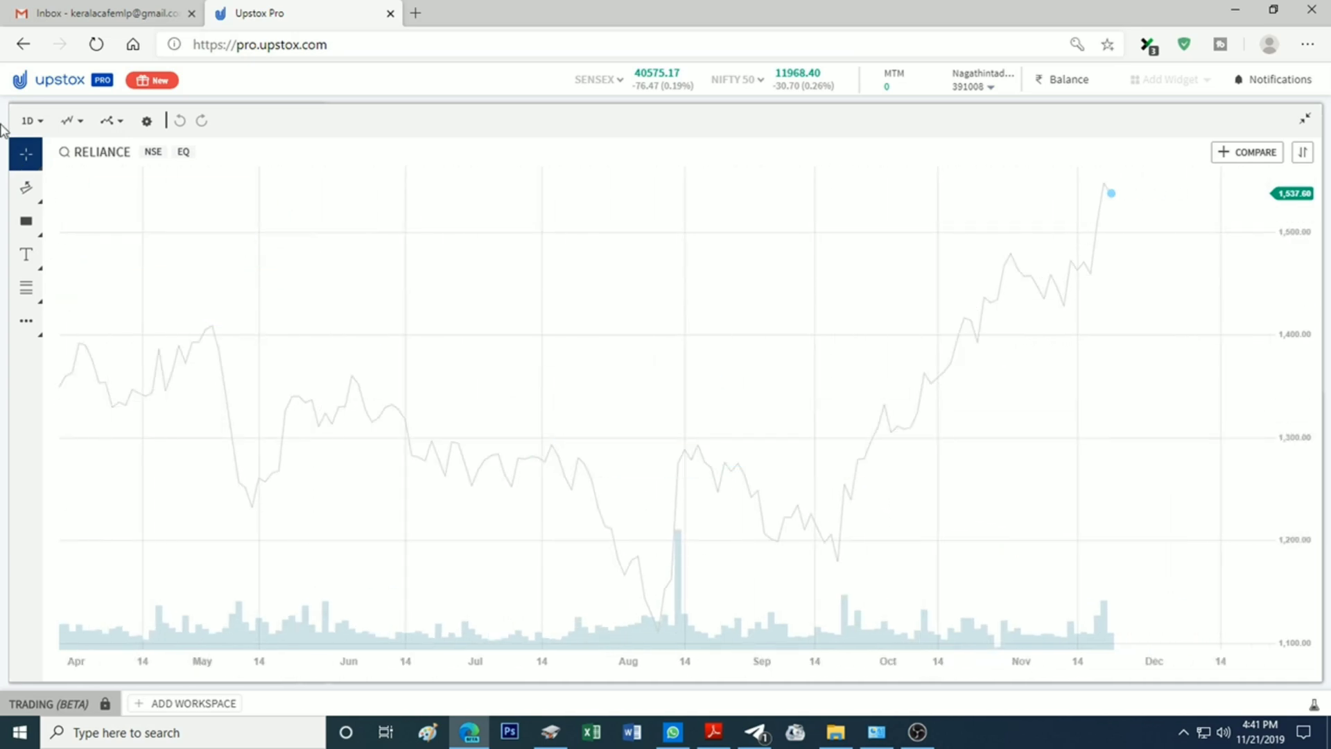
pyautogui.click(63, 124)
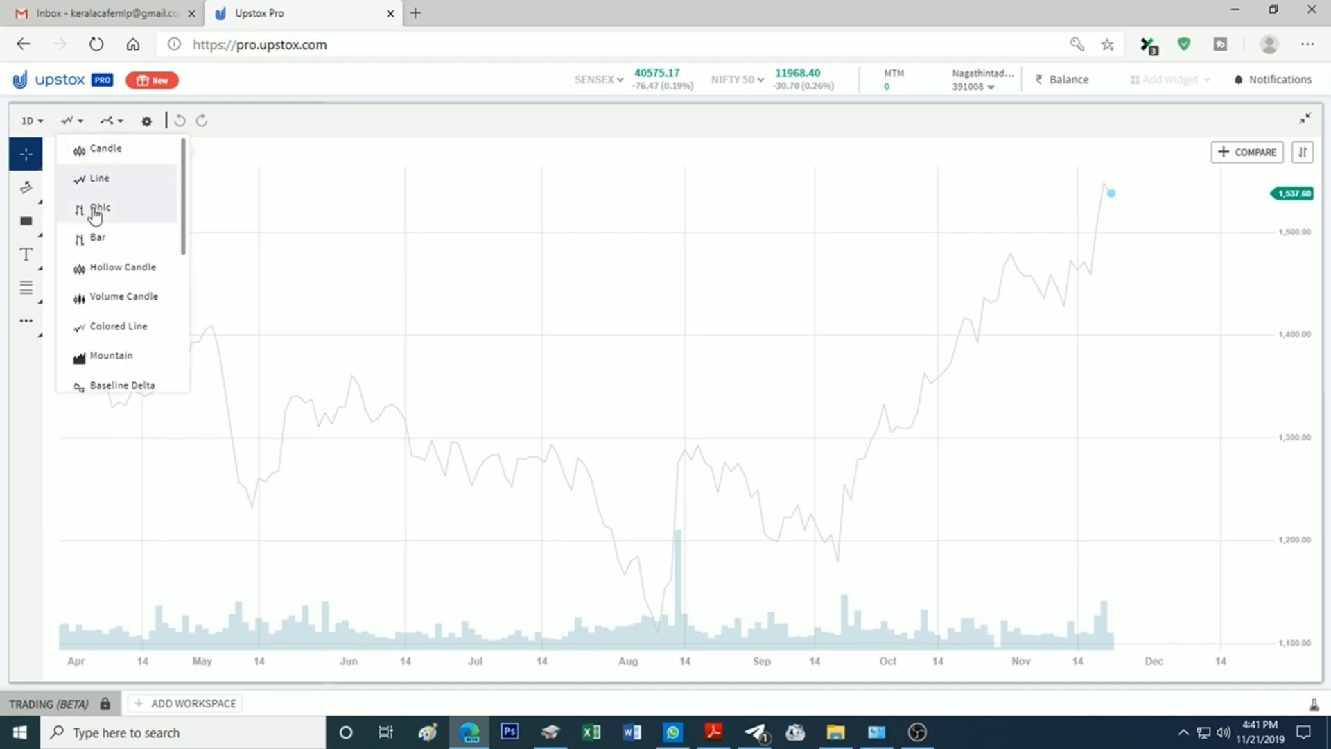
pyautogui.click(123, 251)
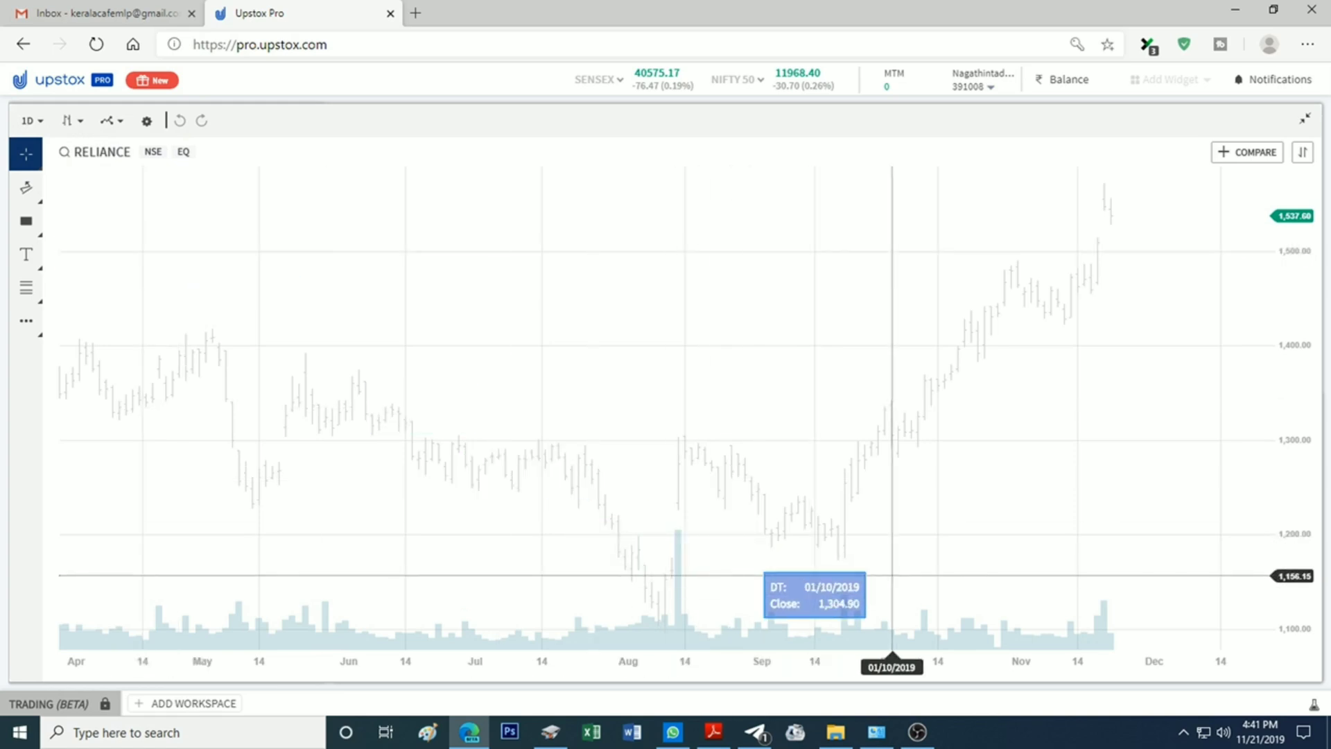
# Step: Change the RELIANCE chart from bars to Candle style
pyautogui.scroll(-6, 892, 575)
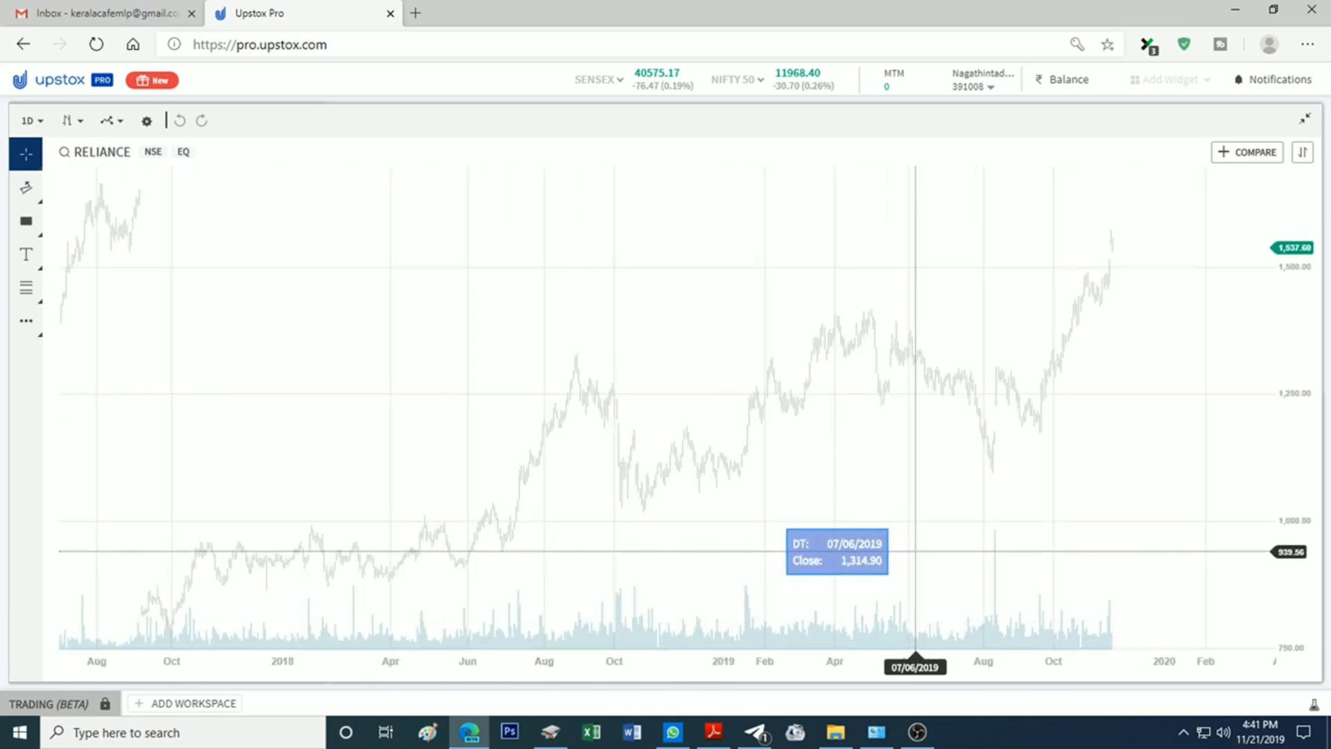
pyautogui.scroll(-6, 915, 551)
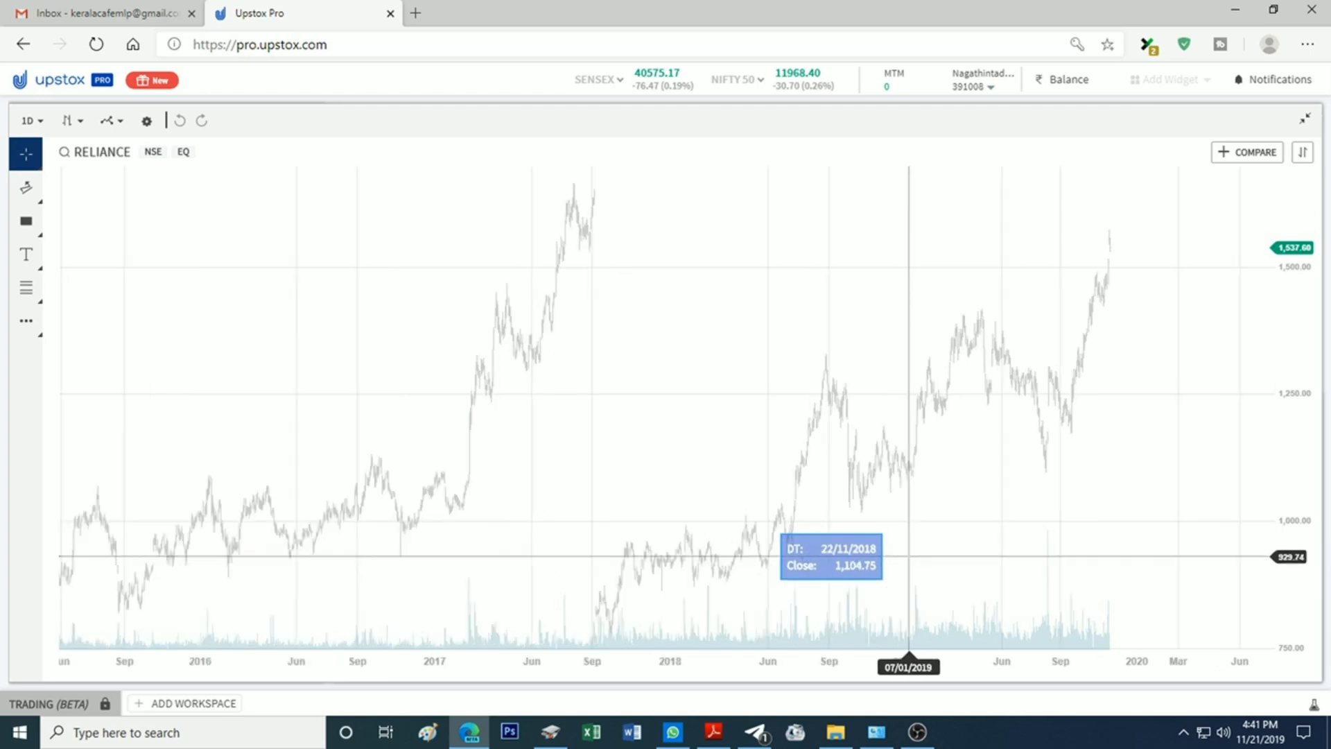
pyautogui.scroll(8, 901, 558)
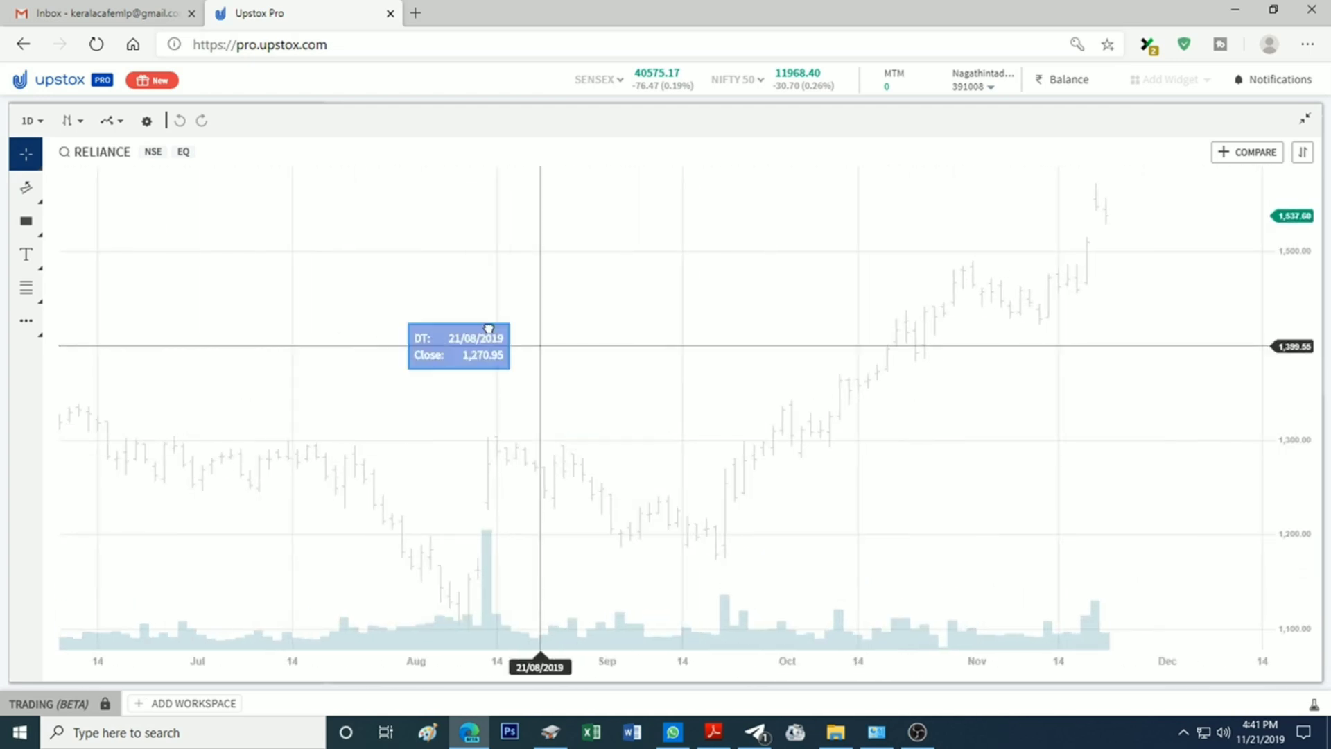
pyautogui.click(68, 123)
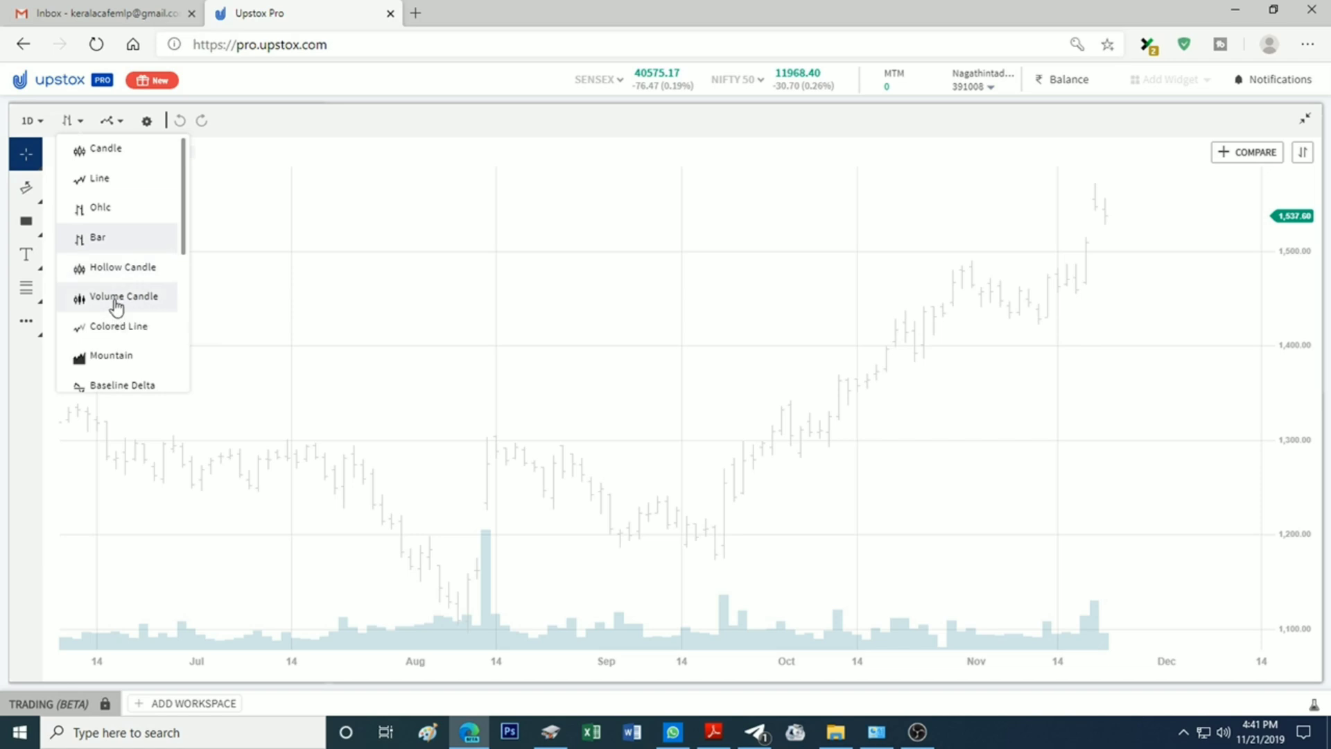
pyautogui.click(106, 152)
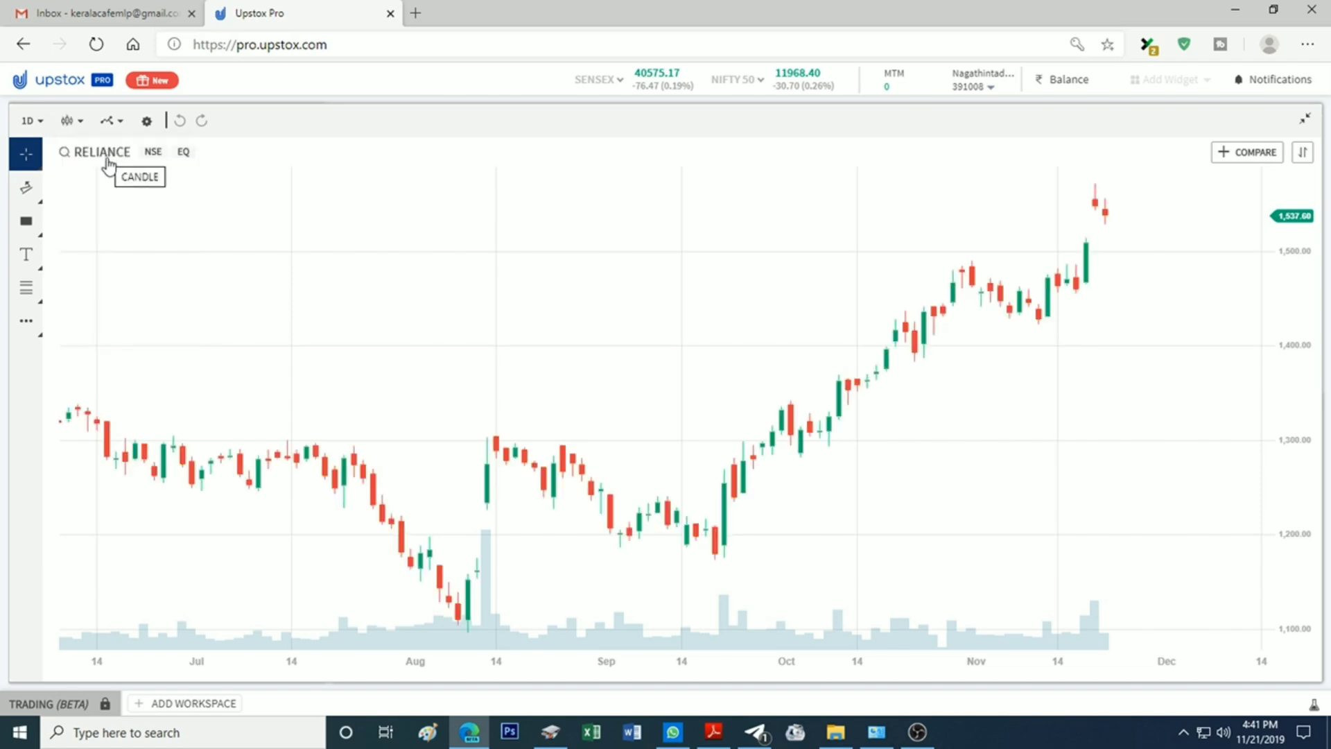
# Step: Try the Volume Candle style, panning from mid-July through late November
pyautogui.click(80, 124)
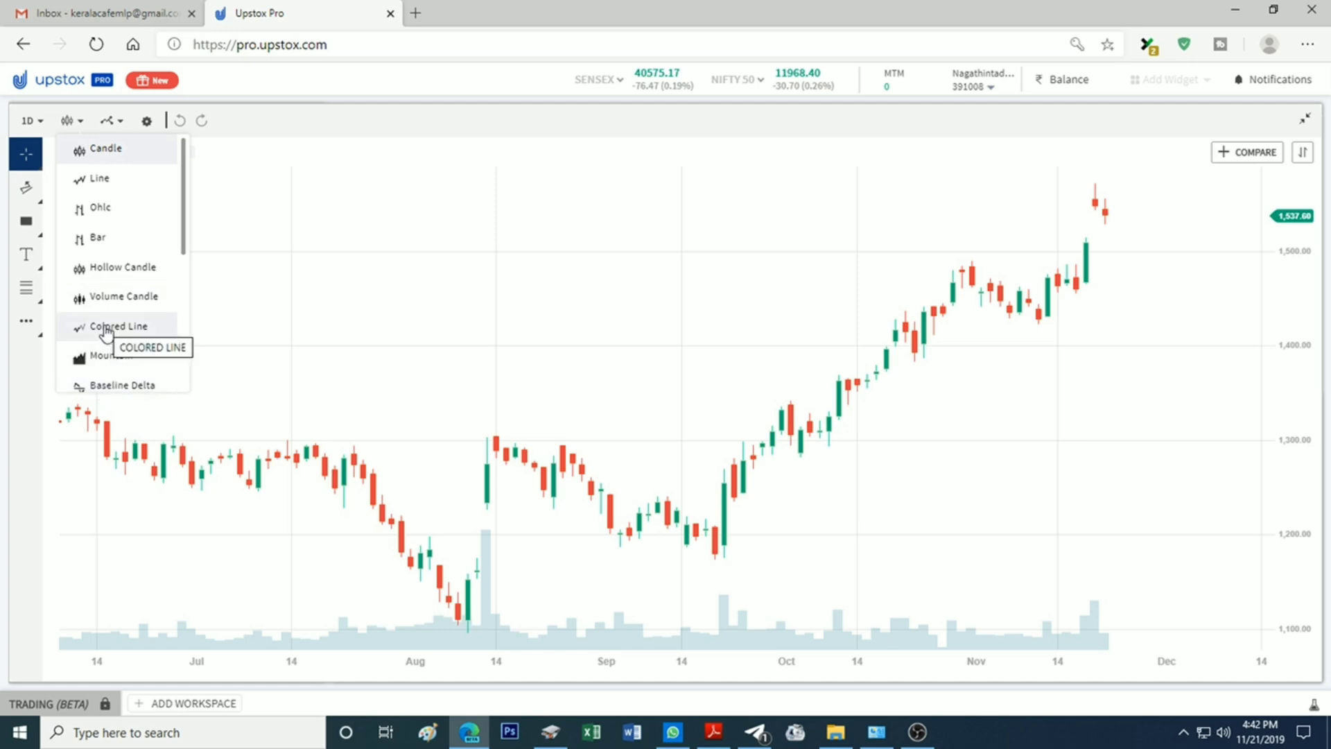
pyautogui.click(103, 300)
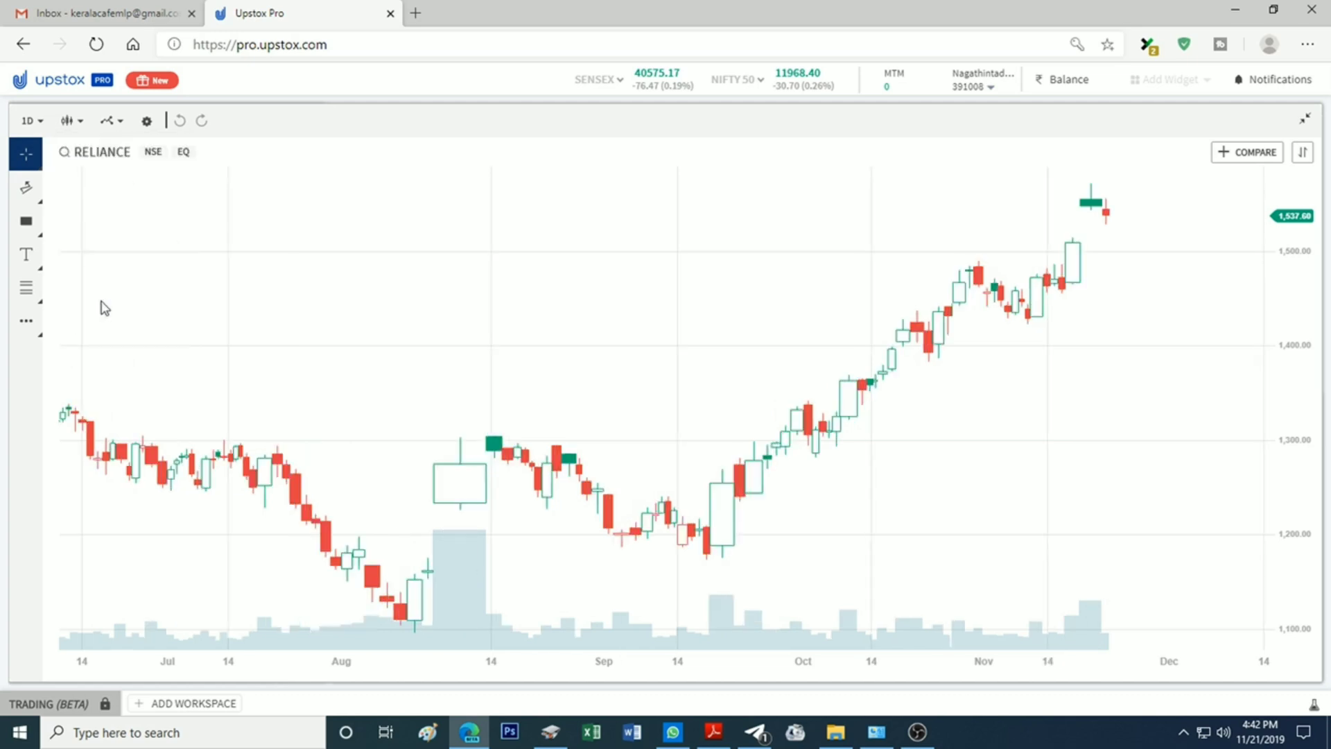
pyautogui.scroll(-3, 668, 600)
pyautogui.scroll(-2, 668, 600)
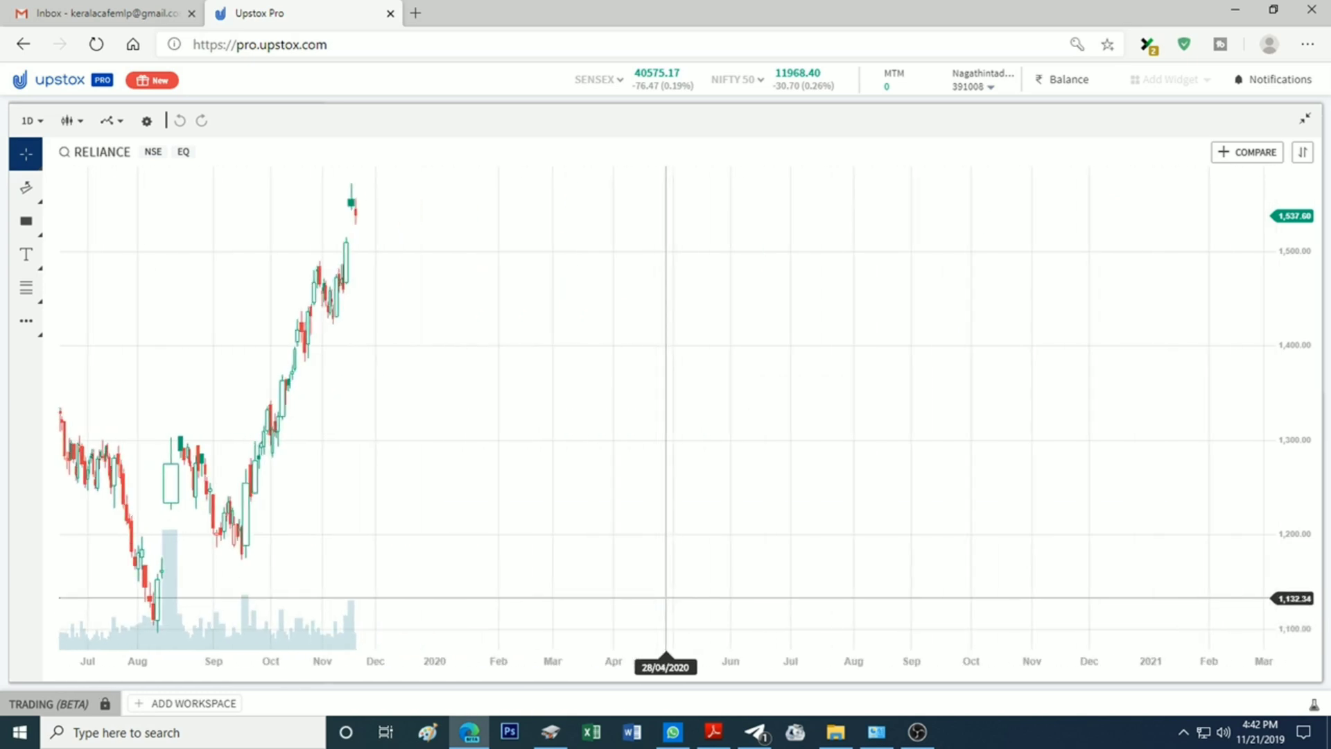
pyautogui.scroll(5, 564, 532)
pyautogui.scroll(4, 567, 534)
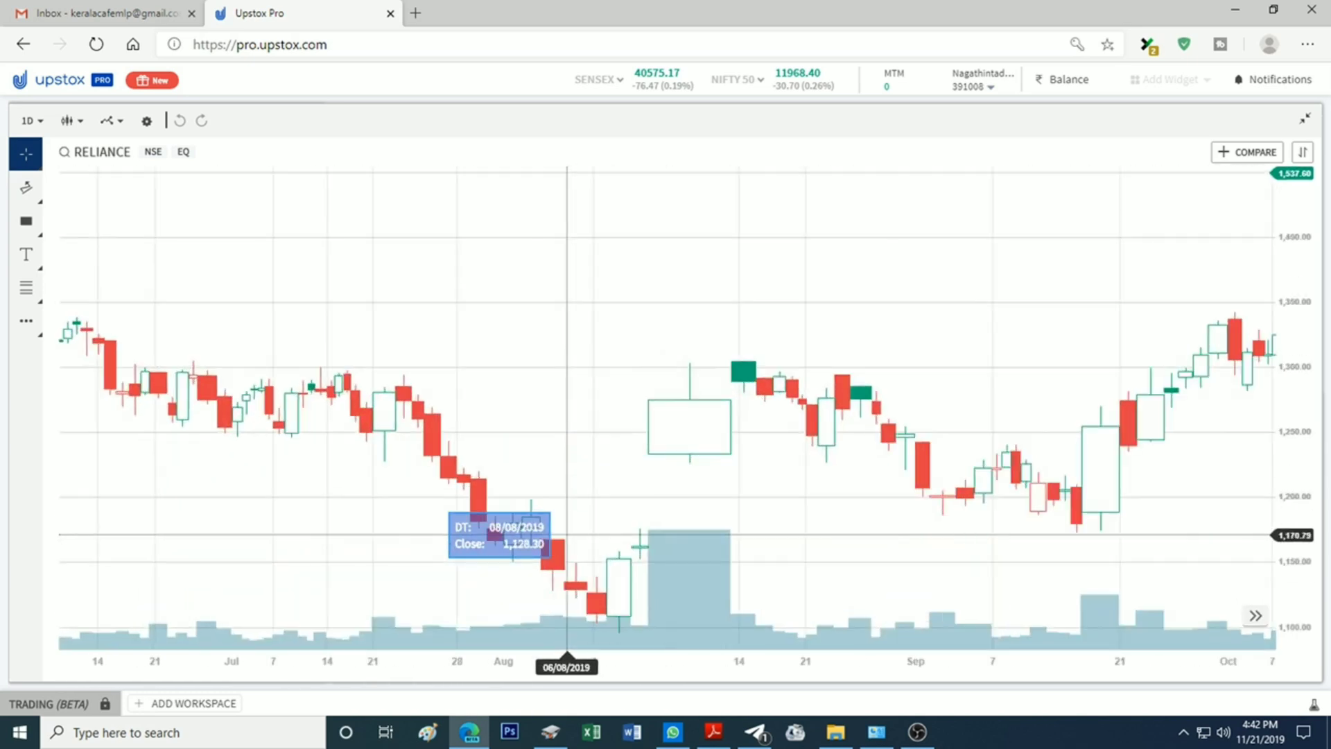
pyautogui.moveTo(728, 392); pyautogui.dragTo(440, 425)
pyautogui.moveTo(867, 430); pyautogui.dragTo(451, 443)
pyautogui.moveTo(783, 463); pyautogui.dragTo(496, 469)
pyautogui.moveTo(1262, 472); pyautogui.dragTo(722, 475)
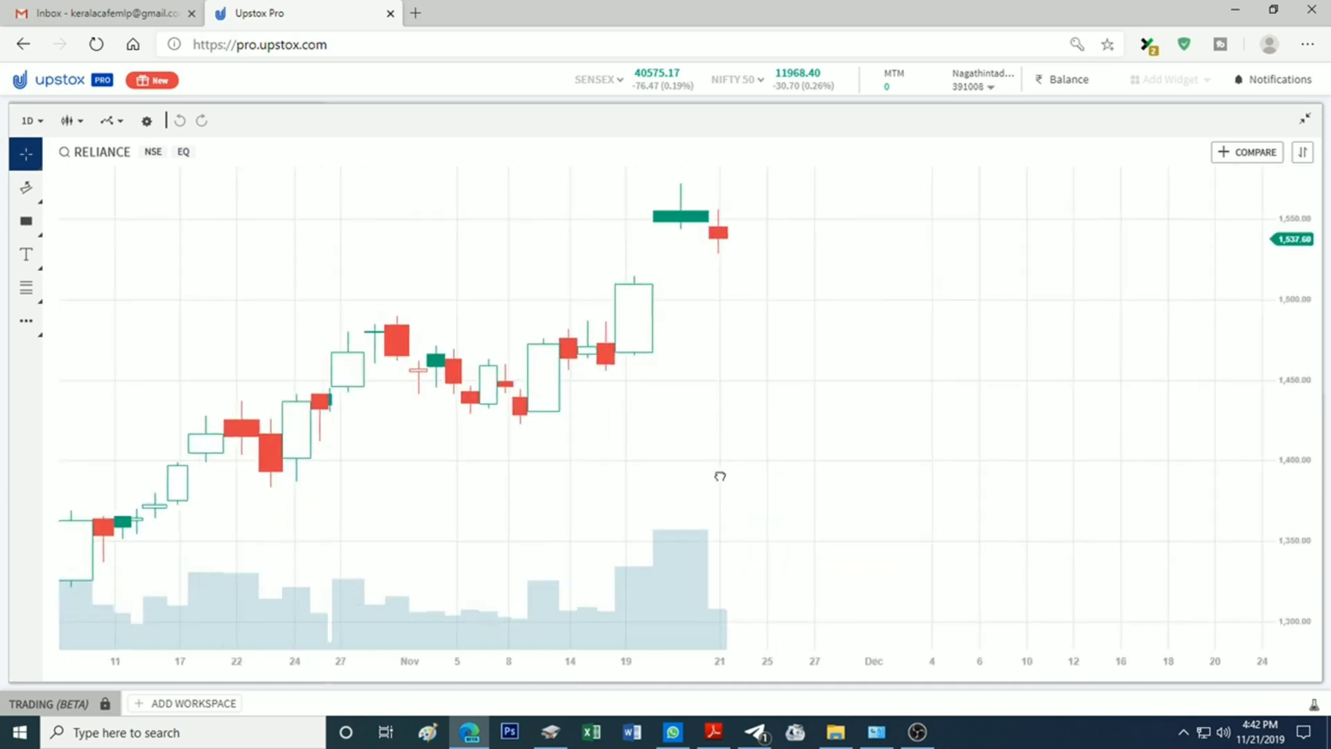
# Step: Return the chart to plain filled candlesticks and bring up the indicators list
pyautogui.click(69, 120)
pyautogui.click(88, 159)
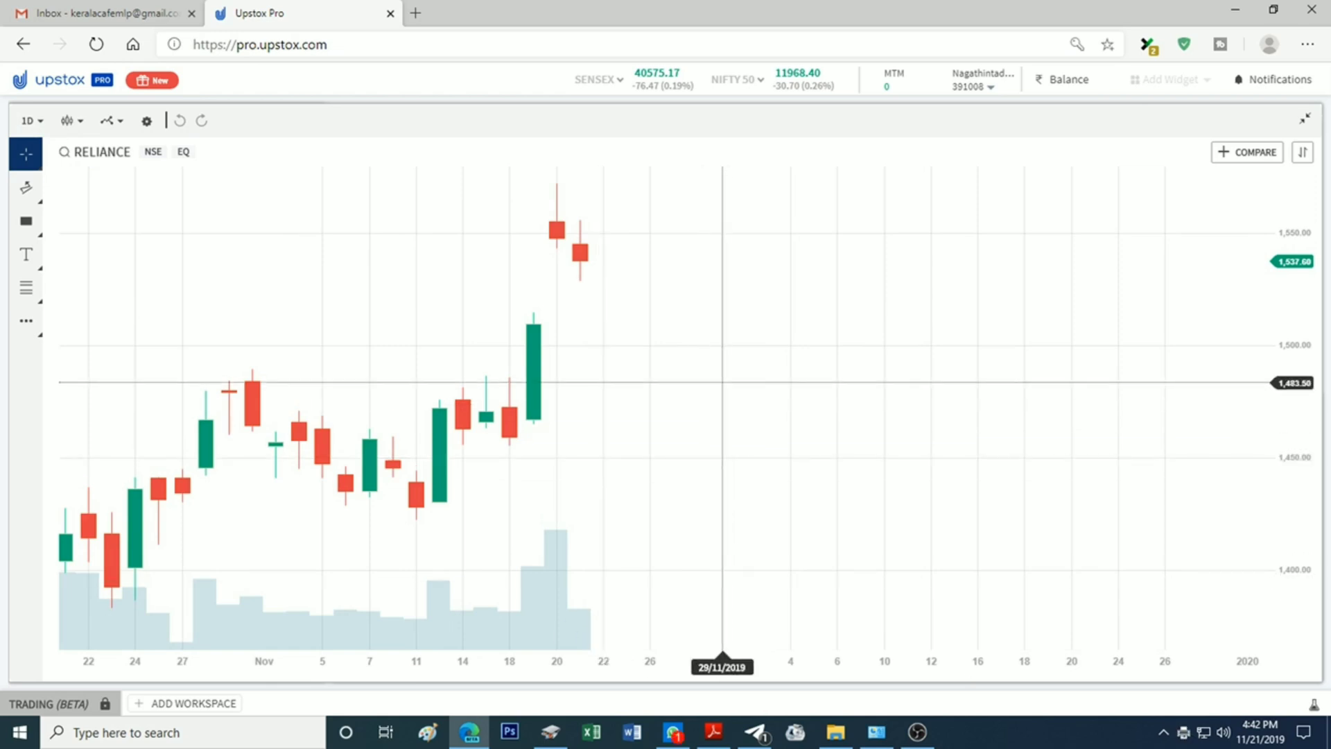
pyautogui.click(111, 122)
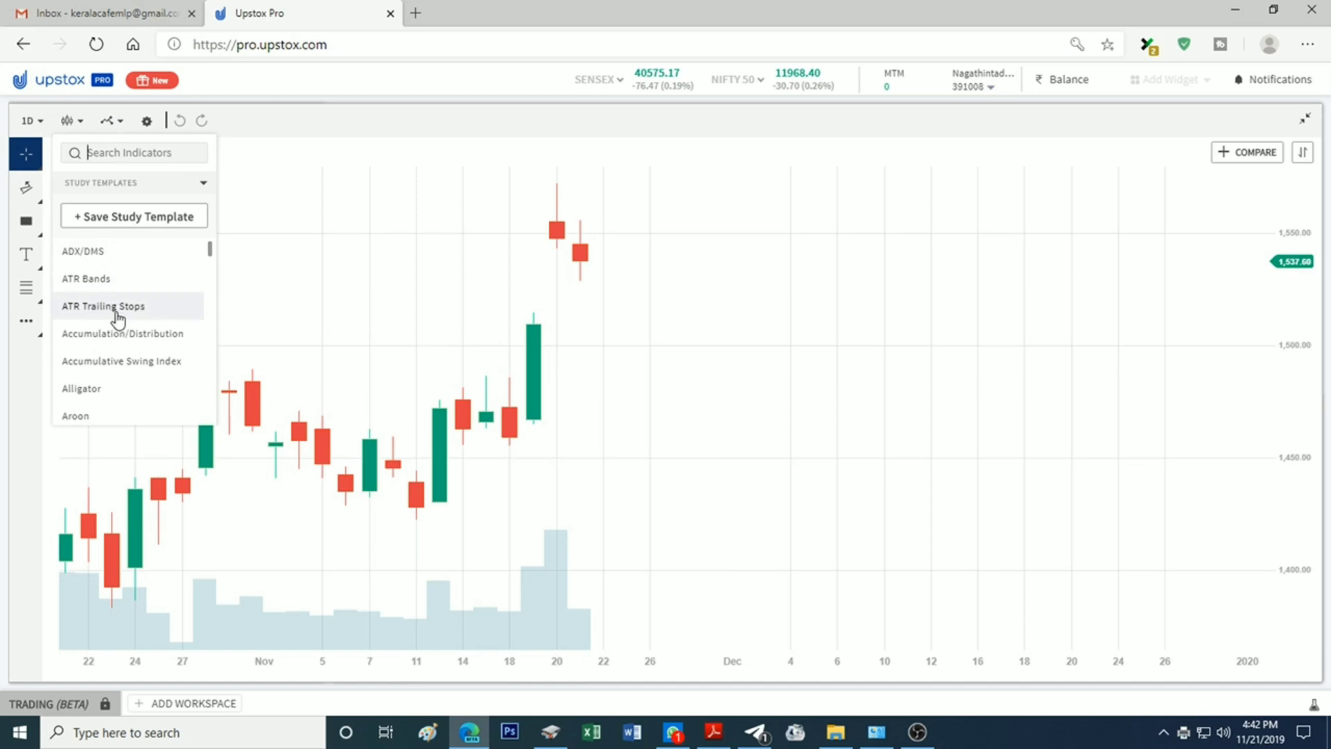
# Step: Add Bollinger Bands (Close, 20, 2) to the RELIANCE chart
pyautogui.scroll(-4, 92, 403)
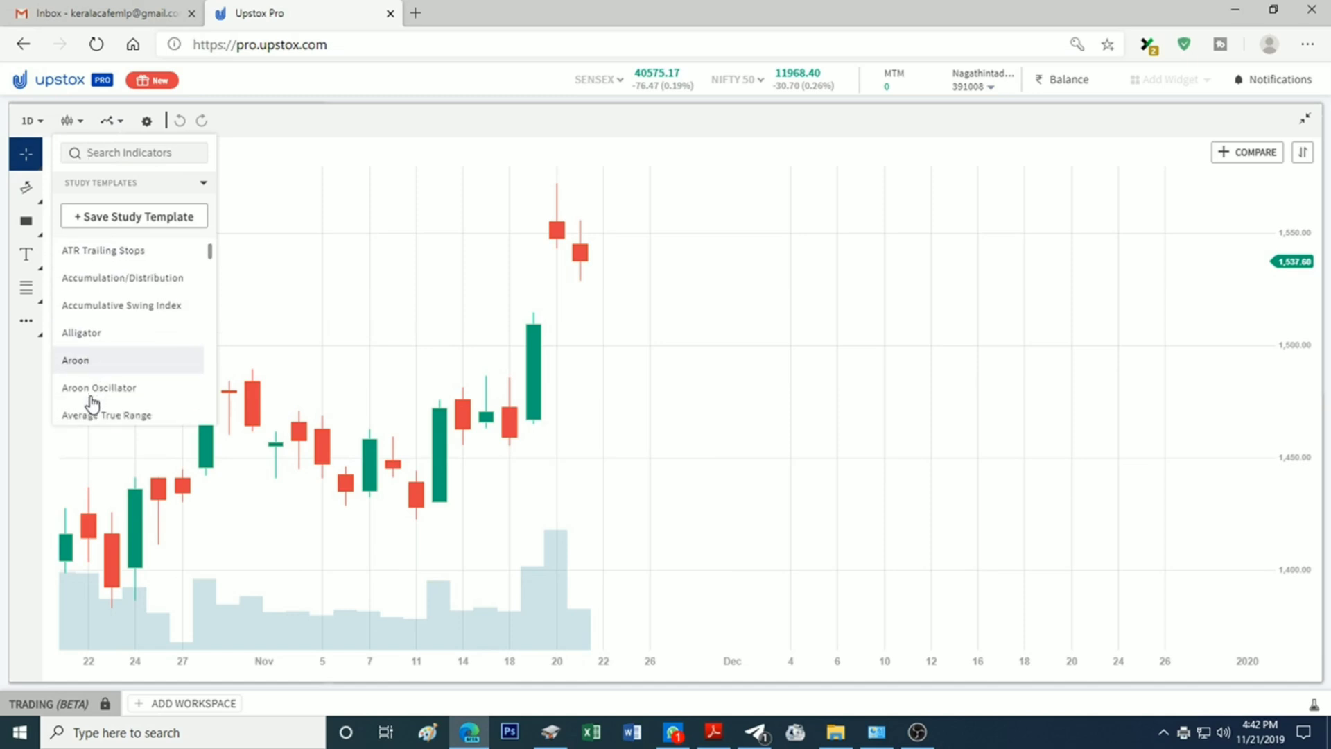
pyautogui.scroll(-1, 92, 403)
pyautogui.scroll(-2, 97, 389)
pyautogui.scroll(-1, 100, 381)
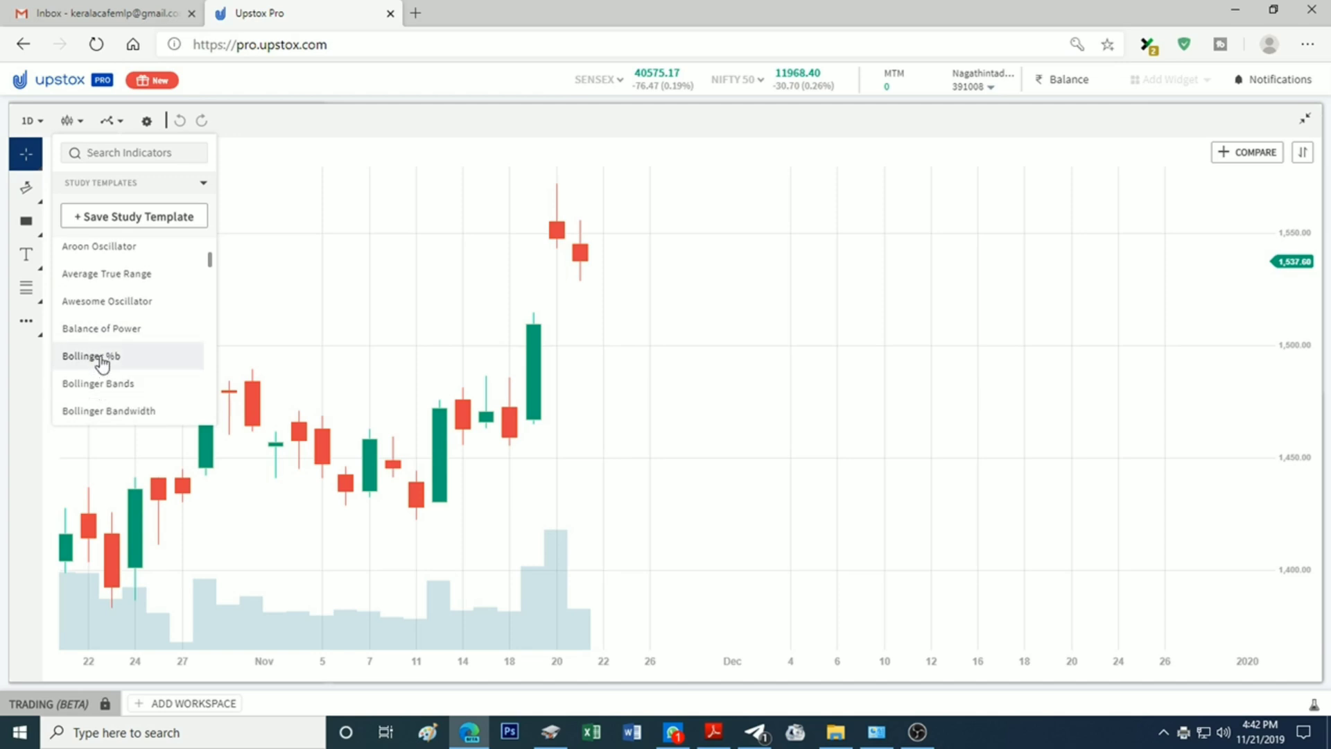
pyautogui.click(106, 390)
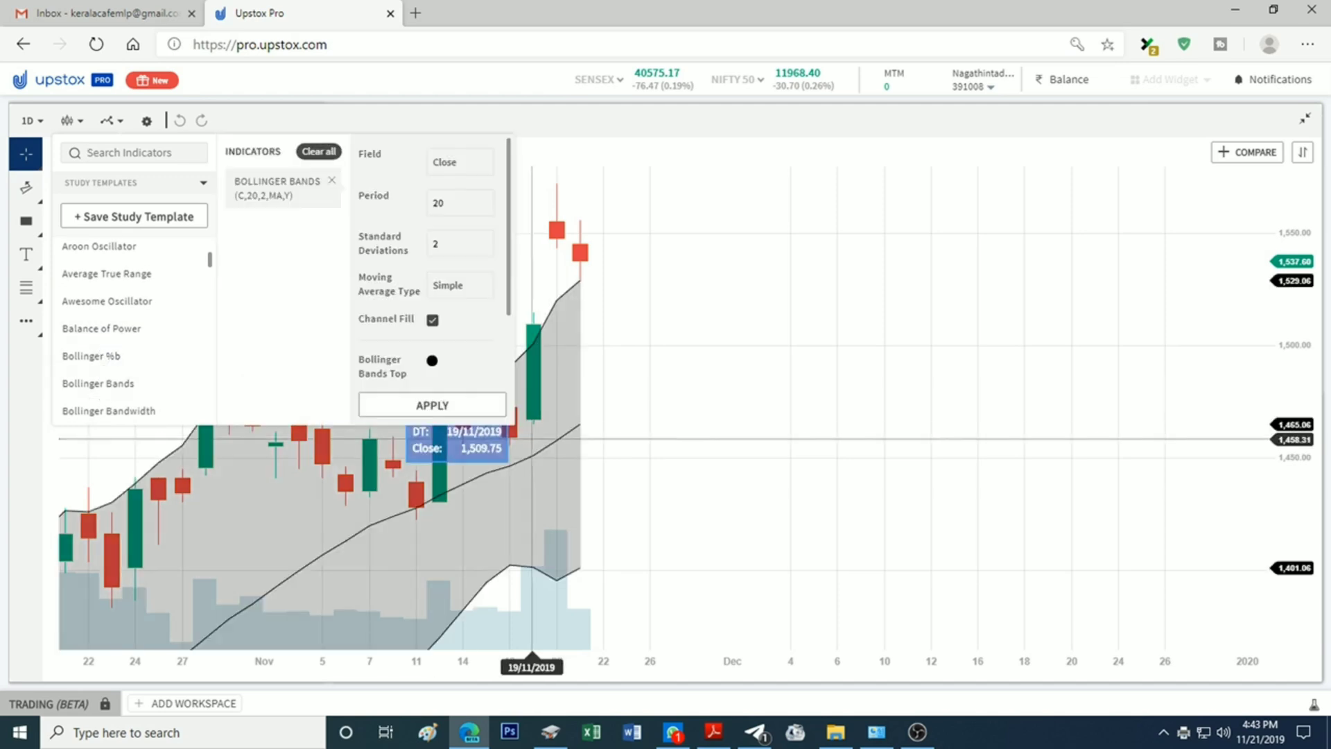
pyautogui.scroll(5, 778, 333)
pyautogui.scroll(-5, 841, 333)
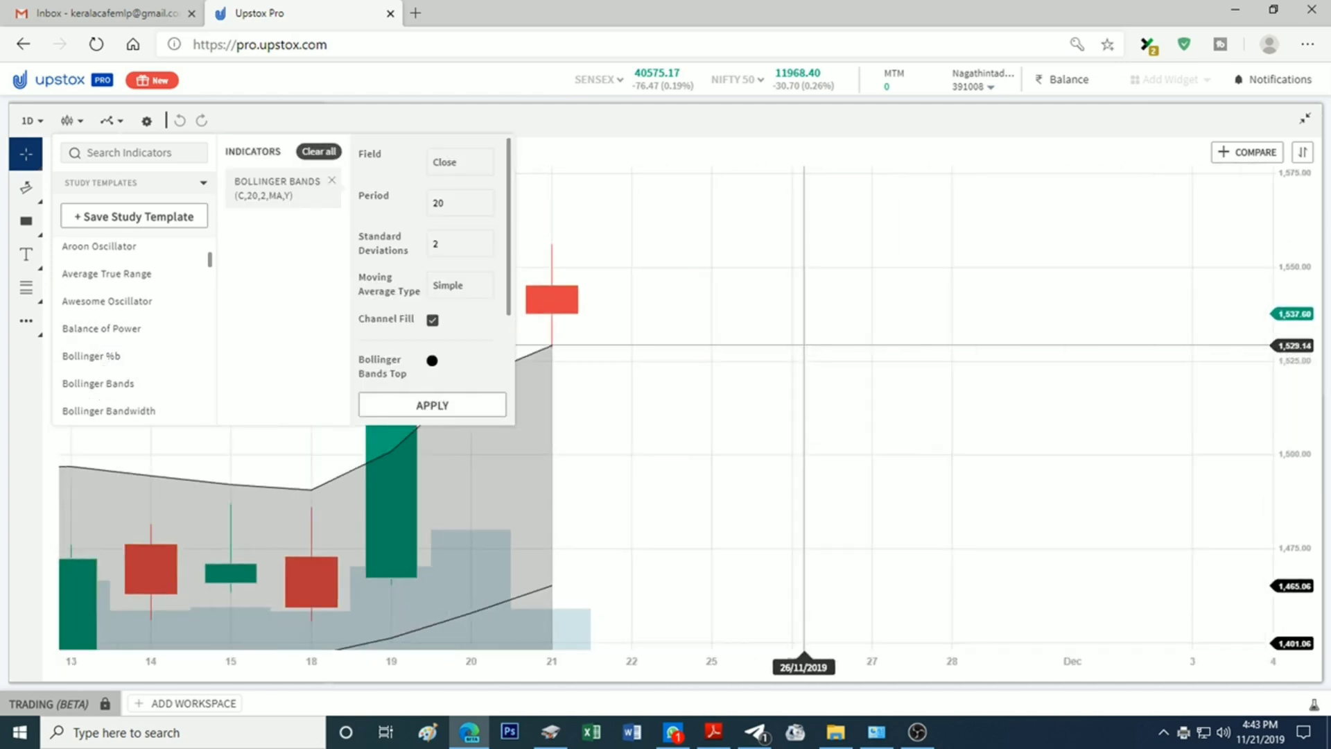
pyautogui.scroll(-4, 819, 353)
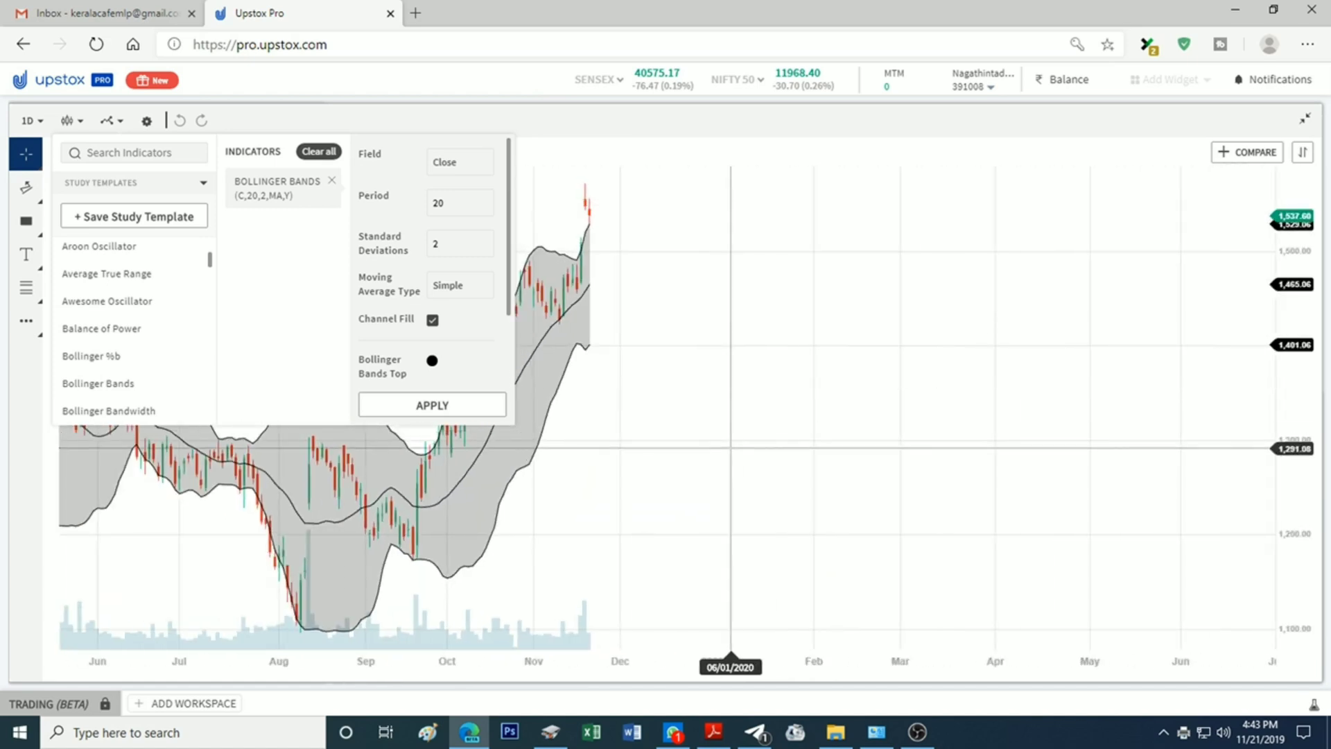
pyautogui.click(634, 444)
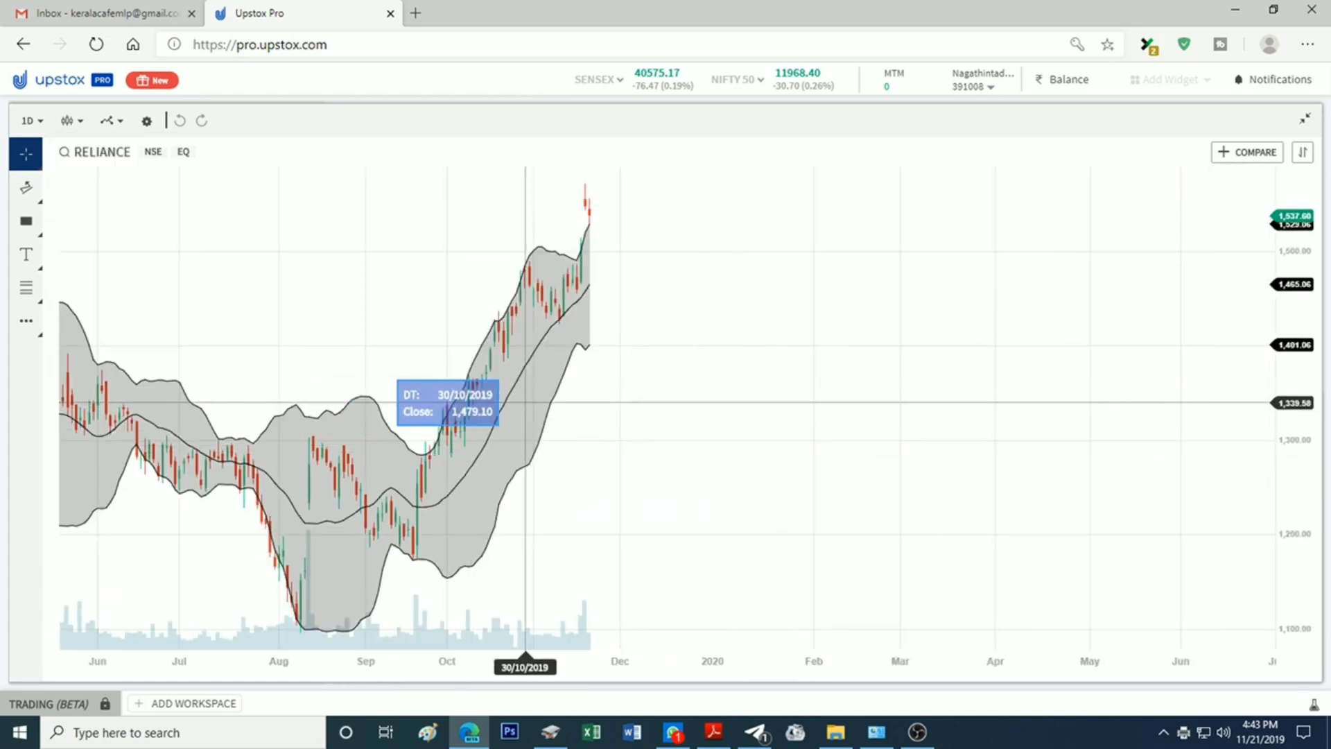
# Step: Confirm the Bollinger Bands moving average type stays Simple
pyautogui.click(106, 122)
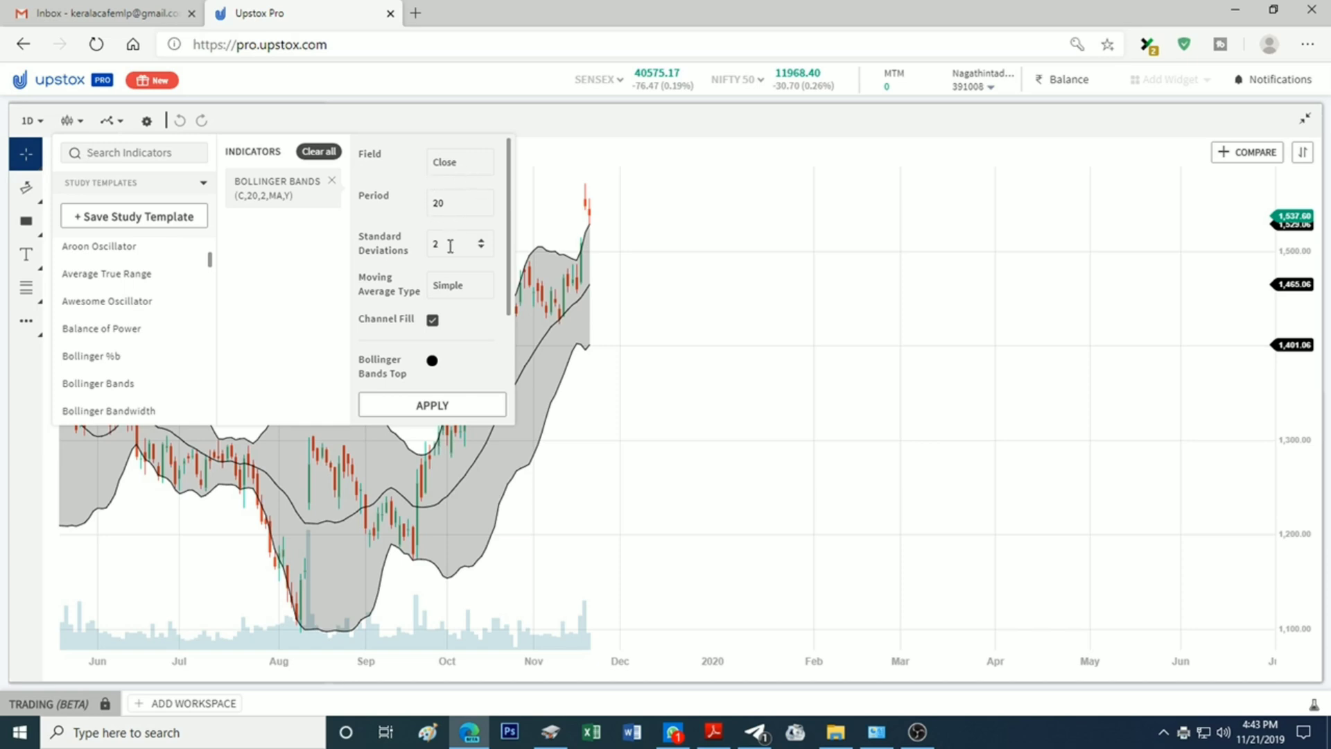
pyautogui.click(456, 292)
pyautogui.click(456, 292)
# Step: Remove the Bollinger Bands indicator from the chart
pyautogui.click(334, 183)
pyautogui.scroll(-2, 91, 333)
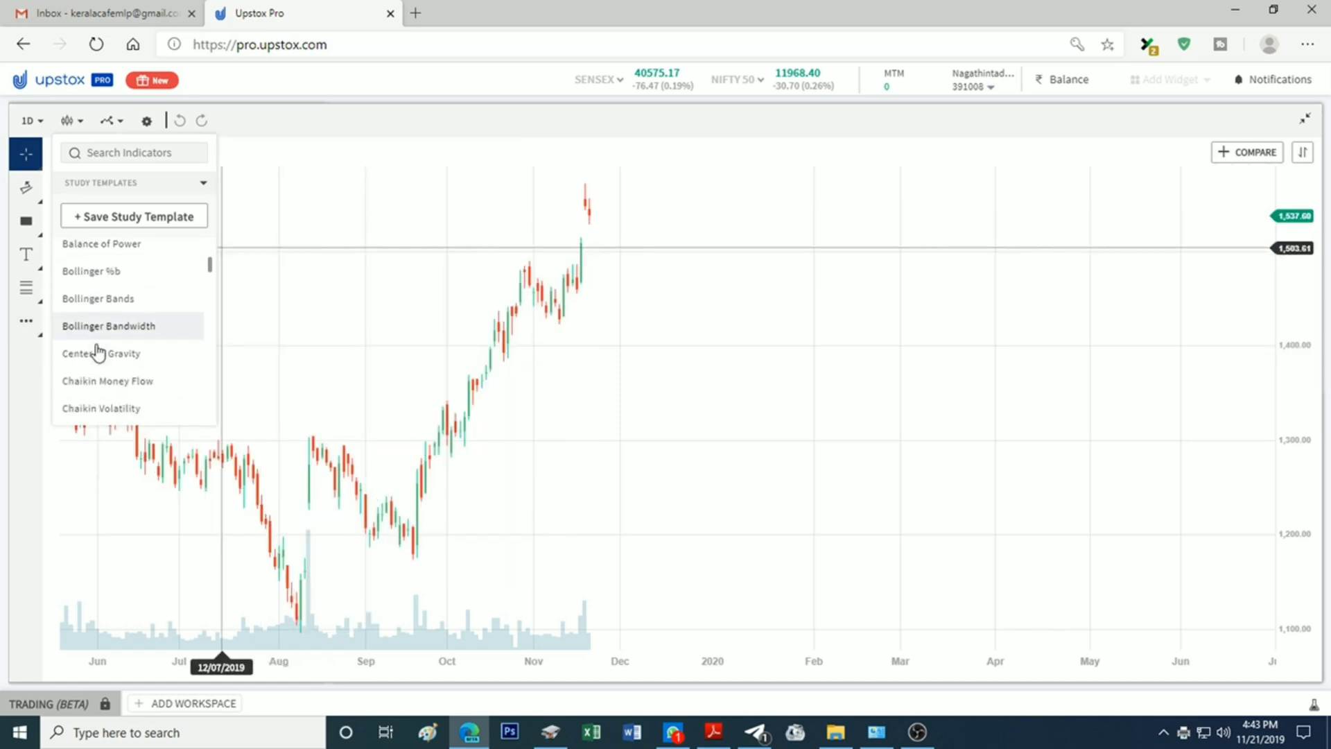
pyautogui.scroll(-4, 98, 350)
pyautogui.click(99, 185)
# Step: Search the indicator list for 'rsi' and apply RSI with period 14
pyautogui.click(109, 154)
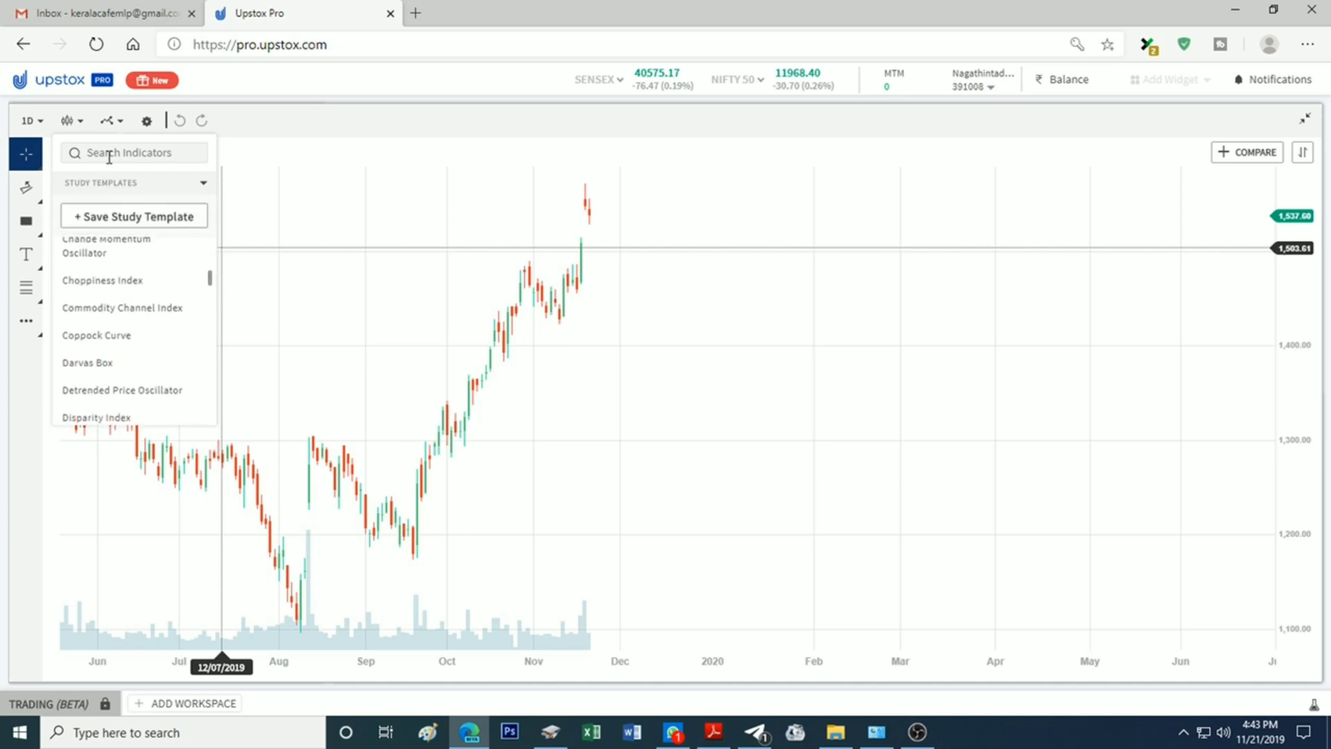
pyautogui.write('rsi')
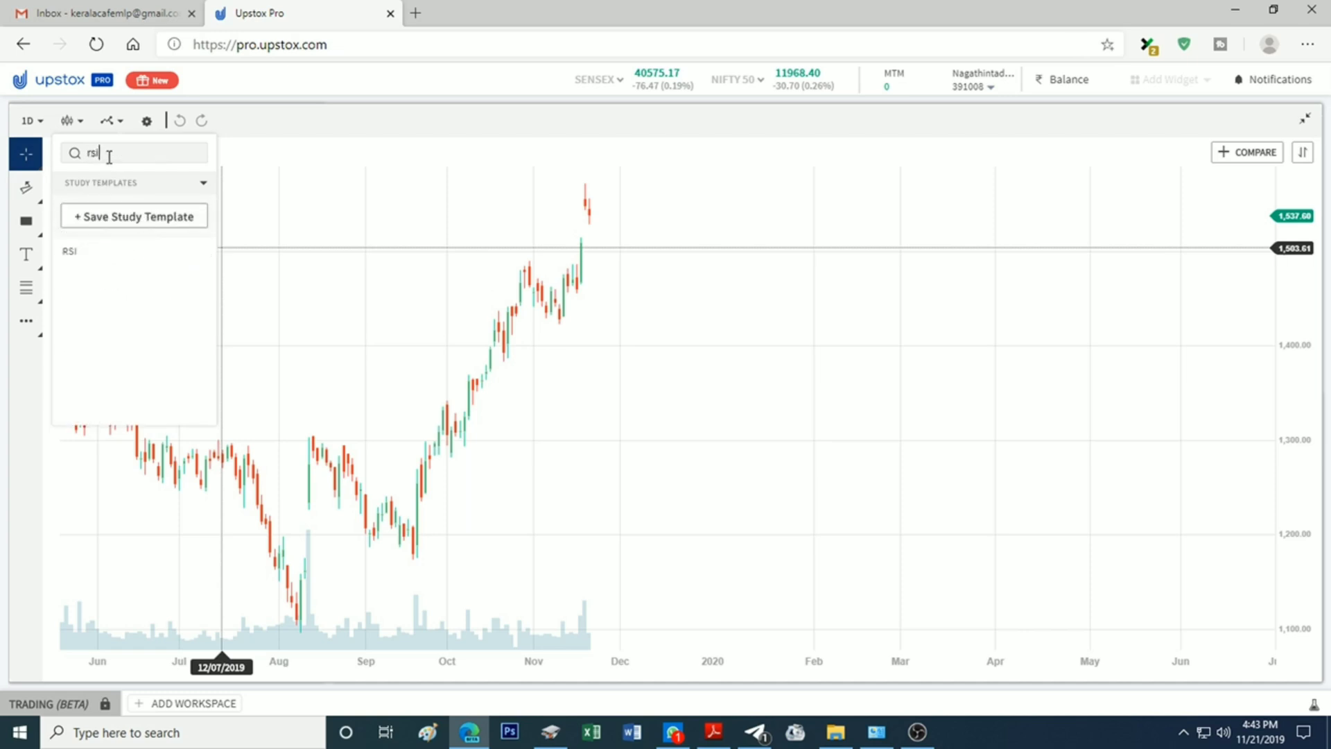
pyautogui.click(84, 254)
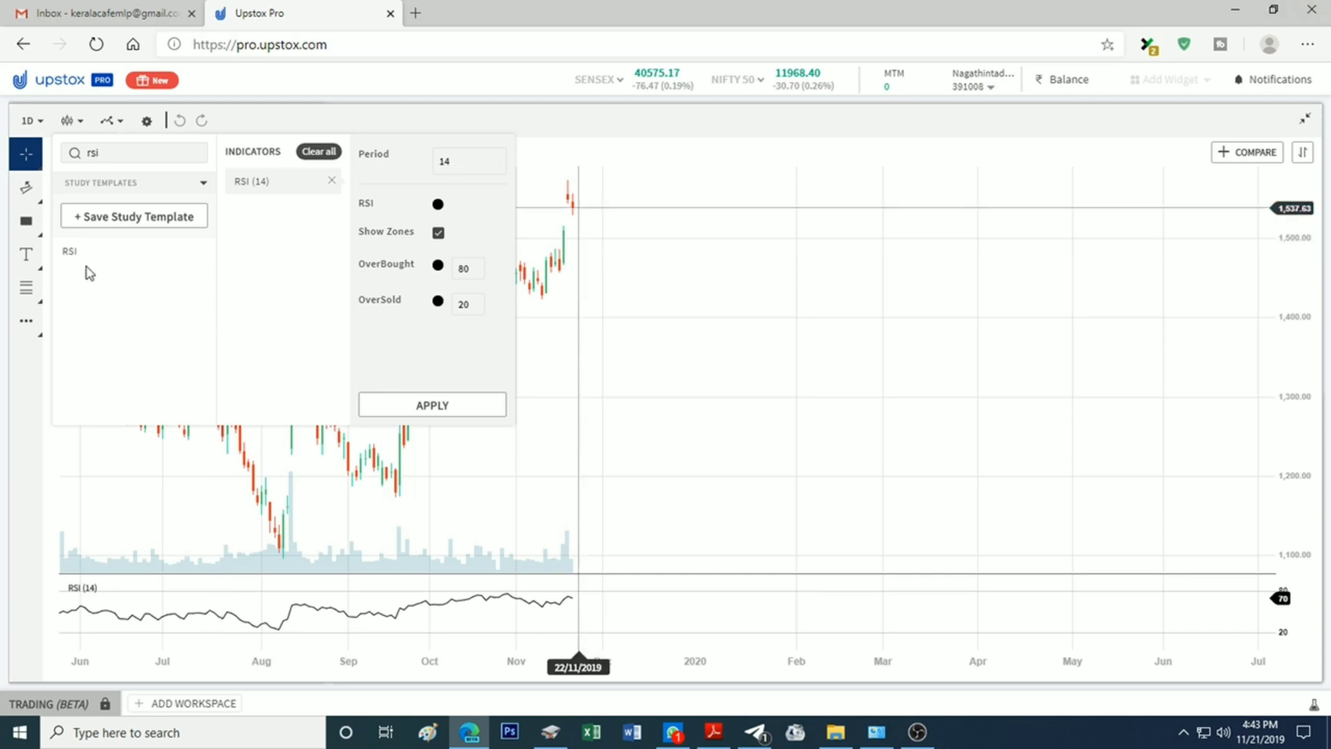
pyautogui.click(424, 406)
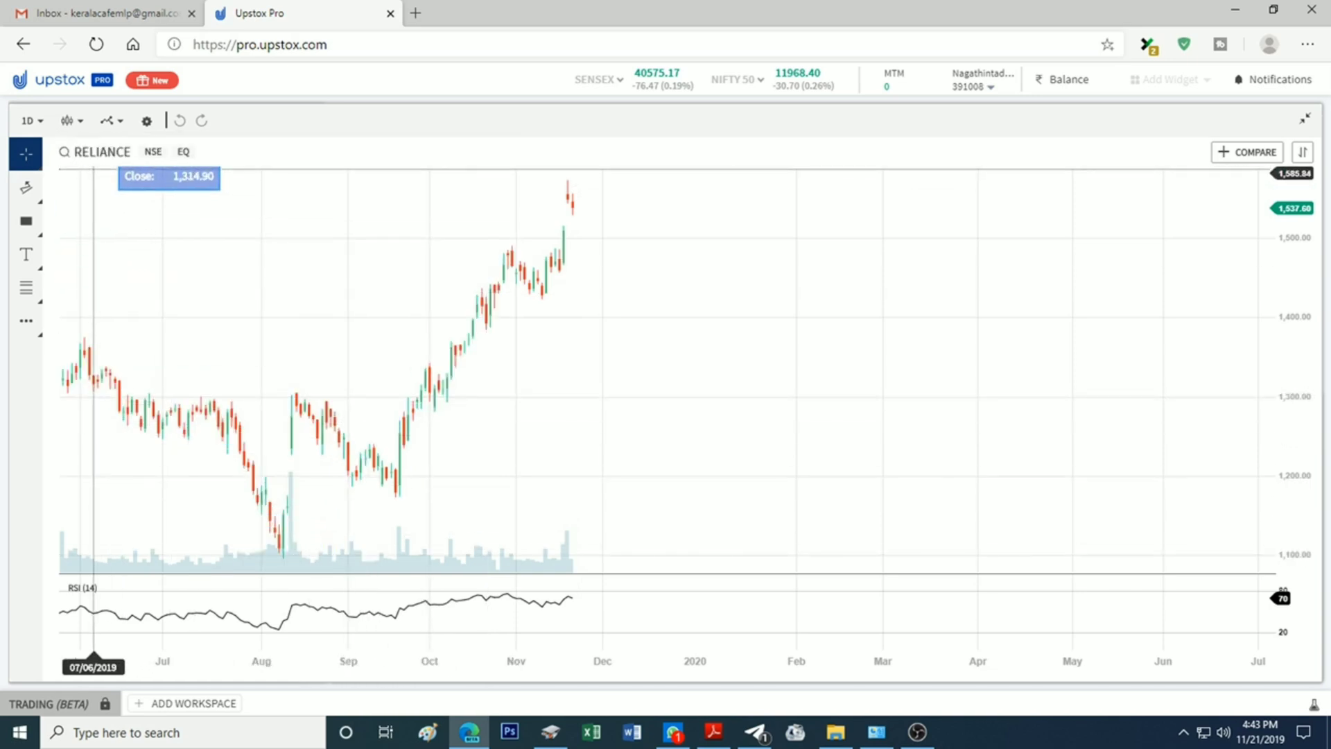
pyautogui.click(145, 123)
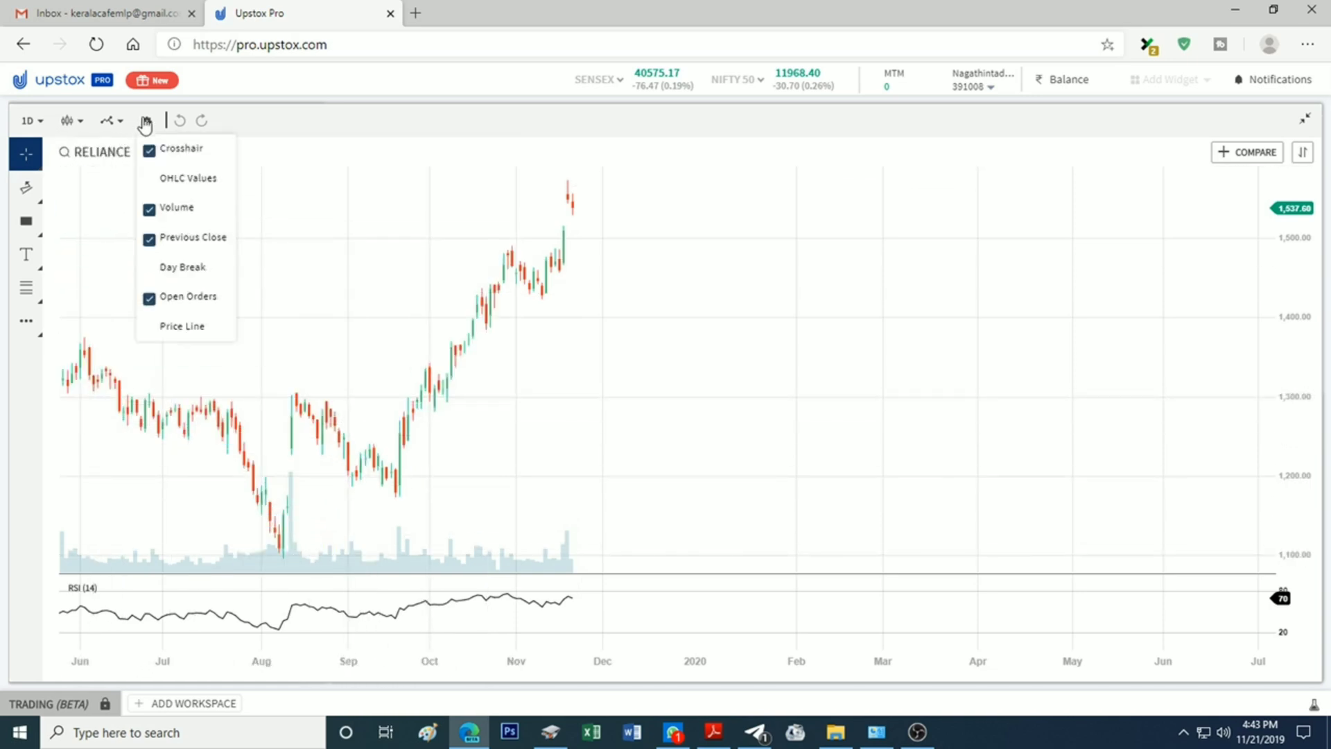
# Step: Change the RELIANCE chart interval from 1 Day to 15 Minutes
pyautogui.click(191, 270)
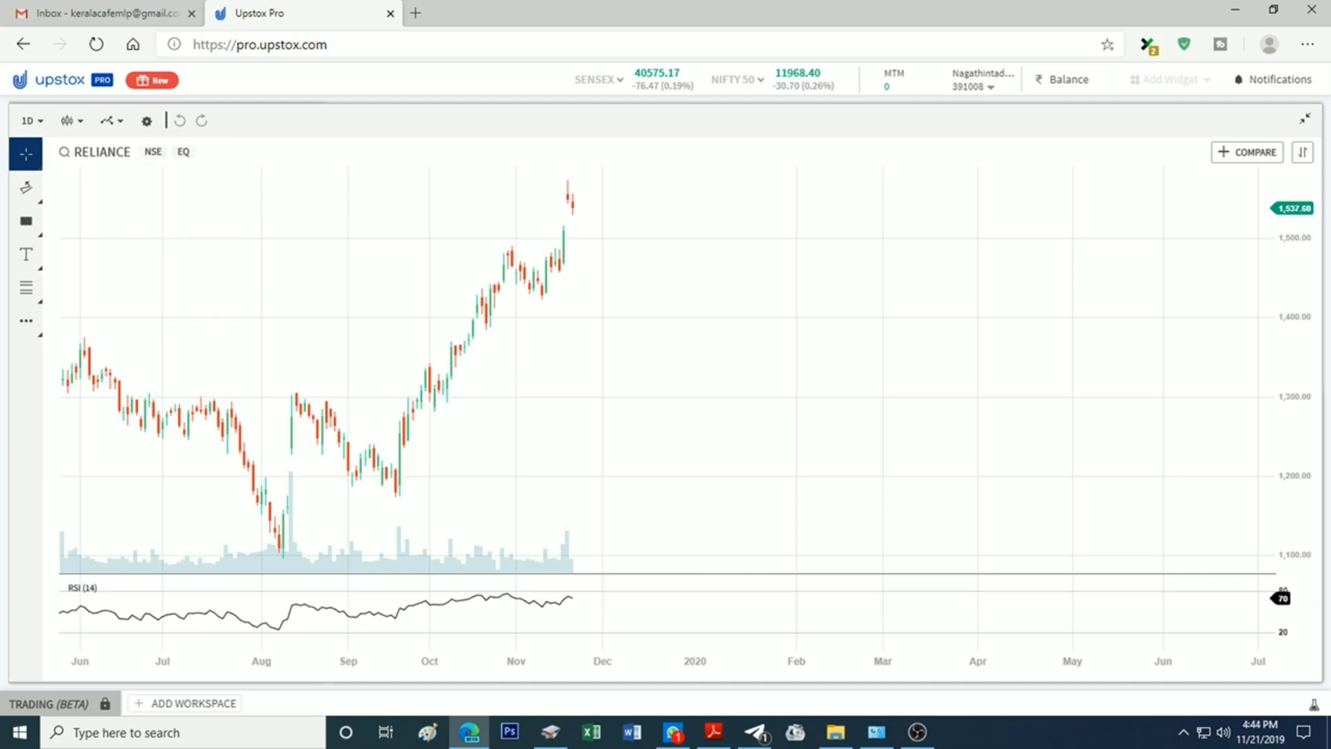
pyautogui.moveTo(452, 440); pyautogui.dragTo(570, 464)
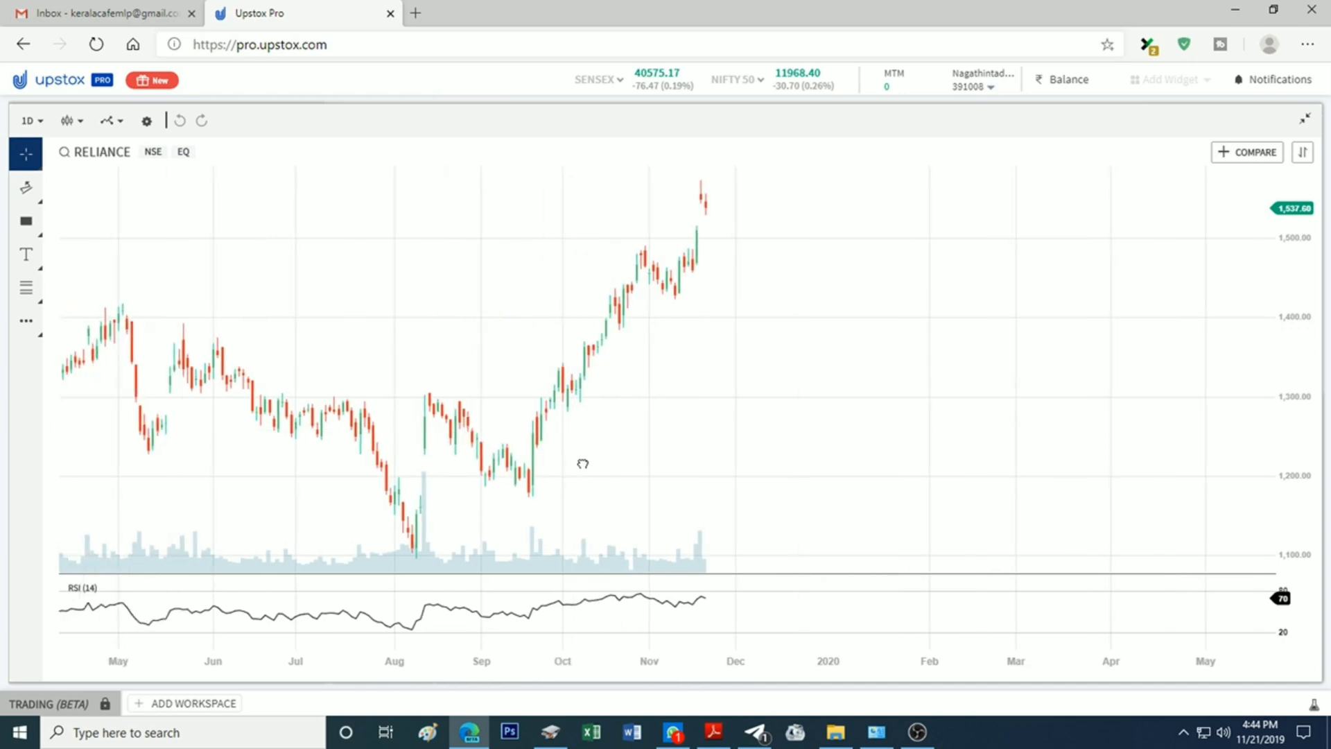
pyautogui.scroll(-5, 306, 273)
pyautogui.click(31, 121)
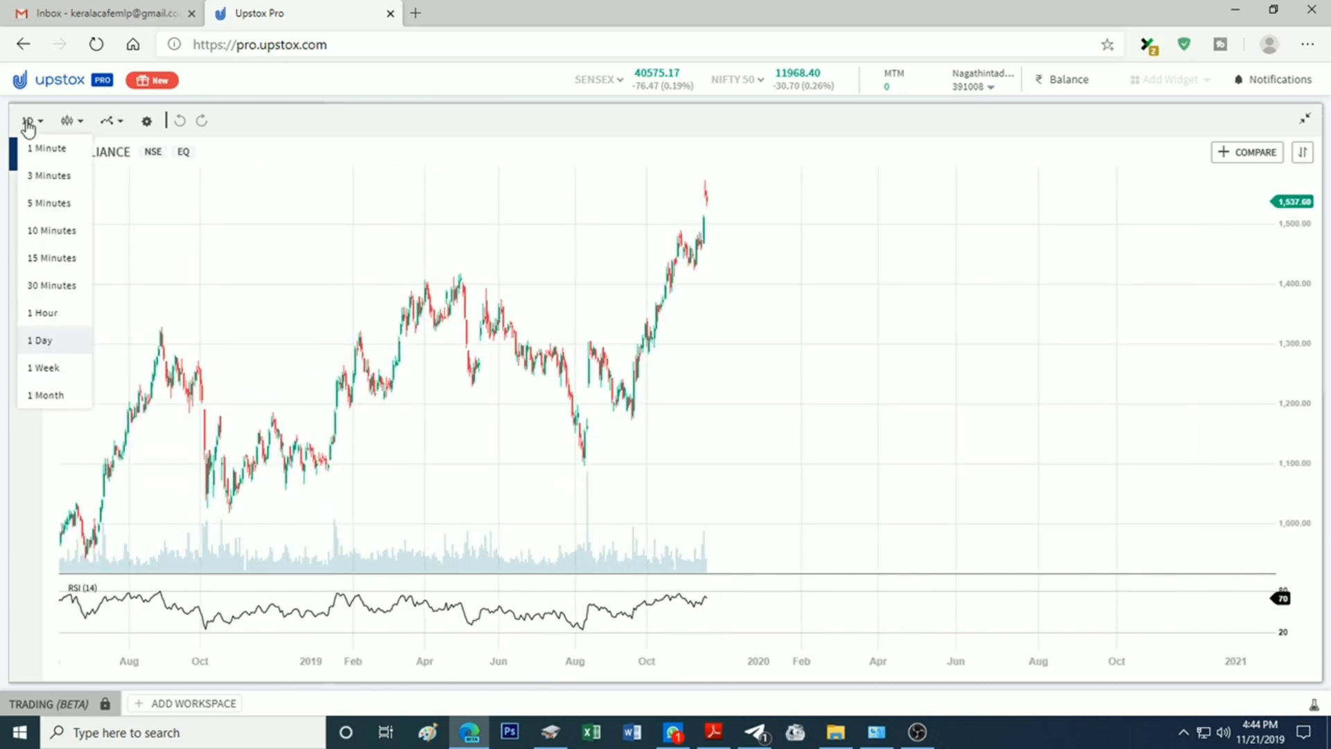
pyautogui.click(52, 257)
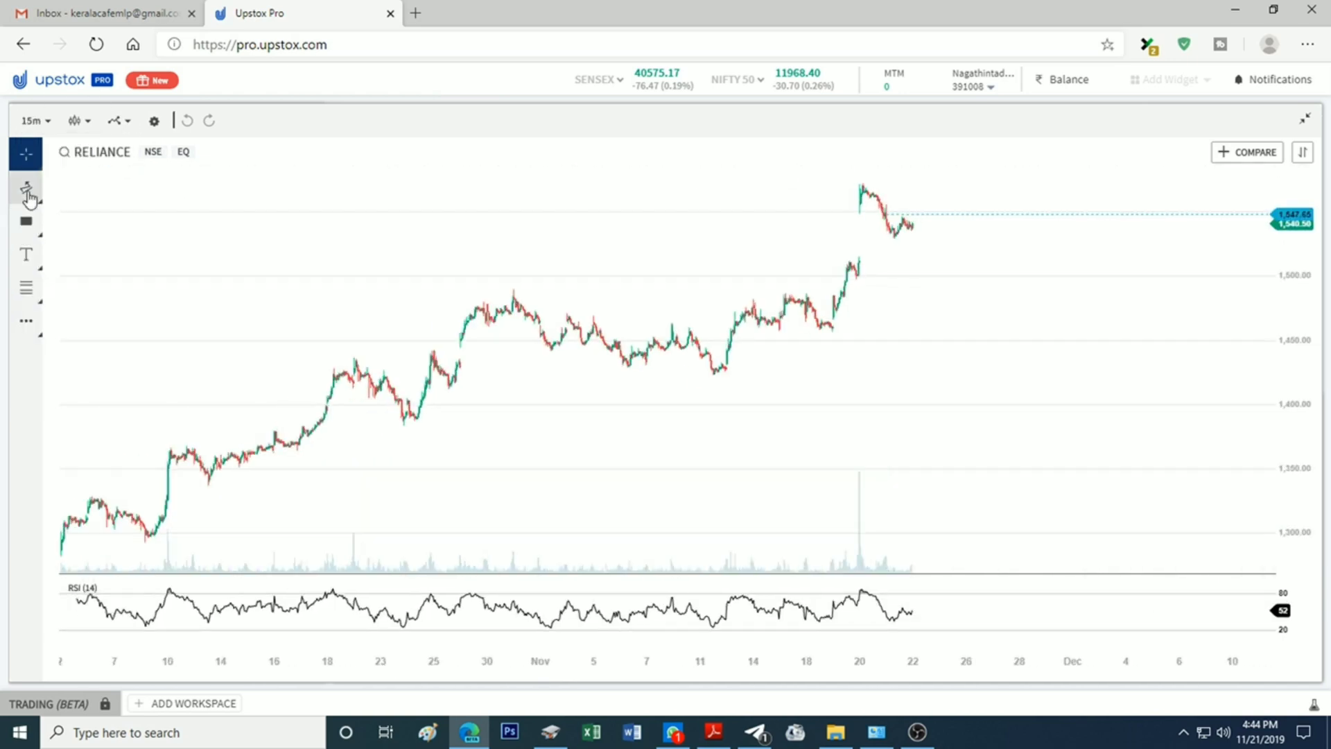
pyautogui.click(27, 198)
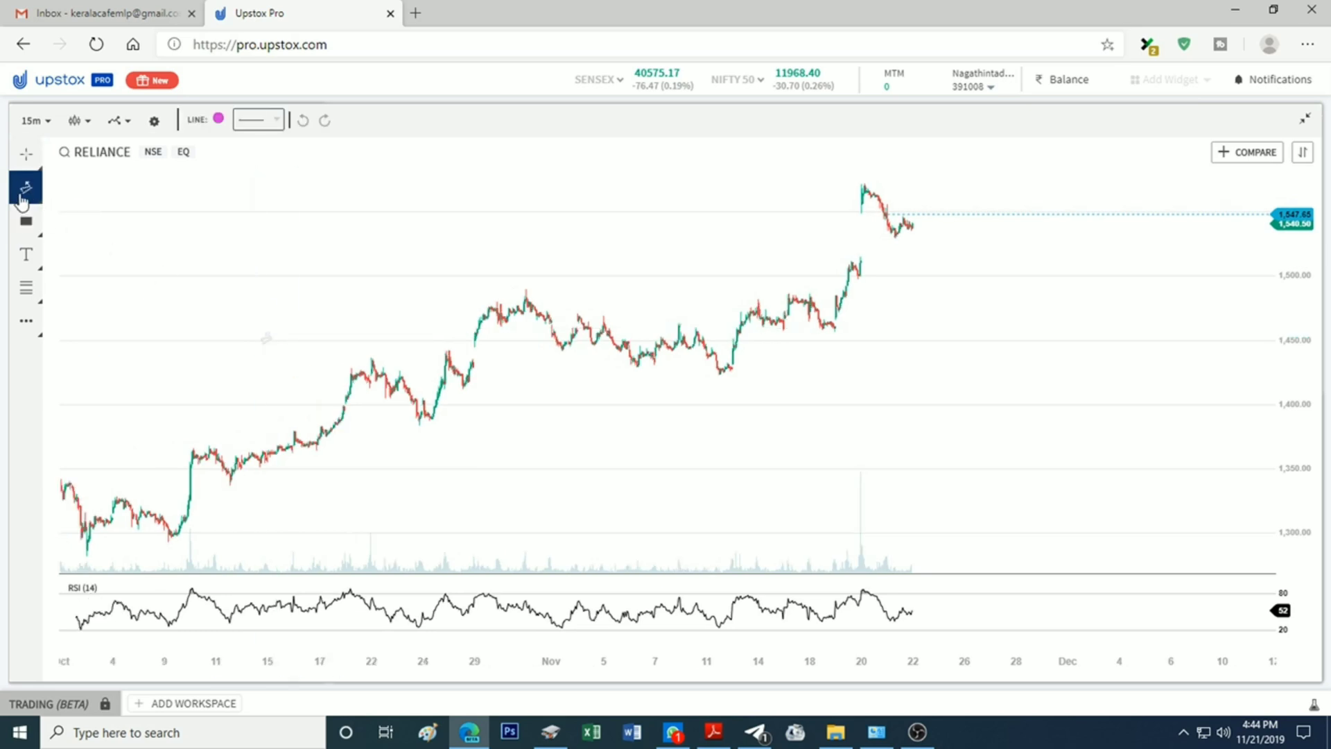
# Step: Draw a trial trend line from the 20 September low, then delete it
pyautogui.click(23, 193)
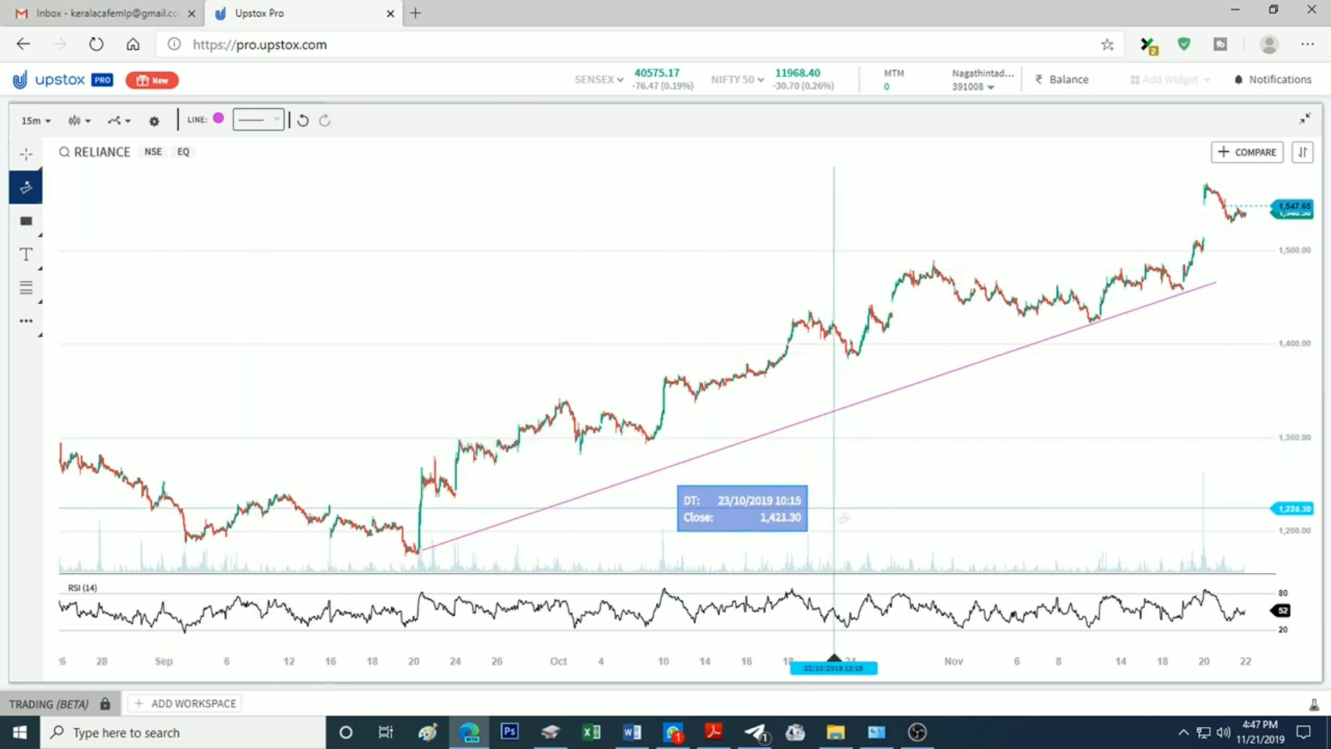
pyautogui.click(845, 411)
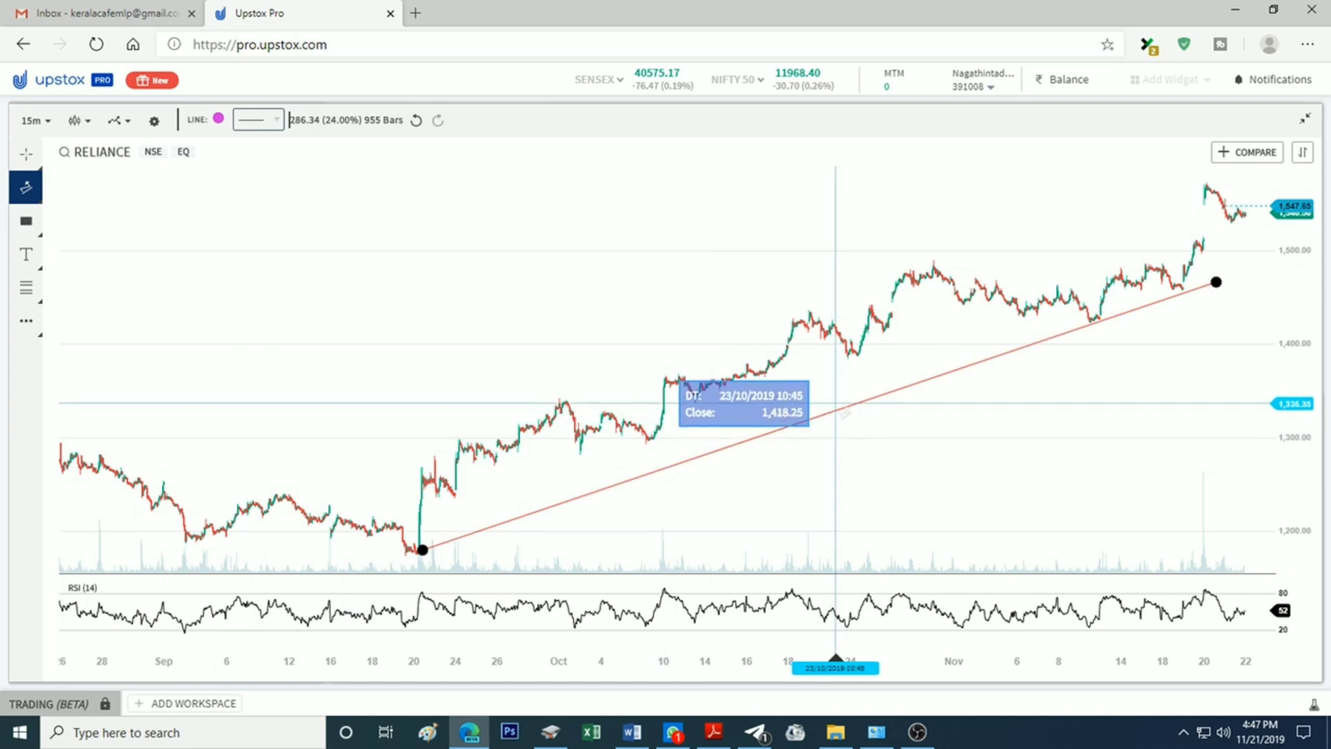
pyautogui.press('Delete')
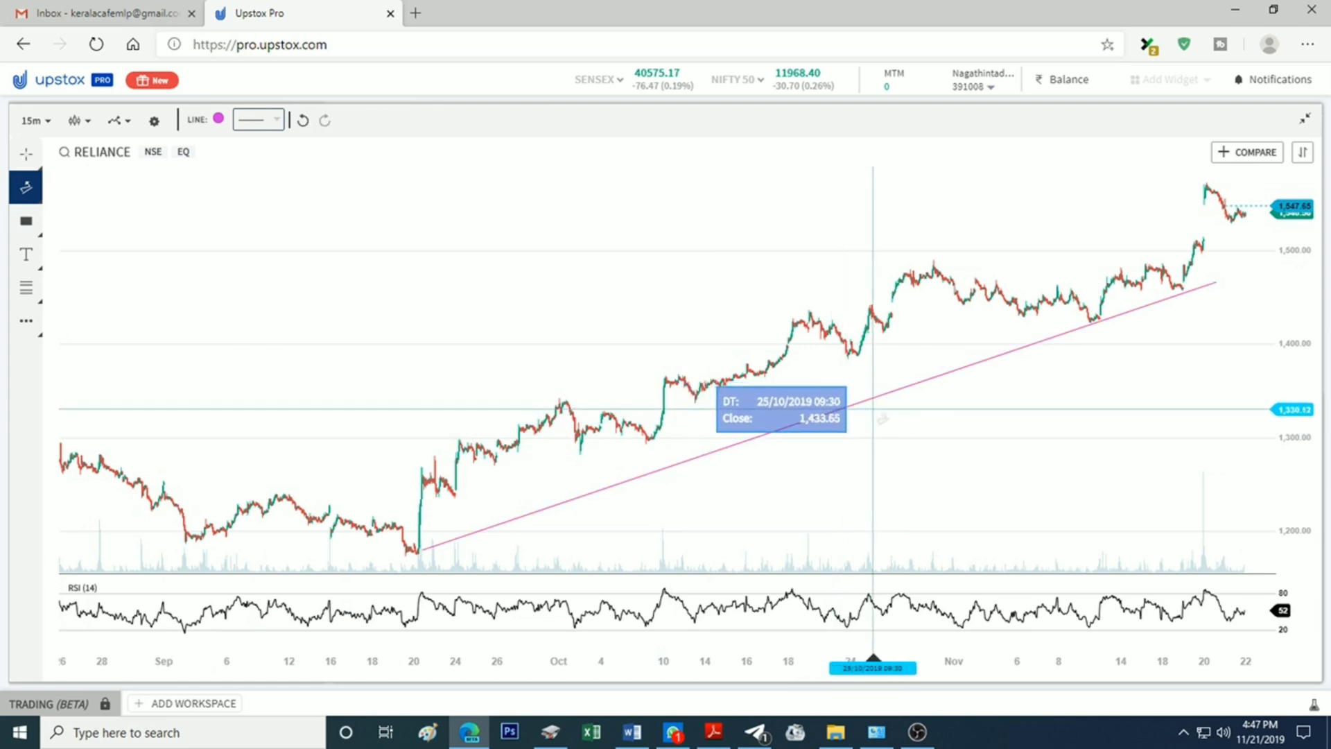
pyautogui.click(26, 222)
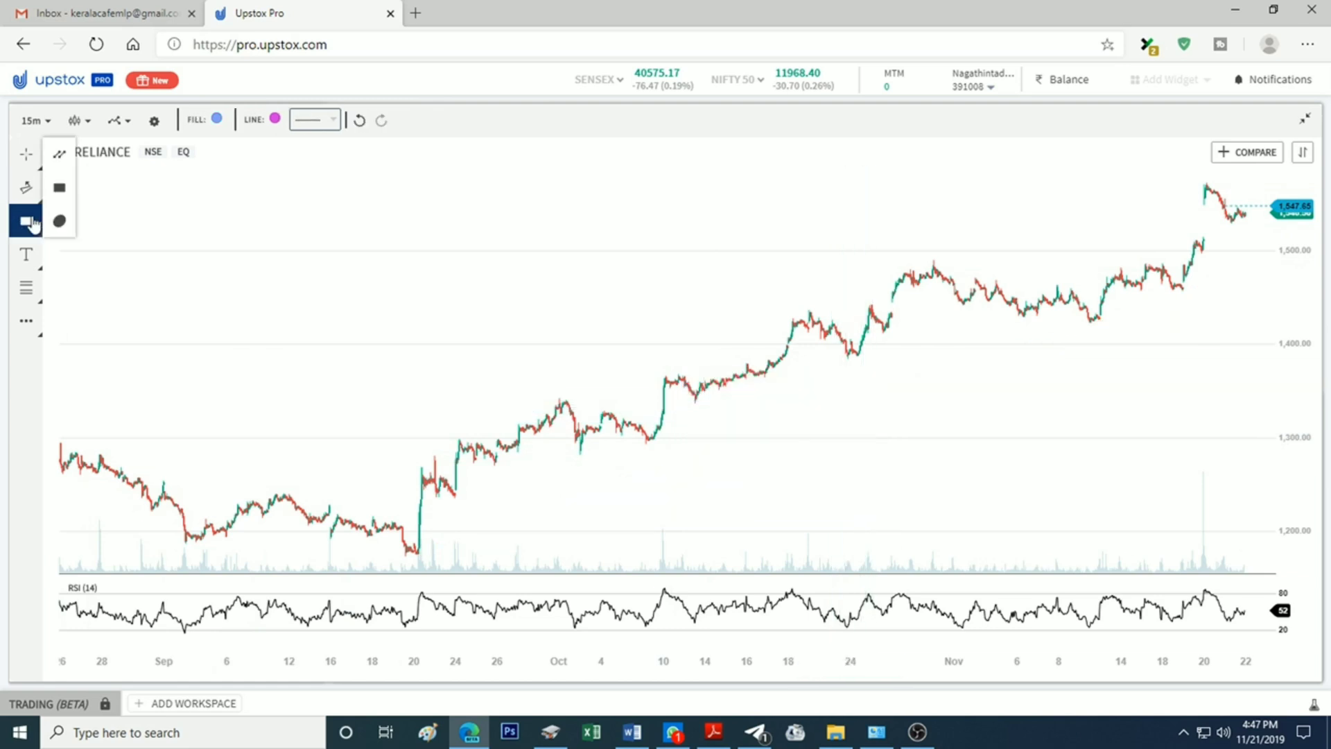
# Step: Sketch a late-October rectangle and a rising channel from 20 September, deleting both
pyautogui.moveTo(784, 385); pyautogui.dragTo(996, 241)
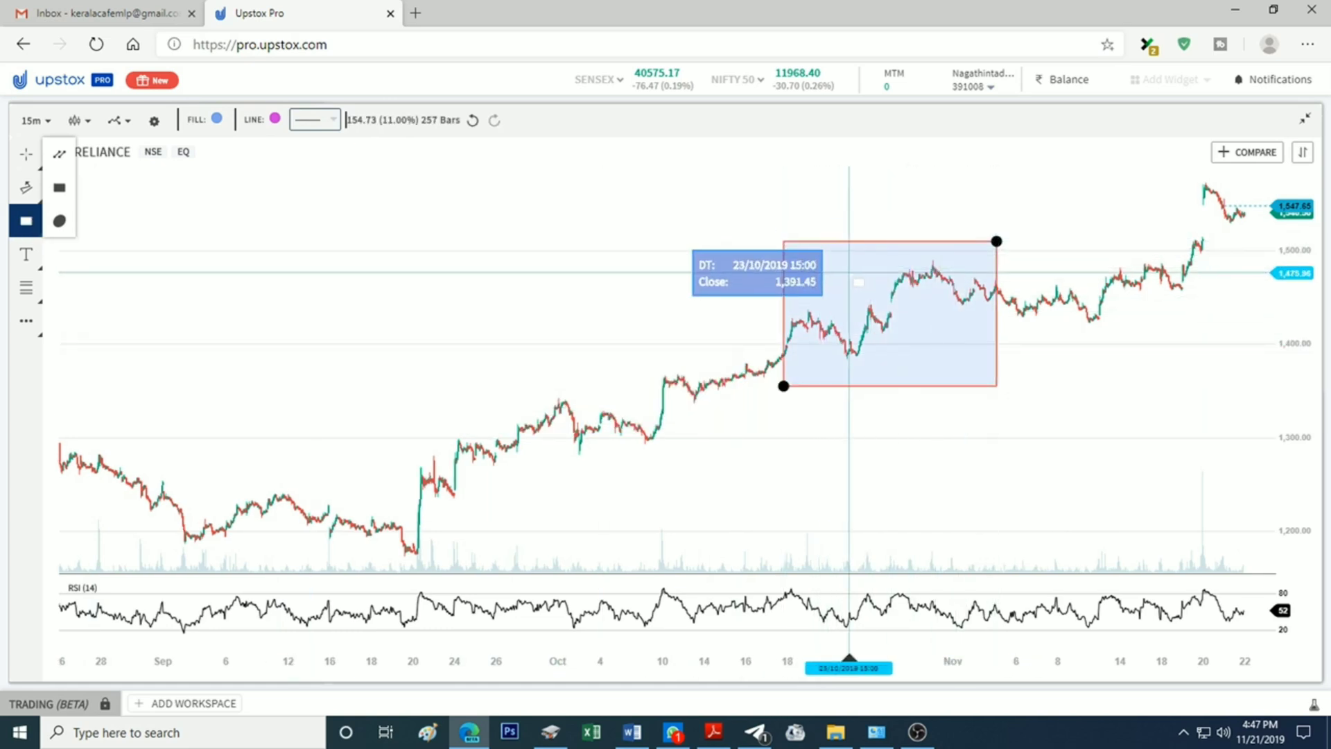
pyautogui.hotkey('ctrl', 'z')
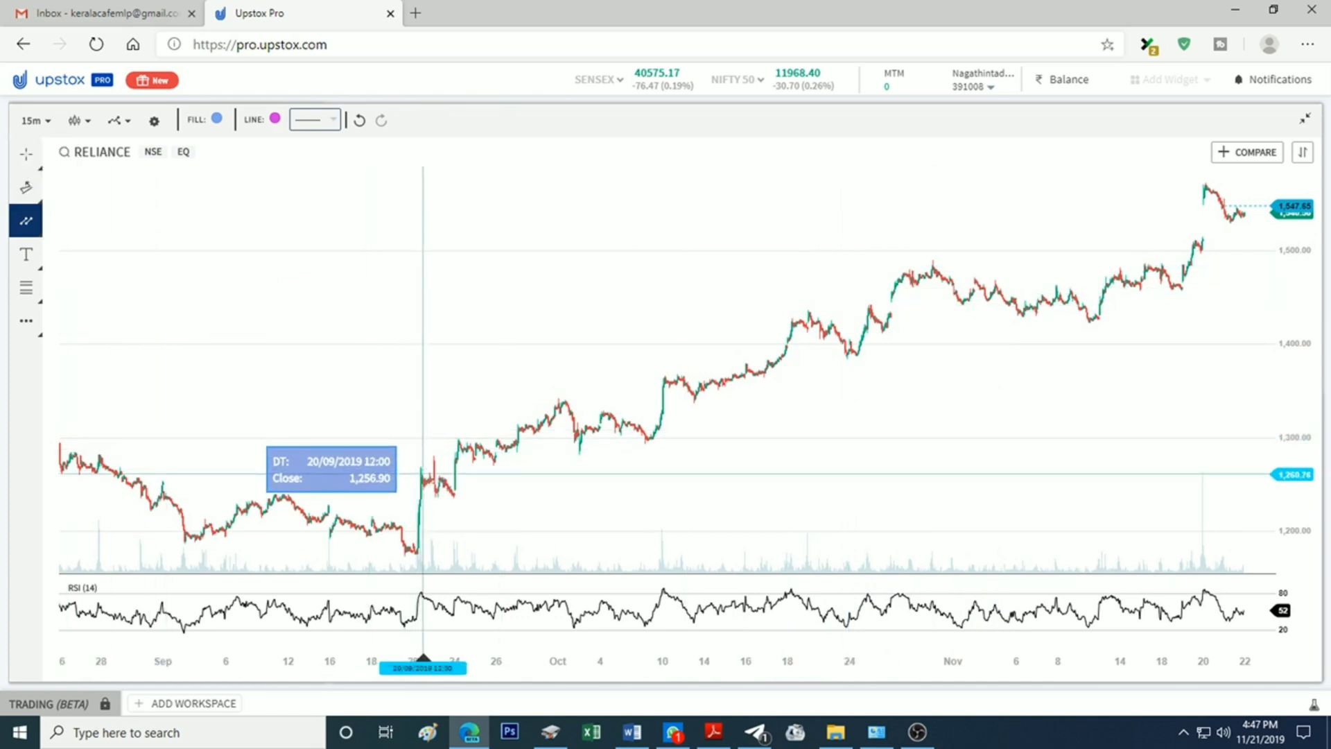
pyautogui.click(417, 462)
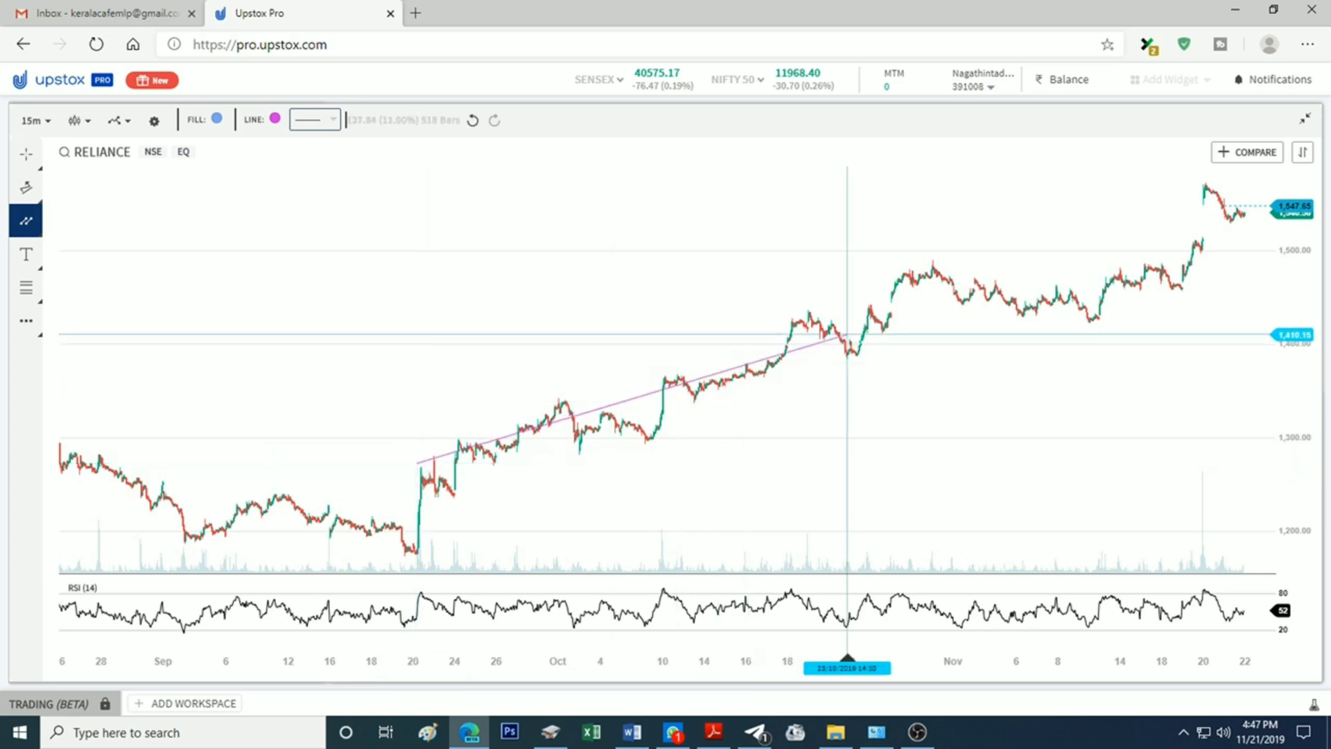
pyautogui.click(1066, 208)
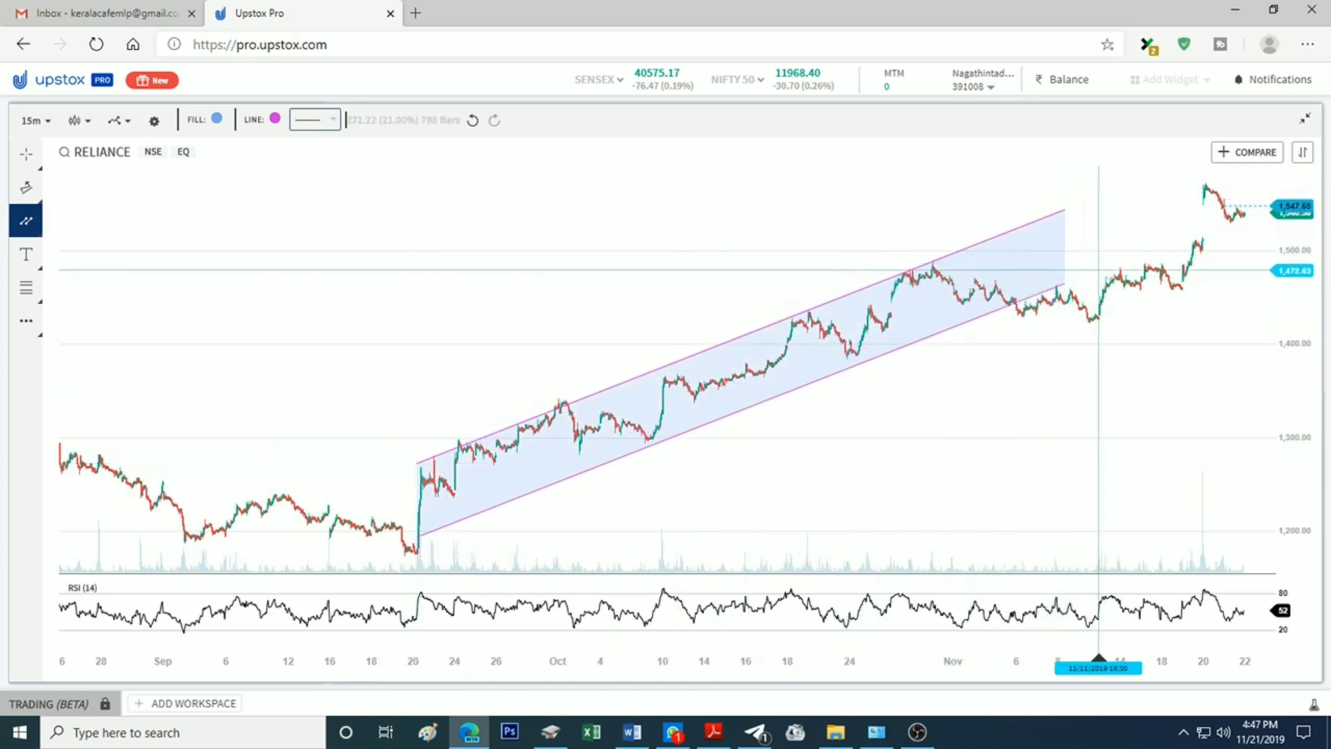
pyautogui.click(1099, 277)
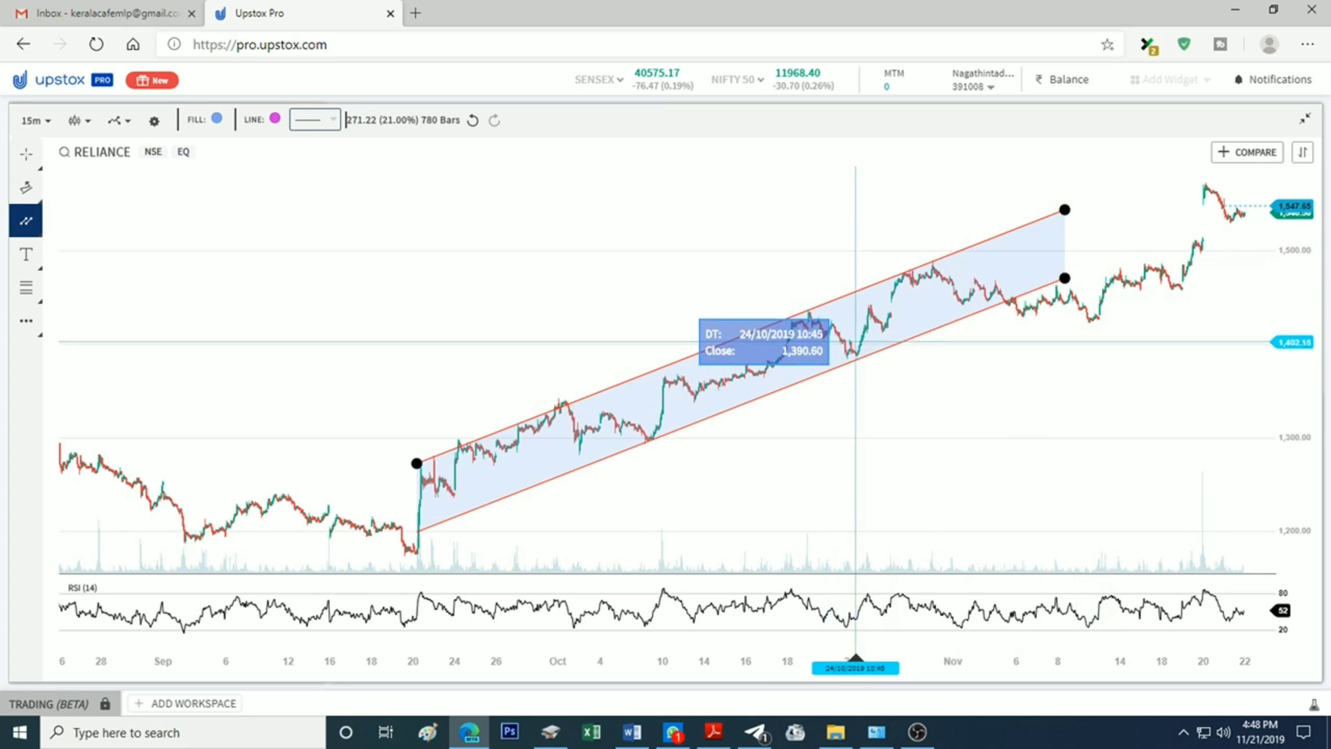
pyautogui.press('Delete')
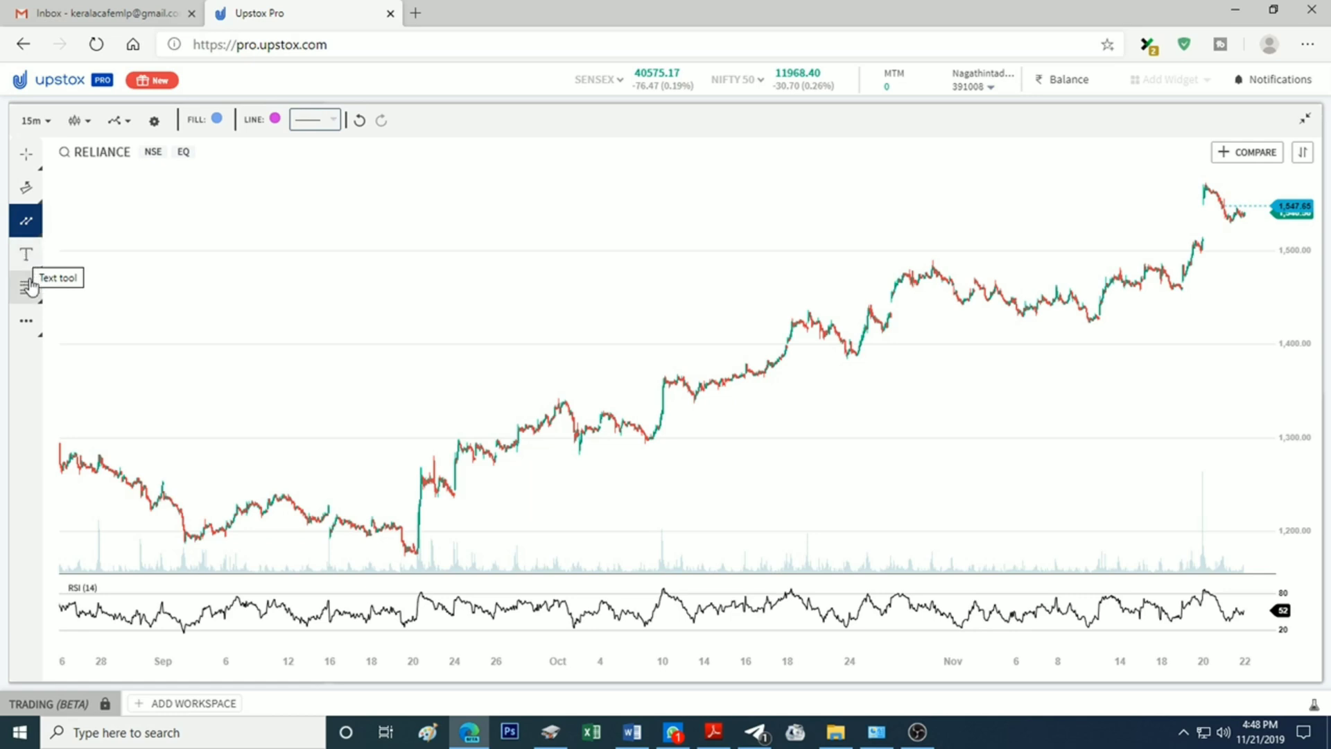
# Step: Start a text label, cancel it empty, and select Fibonacci Retracement
pyautogui.click(26, 254)
pyautogui.click(481, 279)
pyautogui.click(618, 282)
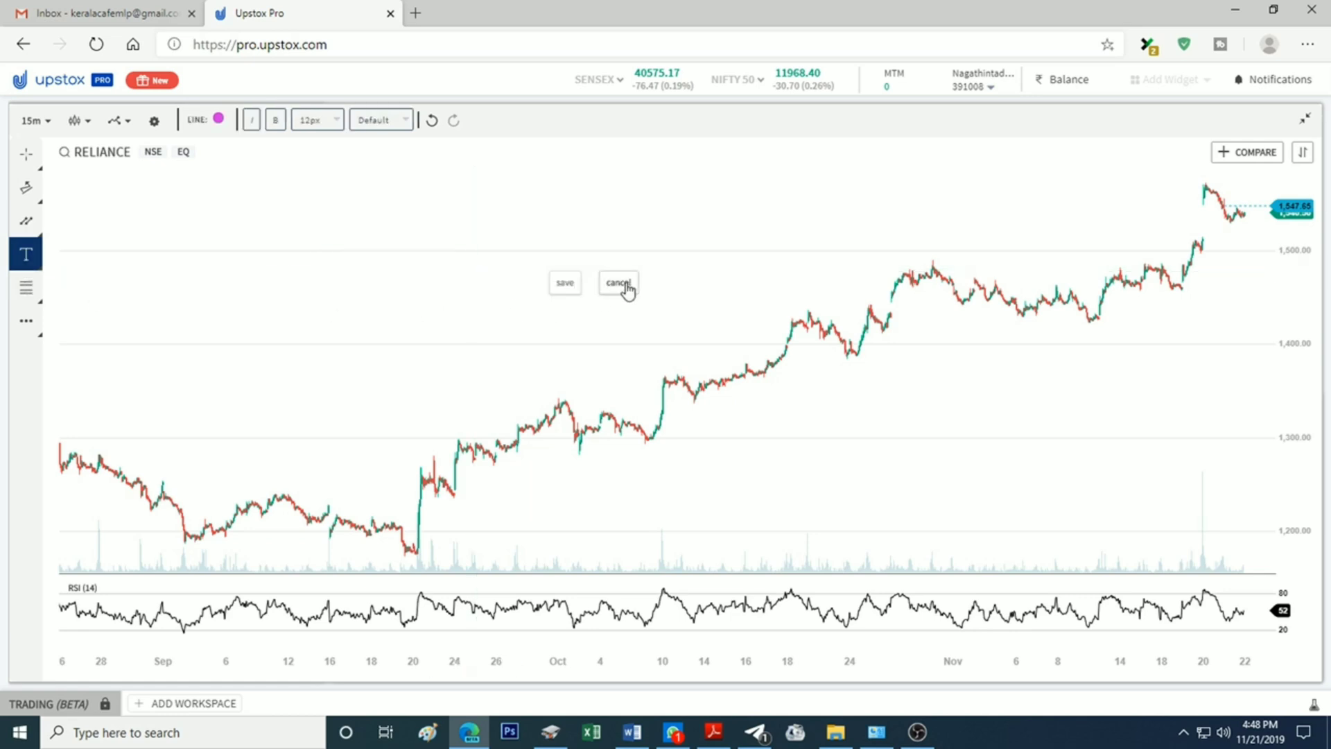
pyautogui.click(28, 291)
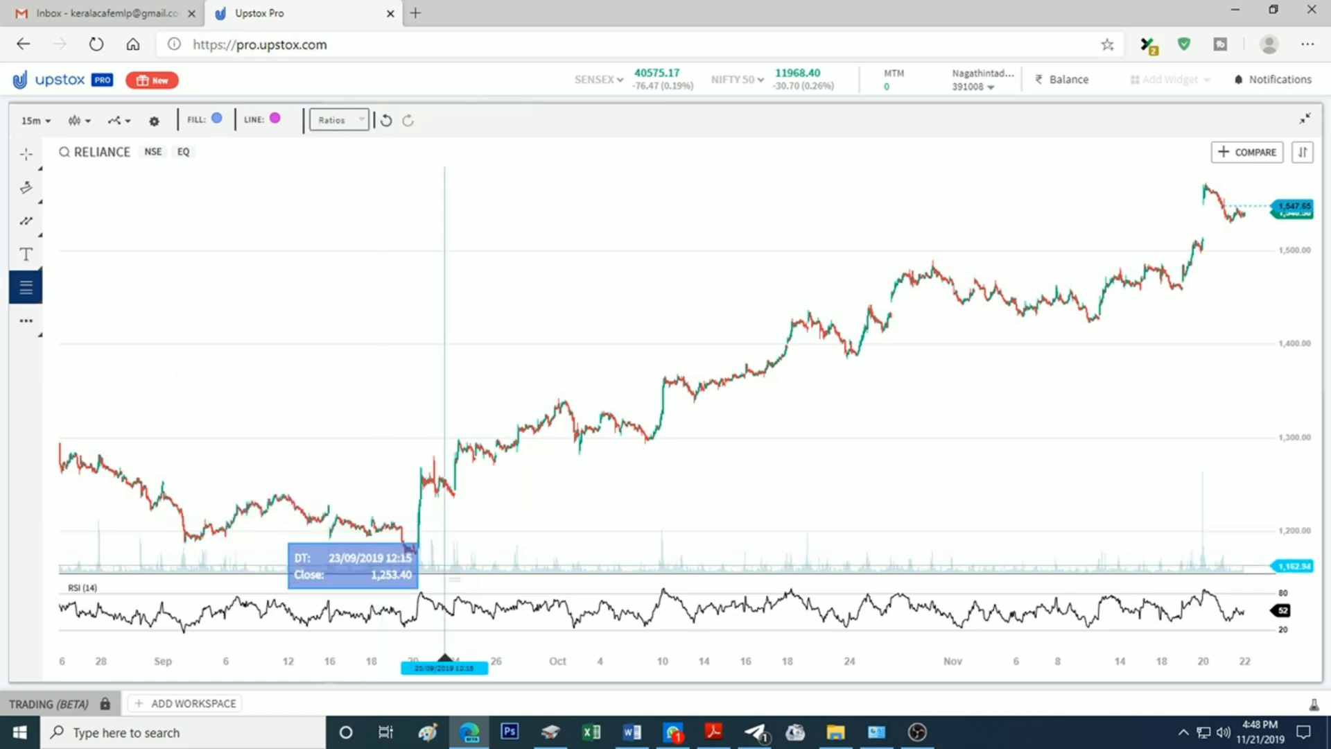
# Step: Draw a Fibonacci retracement from the 20 September low to the 19 November high, then erase it
pyautogui.moveTo(675, 475); pyautogui.dragTo(706, 475)
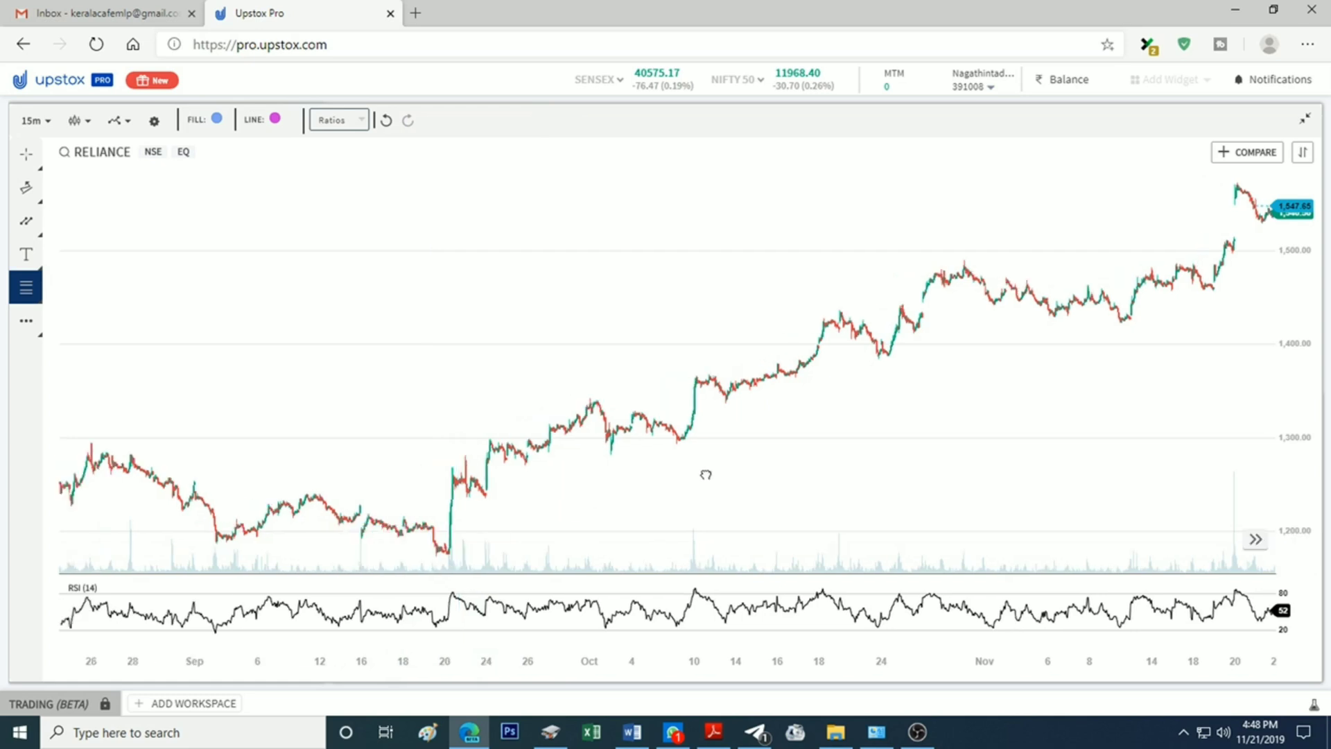
pyautogui.click(452, 561)
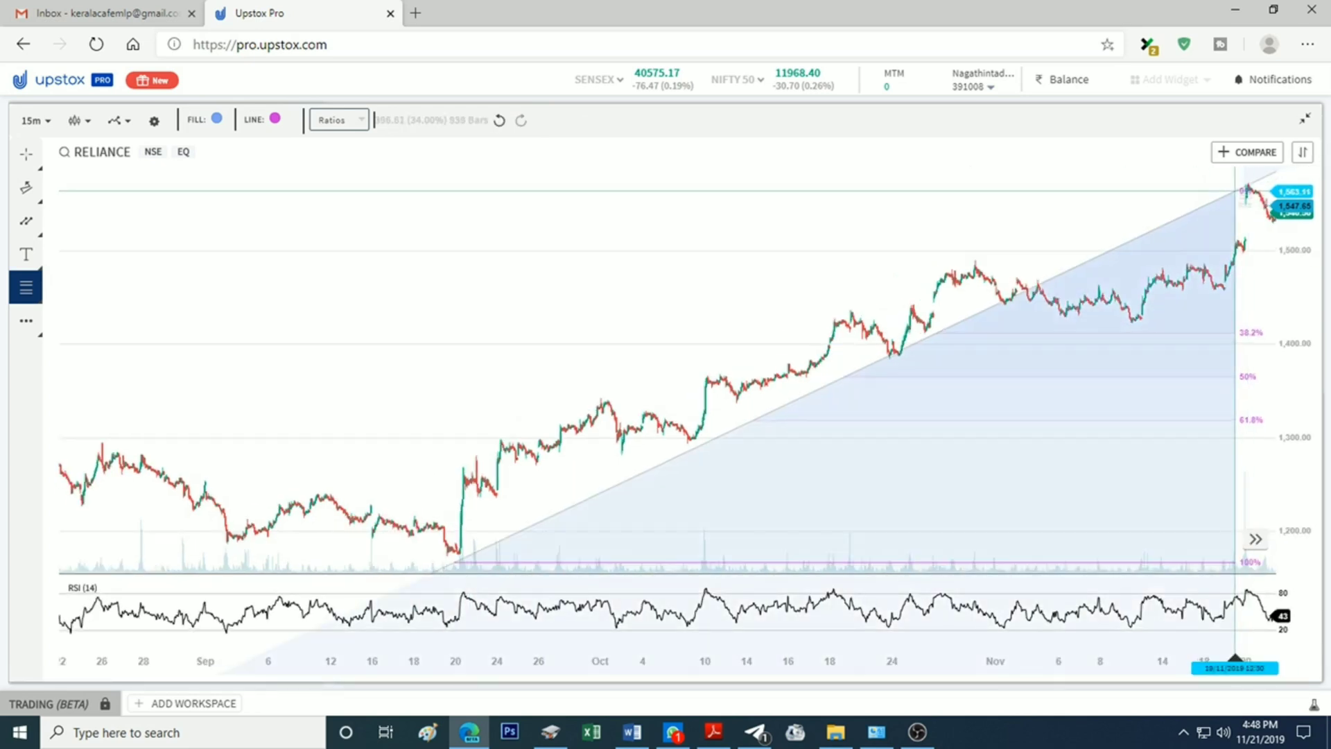
pyautogui.click(1236, 184)
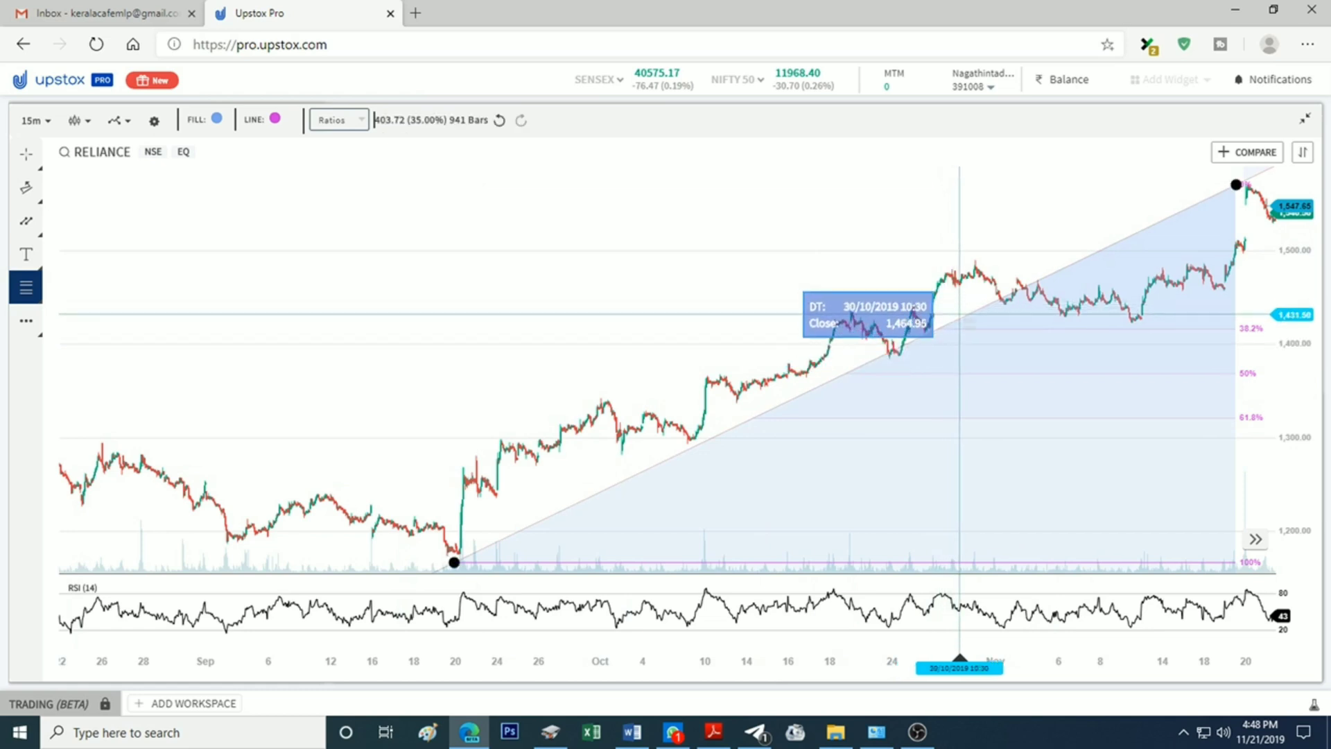
pyautogui.click(60, 321)
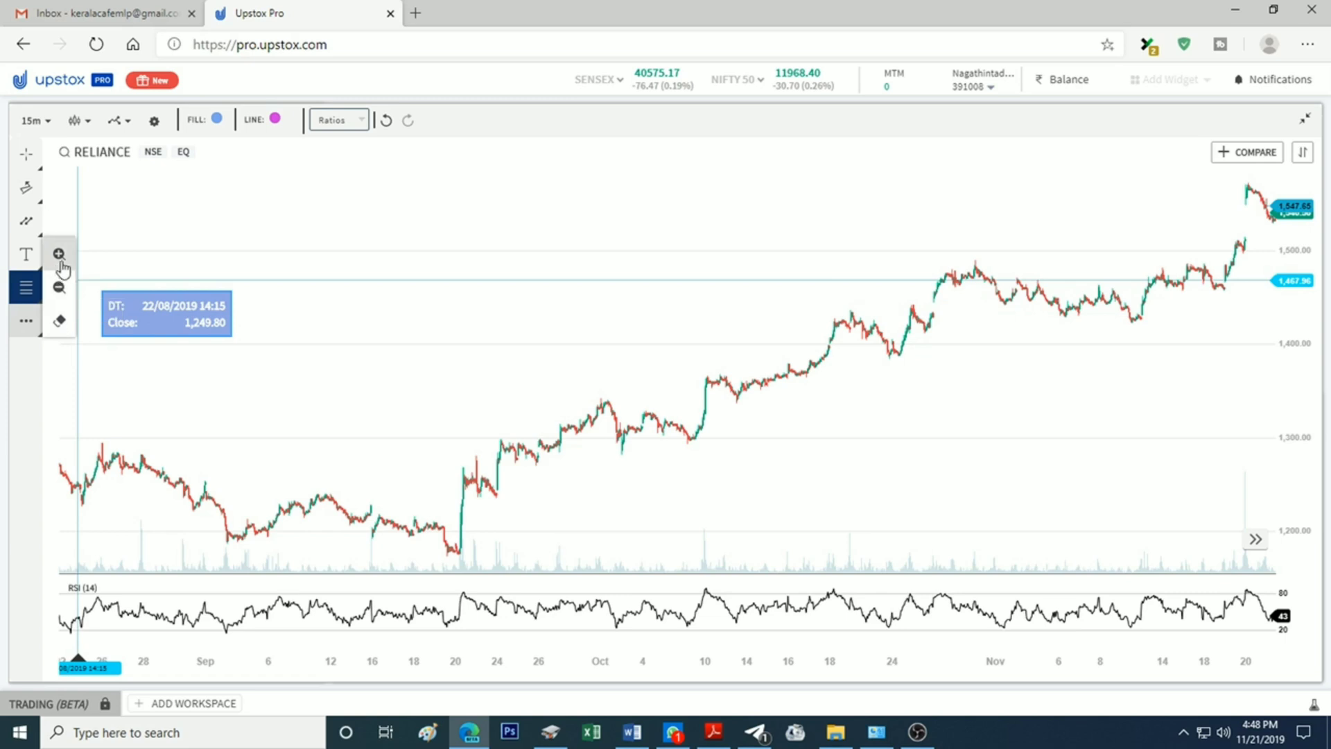
pyautogui.click(217, 119)
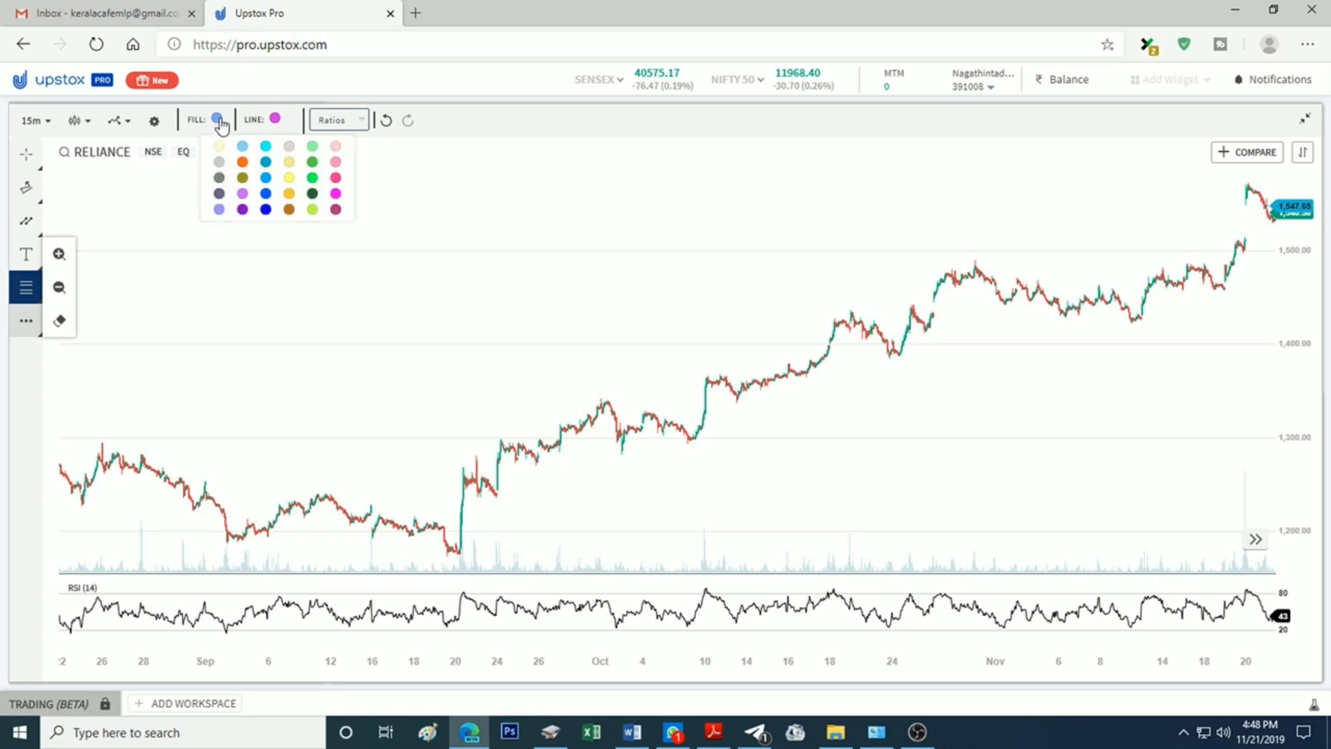
pyautogui.click(274, 120)
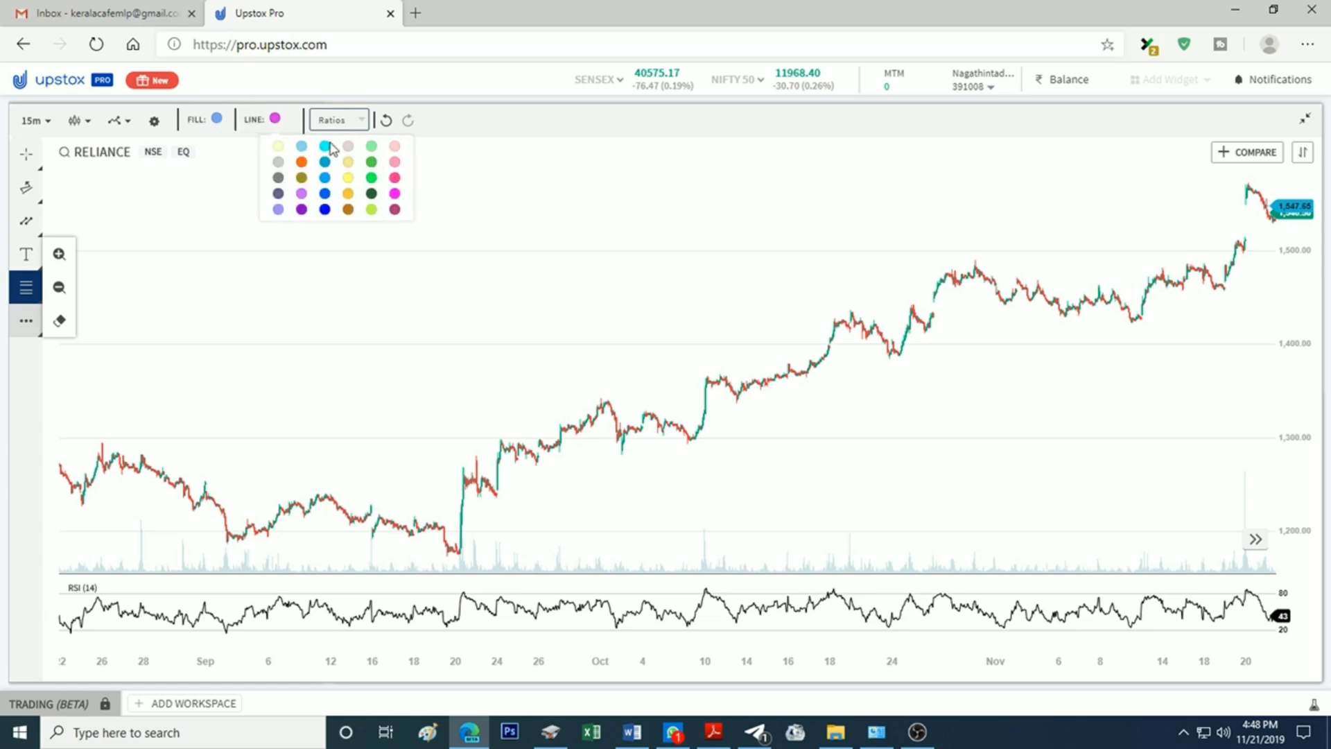
pyautogui.click(346, 122)
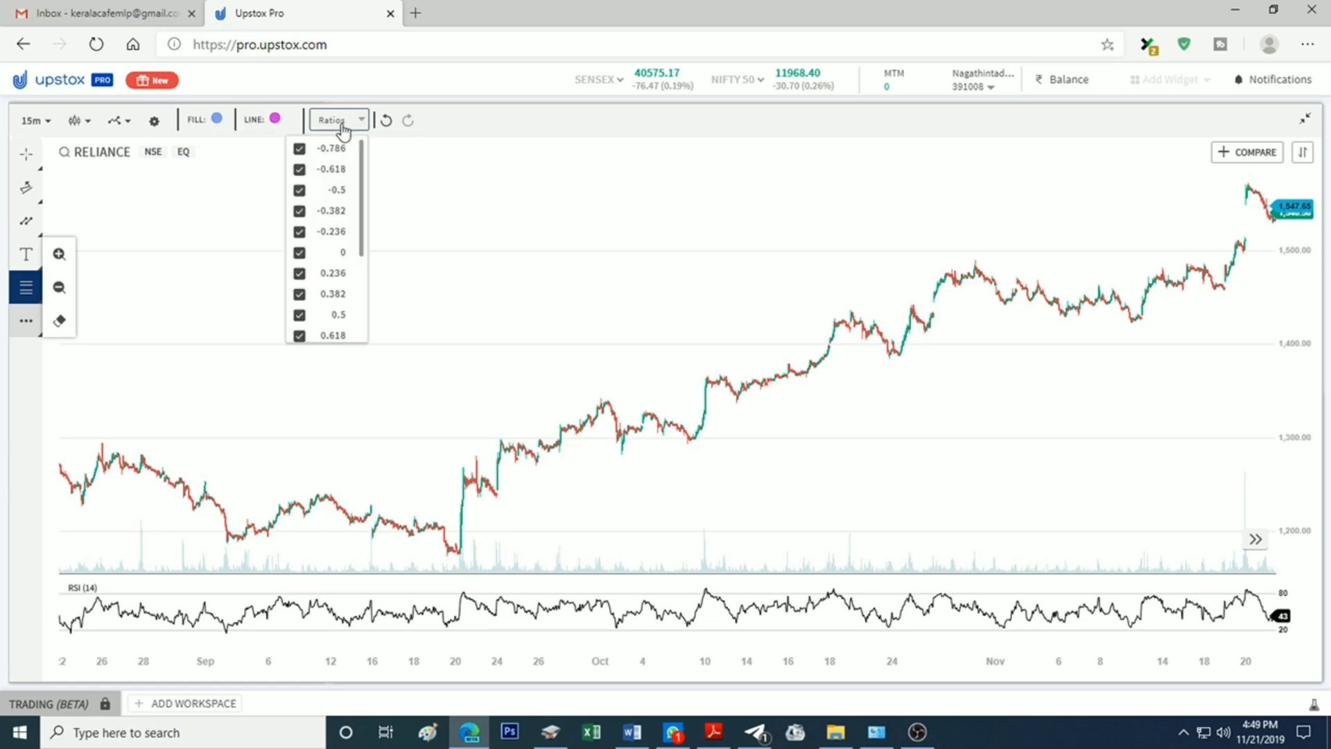
pyautogui.click(337, 125)
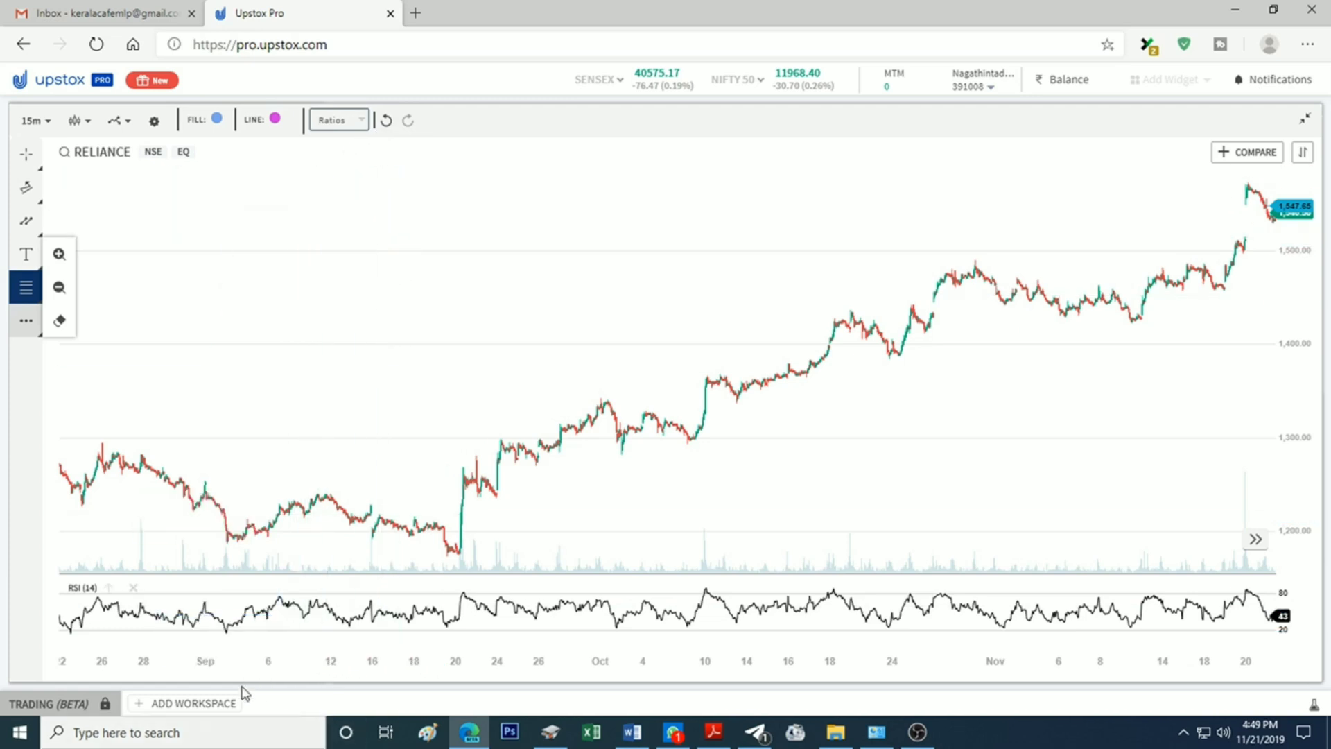
# Step: Add a new empty workspace named TEST
pyautogui.click(176, 704)
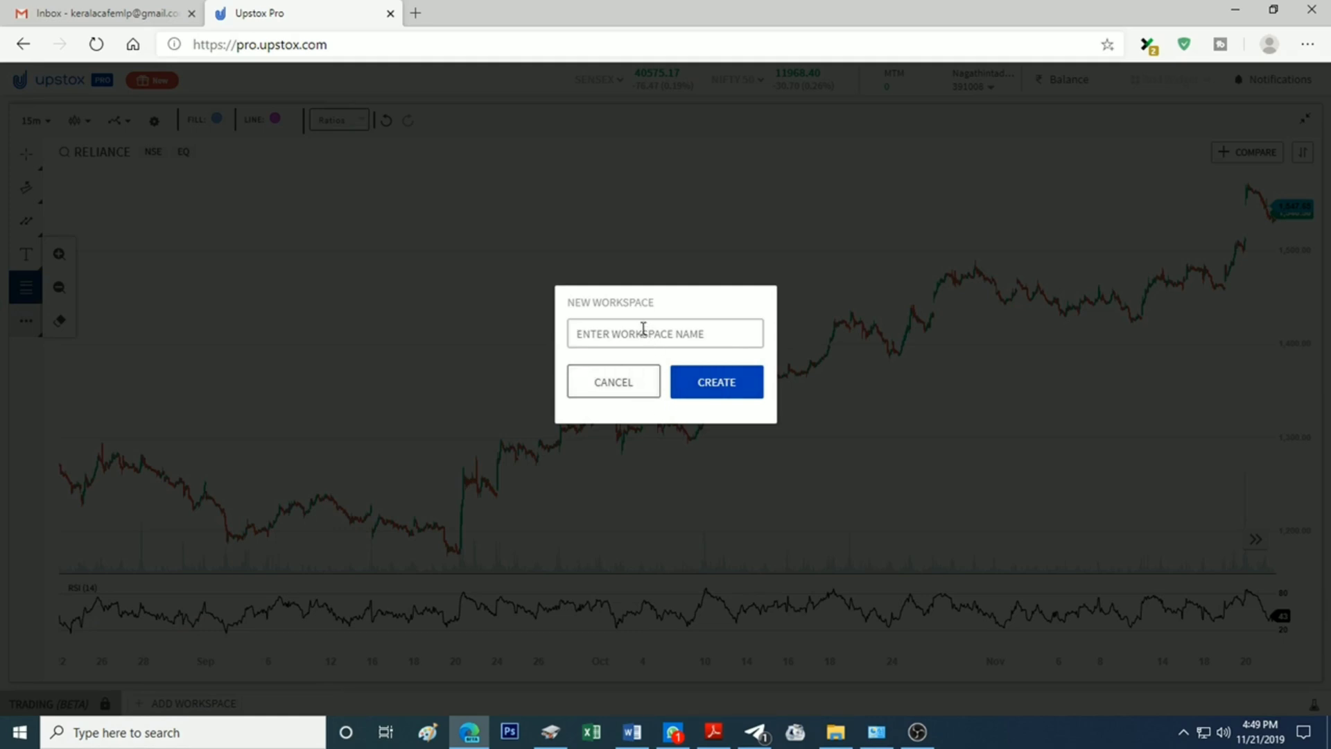
pyautogui.write('TEST')
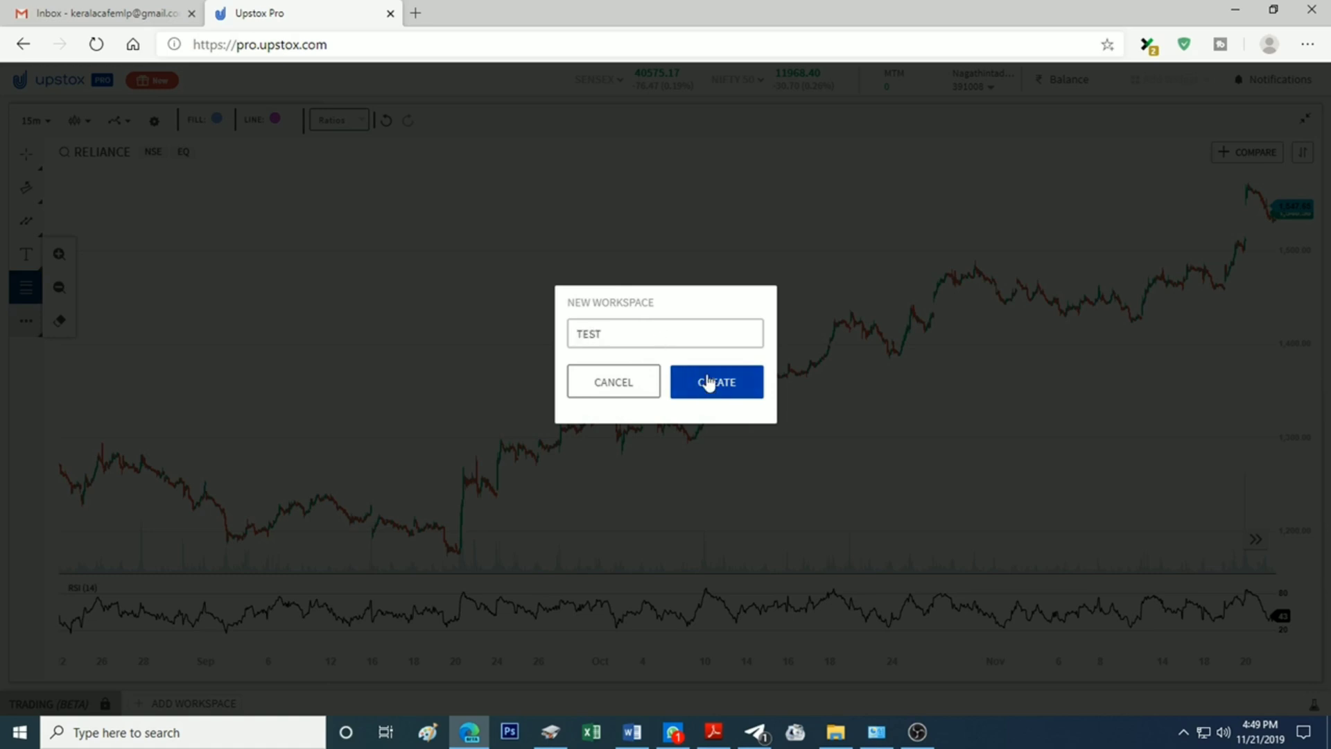
pyautogui.click(708, 382)
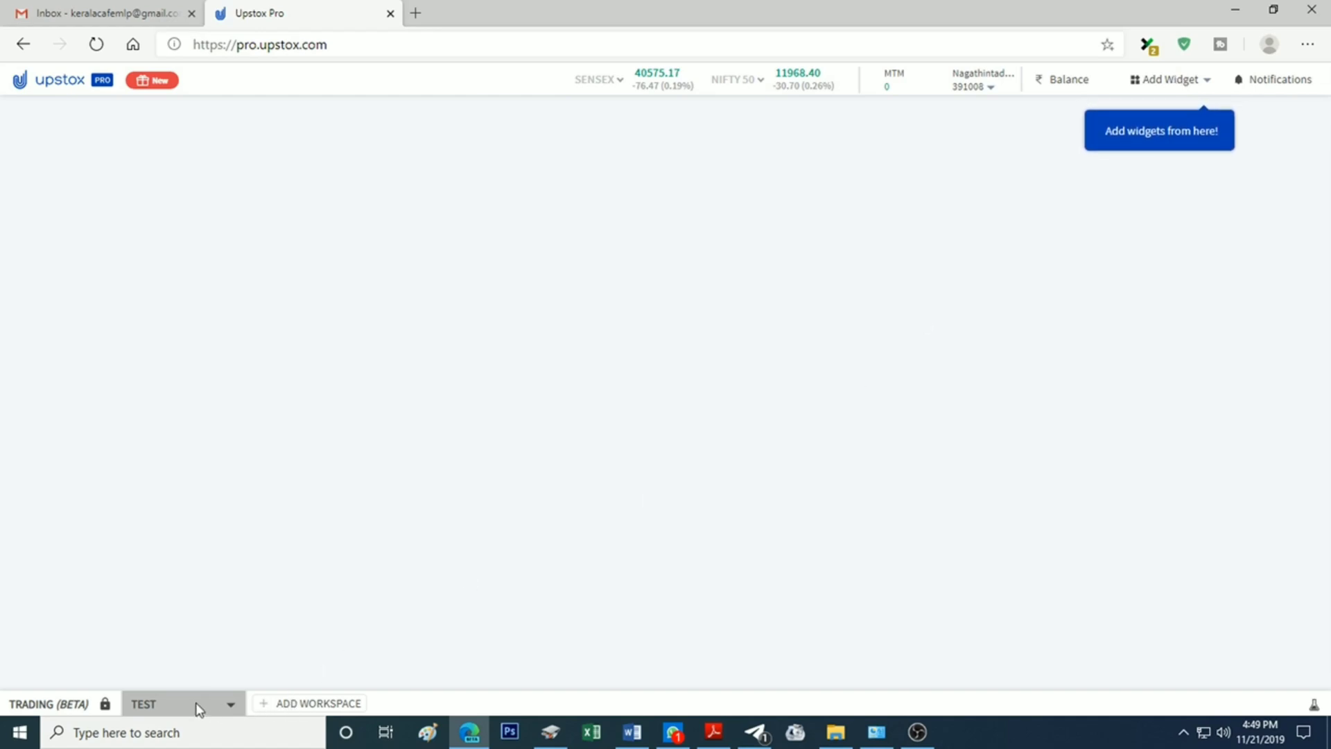
# Step: Add an empty chart widget and place it at the top right of the workspace
pyautogui.click(1173, 82)
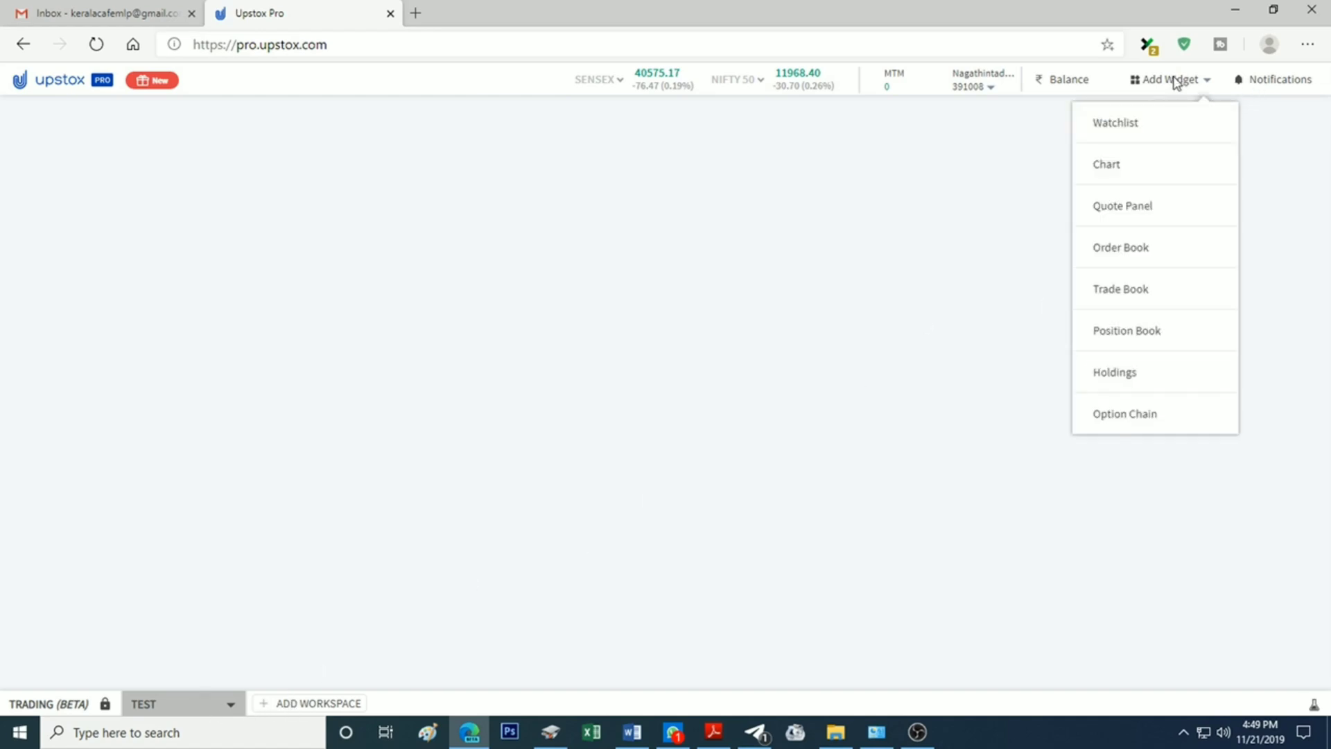
pyautogui.click(1110, 172)
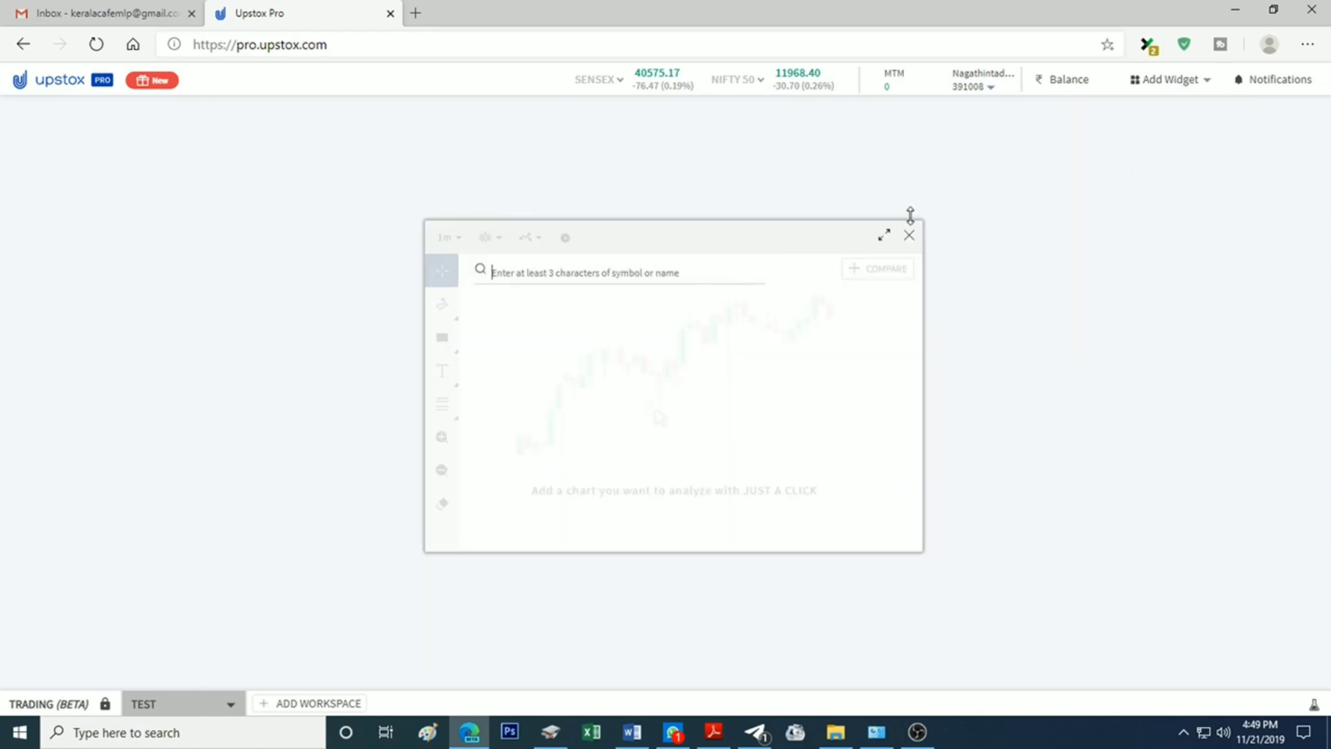
pyautogui.moveTo(752, 238); pyautogui.dragTo(1169, 100)
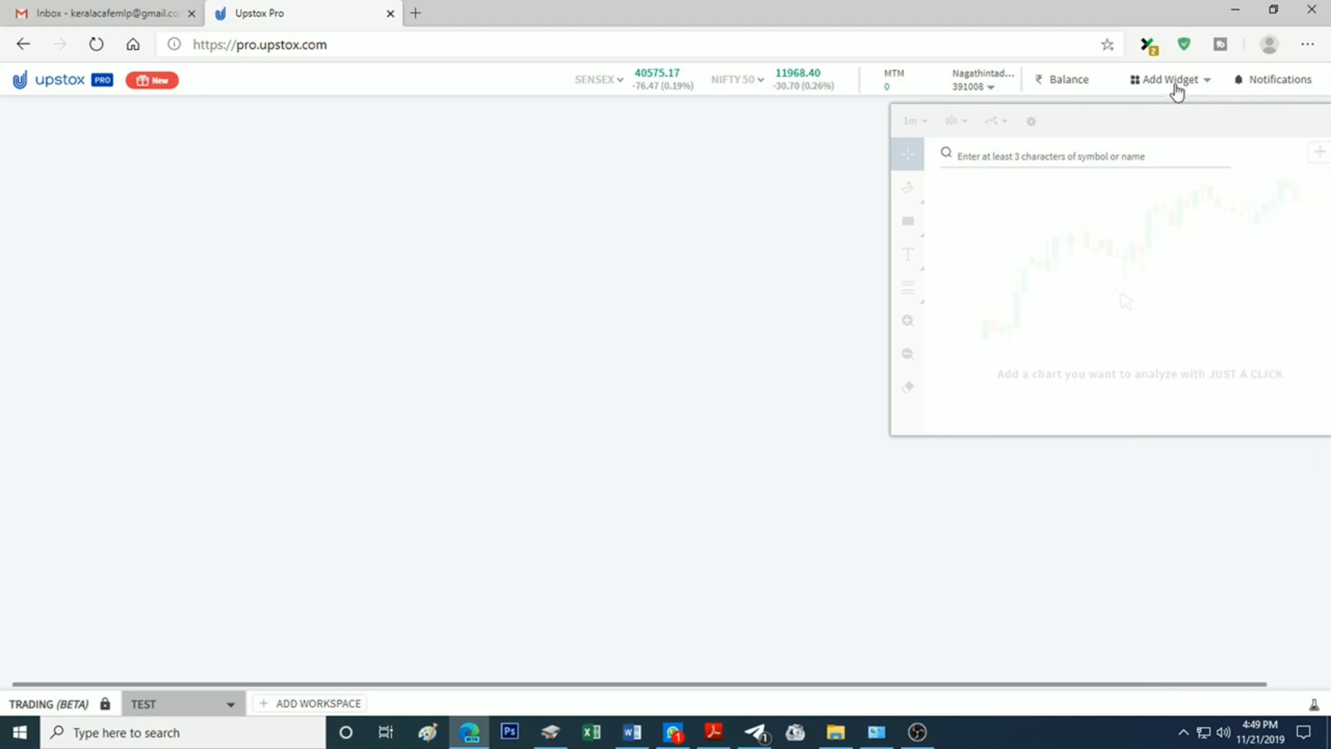
# Step: Add an Order Book widget and dock it at the lower left
pyautogui.click(1176, 89)
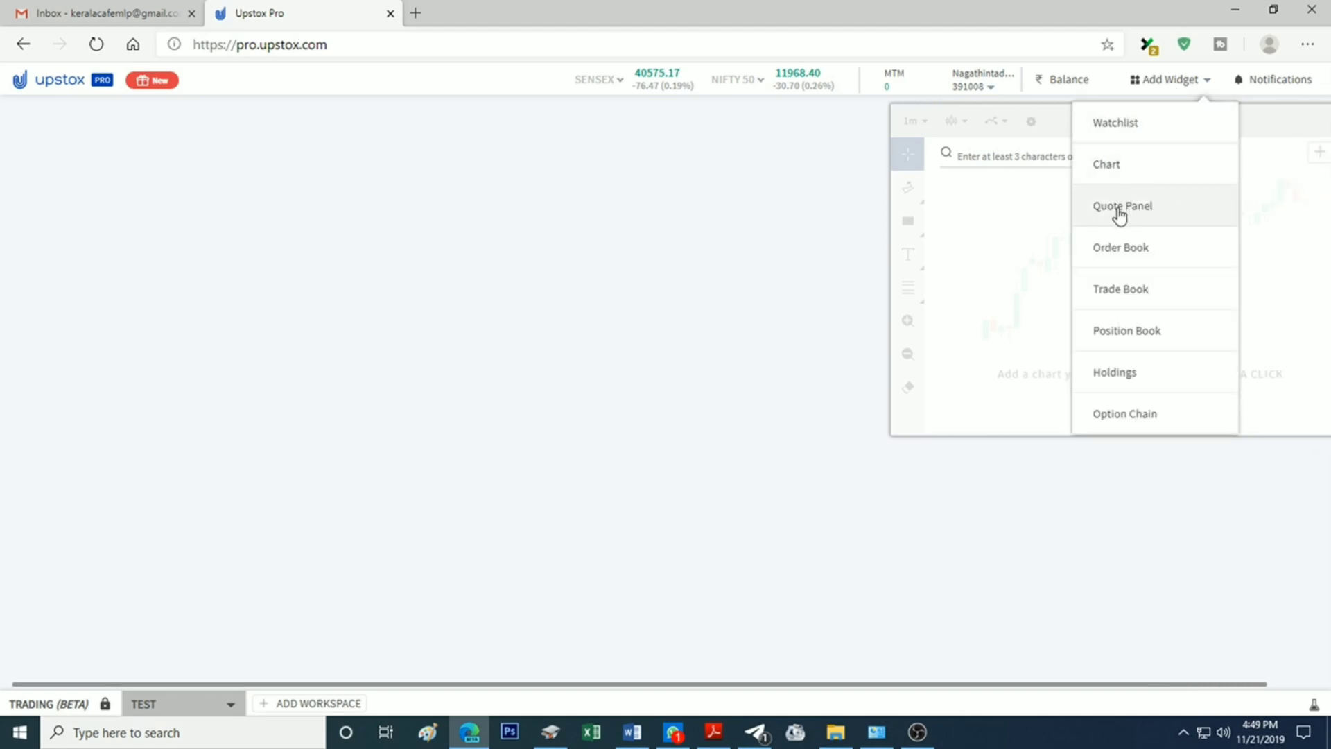
pyautogui.click(1119, 260)
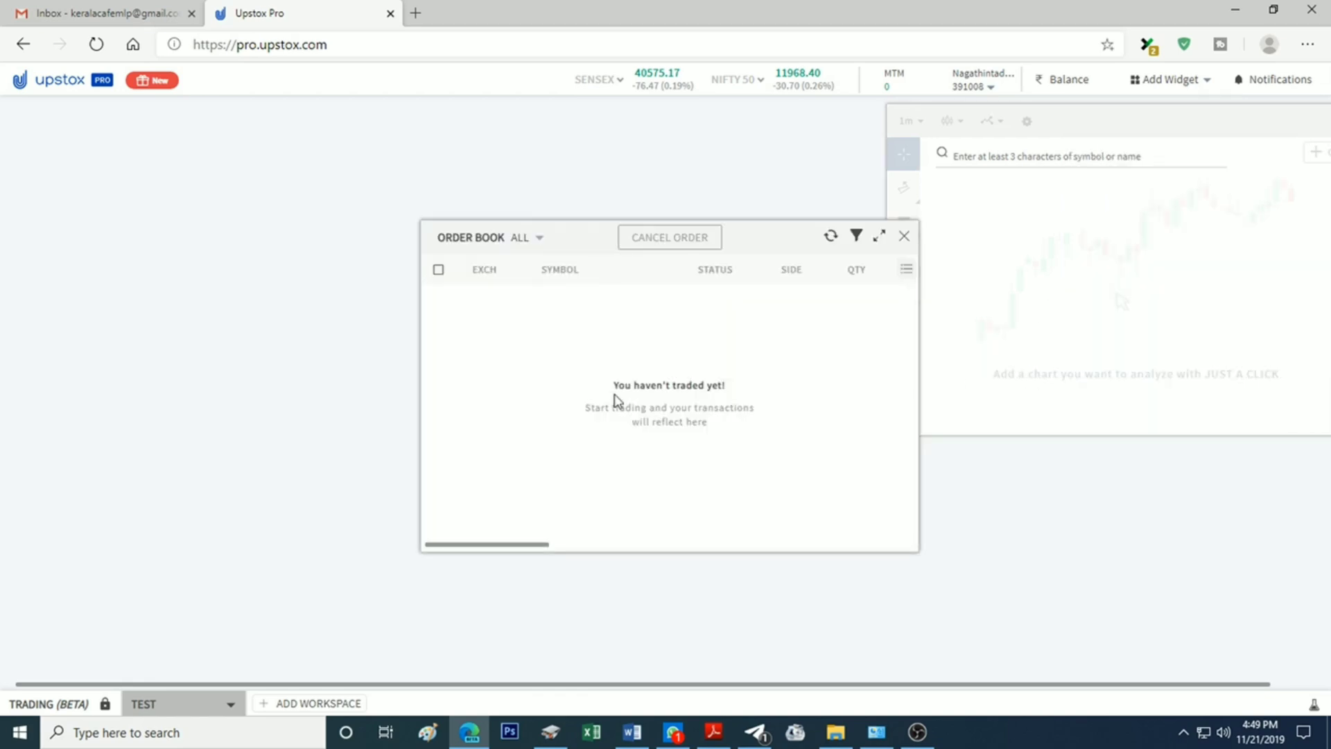
pyautogui.moveTo(579, 235); pyautogui.dragTo(146, 398)
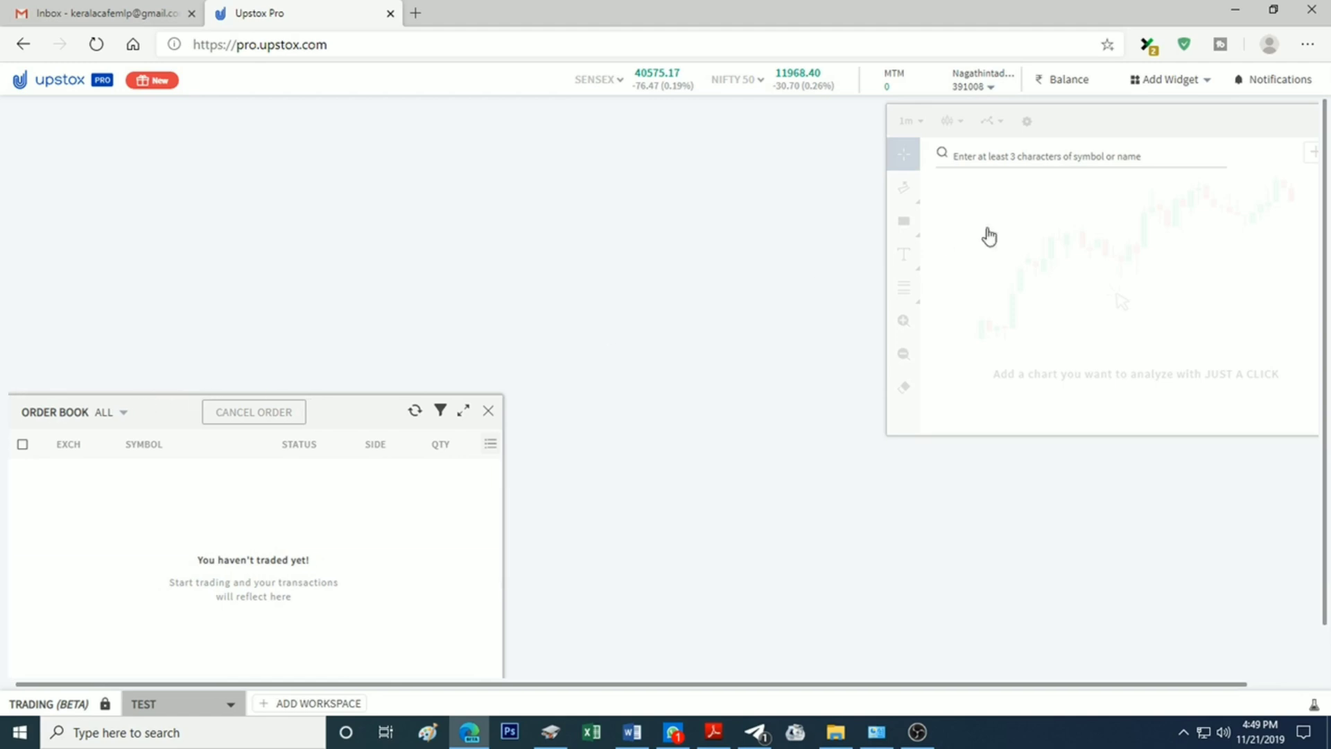
# Step: Dock a Position Book widget beside the Order Book and reposition and resize the chart above them
pyautogui.click(1179, 84)
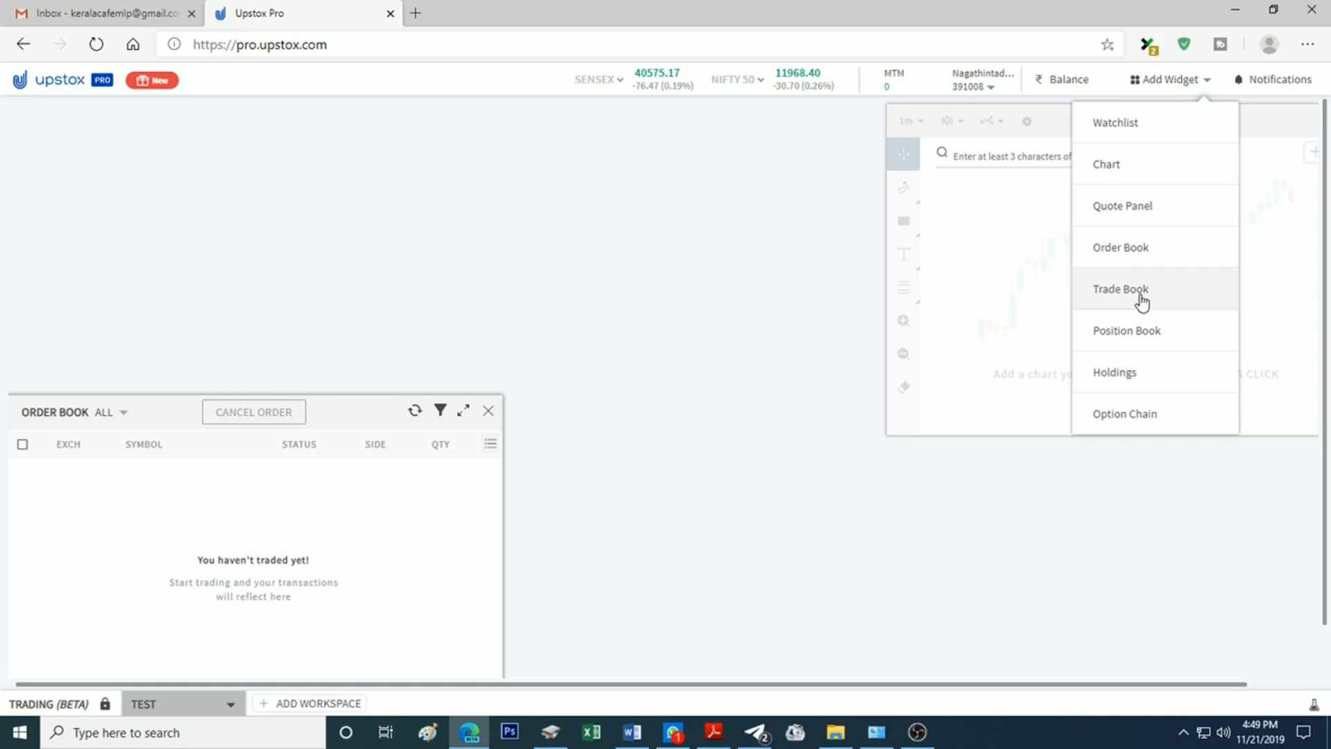
pyautogui.click(1140, 335)
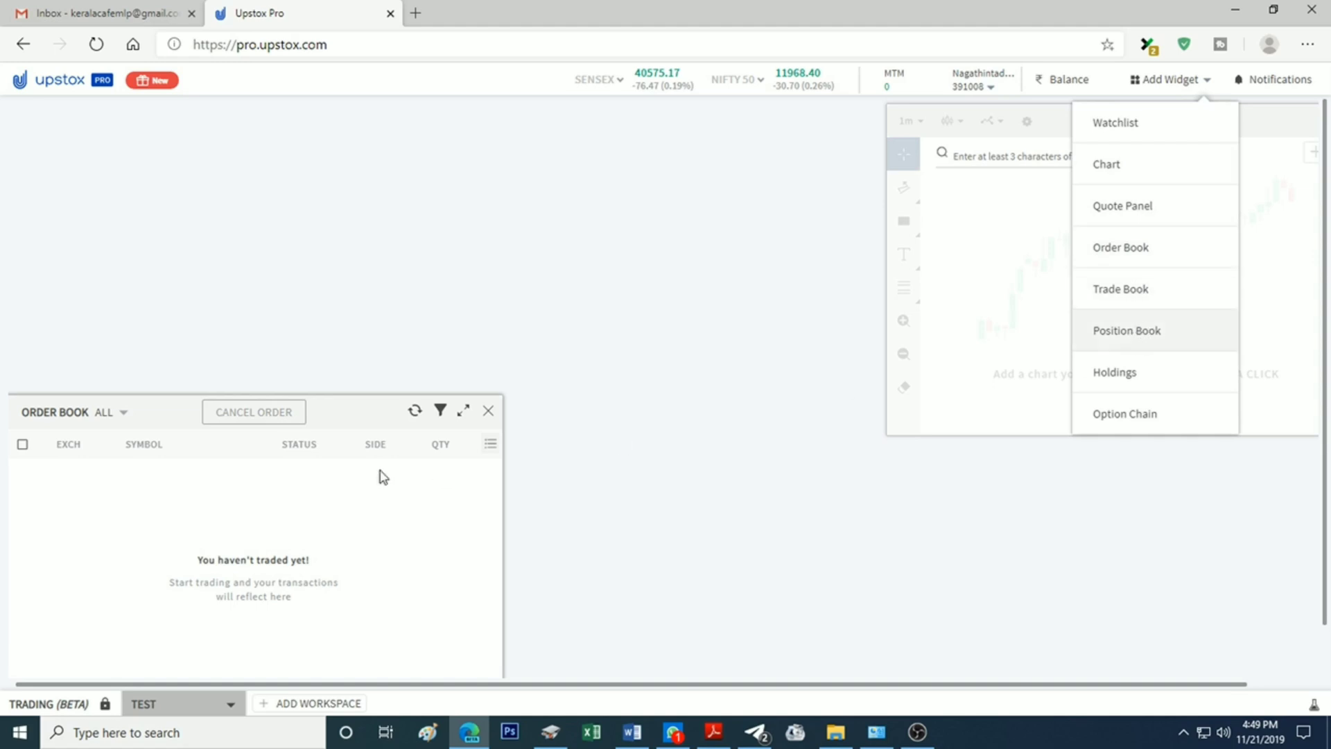
pyautogui.moveTo(552, 230); pyautogui.dragTo(627, 389)
pyautogui.moveTo(1140, 120); pyautogui.dragTo(574, 97)
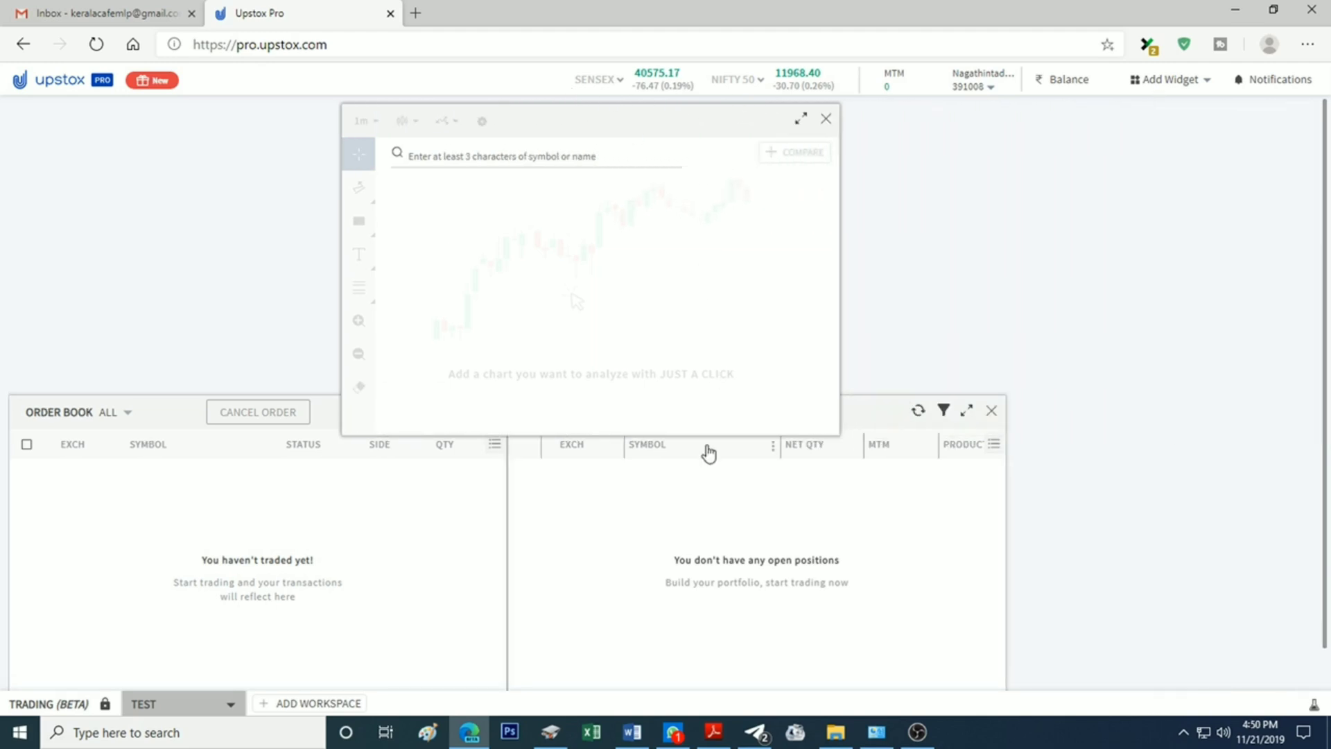
pyautogui.moveTo(708, 433); pyautogui.dragTo(711, 395)
pyautogui.moveTo(837, 229); pyautogui.dragTo(1062, 226)
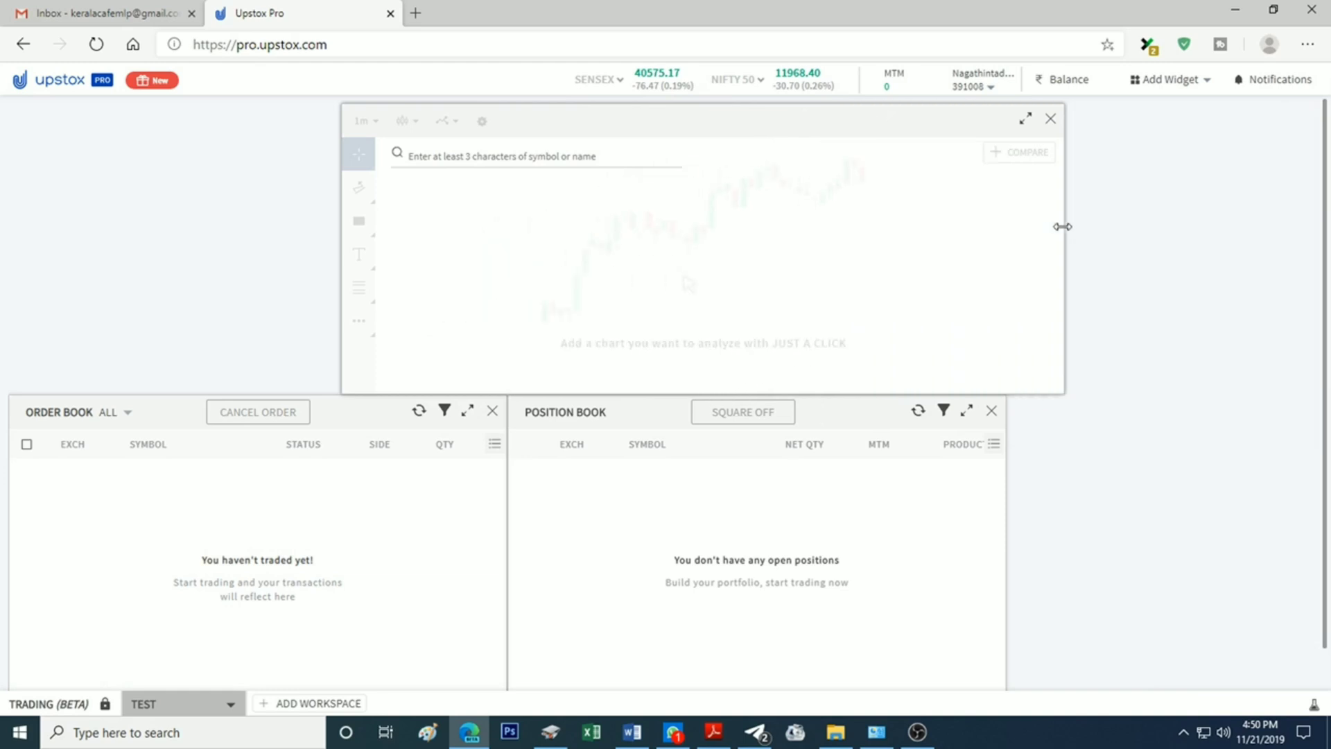
# Step: Dock a Holdings widget at the bottom right and stretch the chart across the top, freeing left space
pyautogui.click(1174, 86)
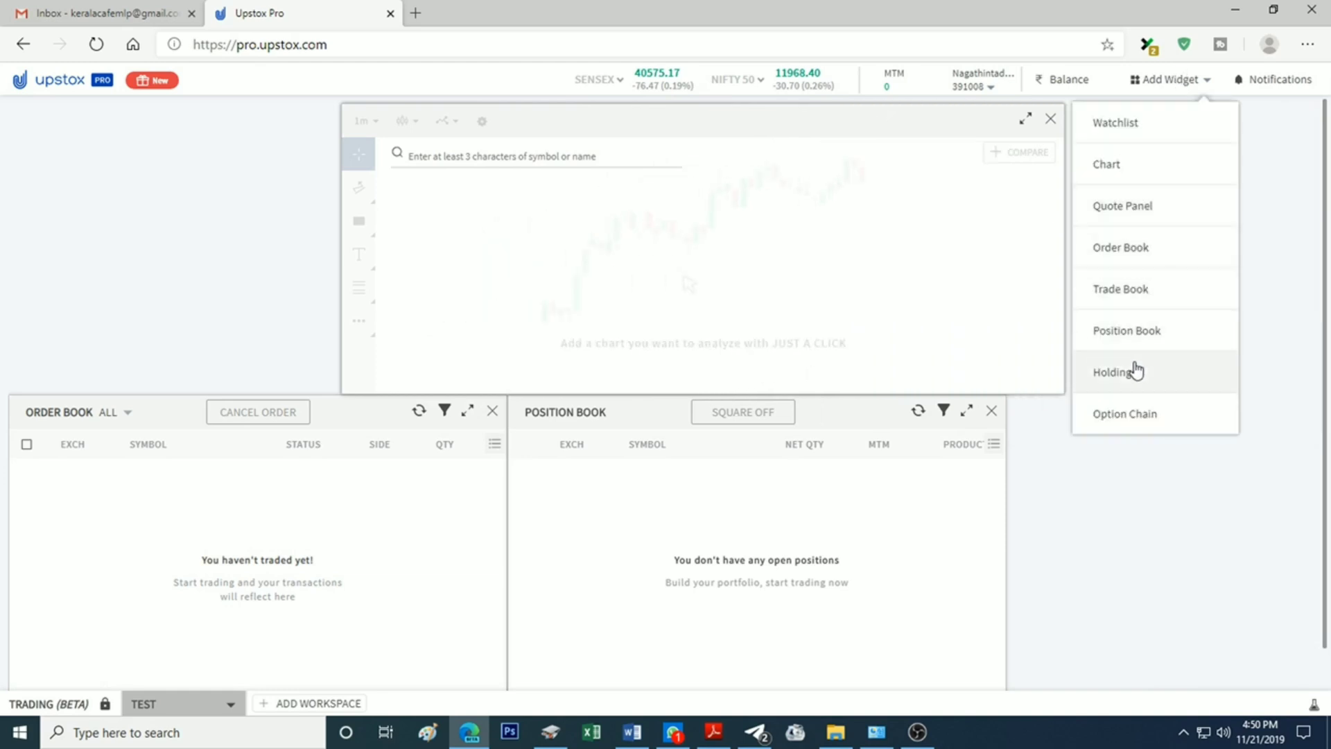
pyautogui.click(1124, 380)
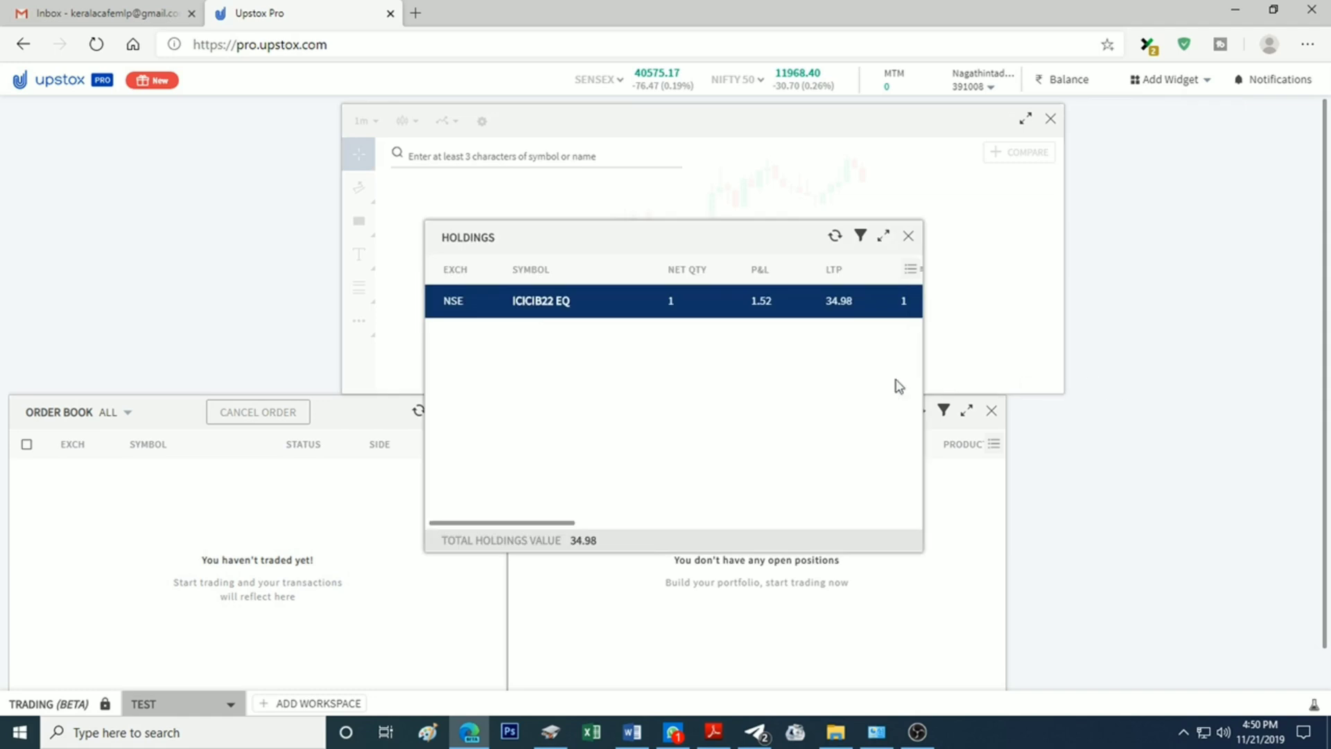
pyautogui.moveTo(701, 229); pyautogui.dragTo(1290, 397)
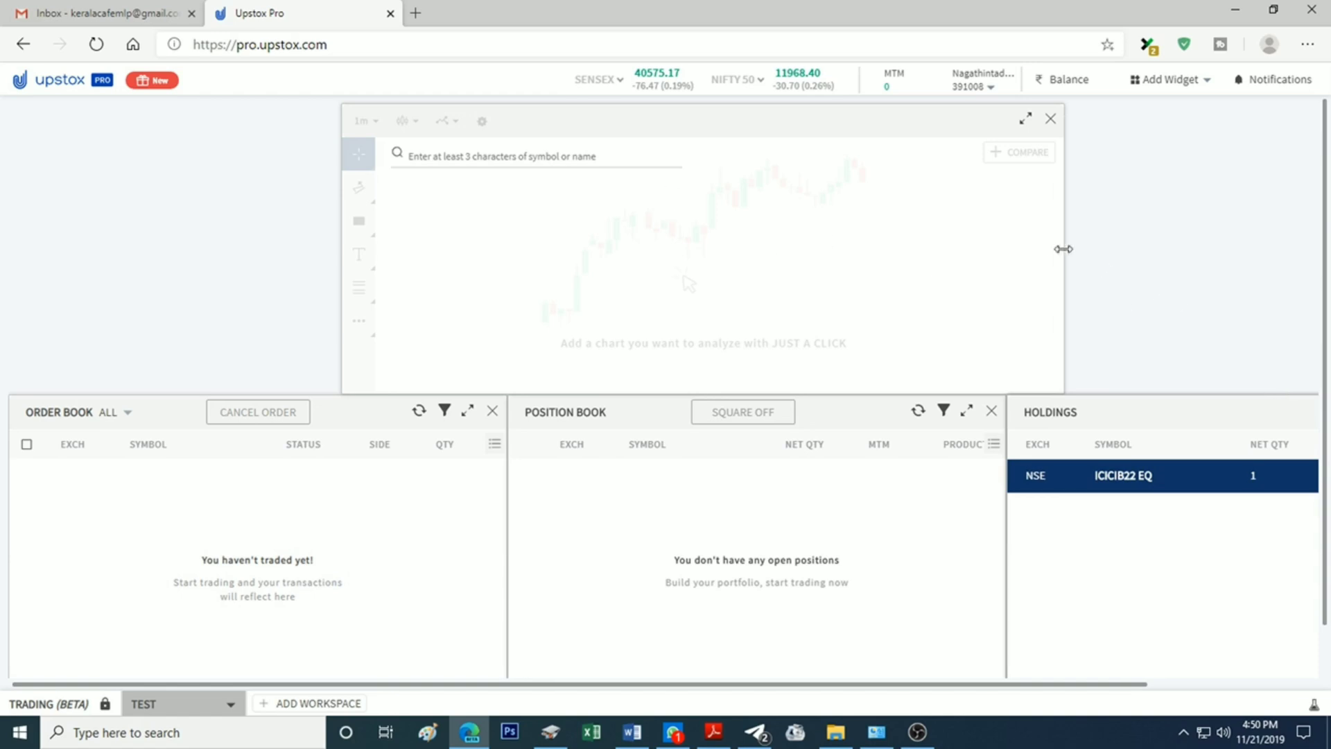
pyautogui.moveTo(1072, 249); pyautogui.dragTo(1306, 260)
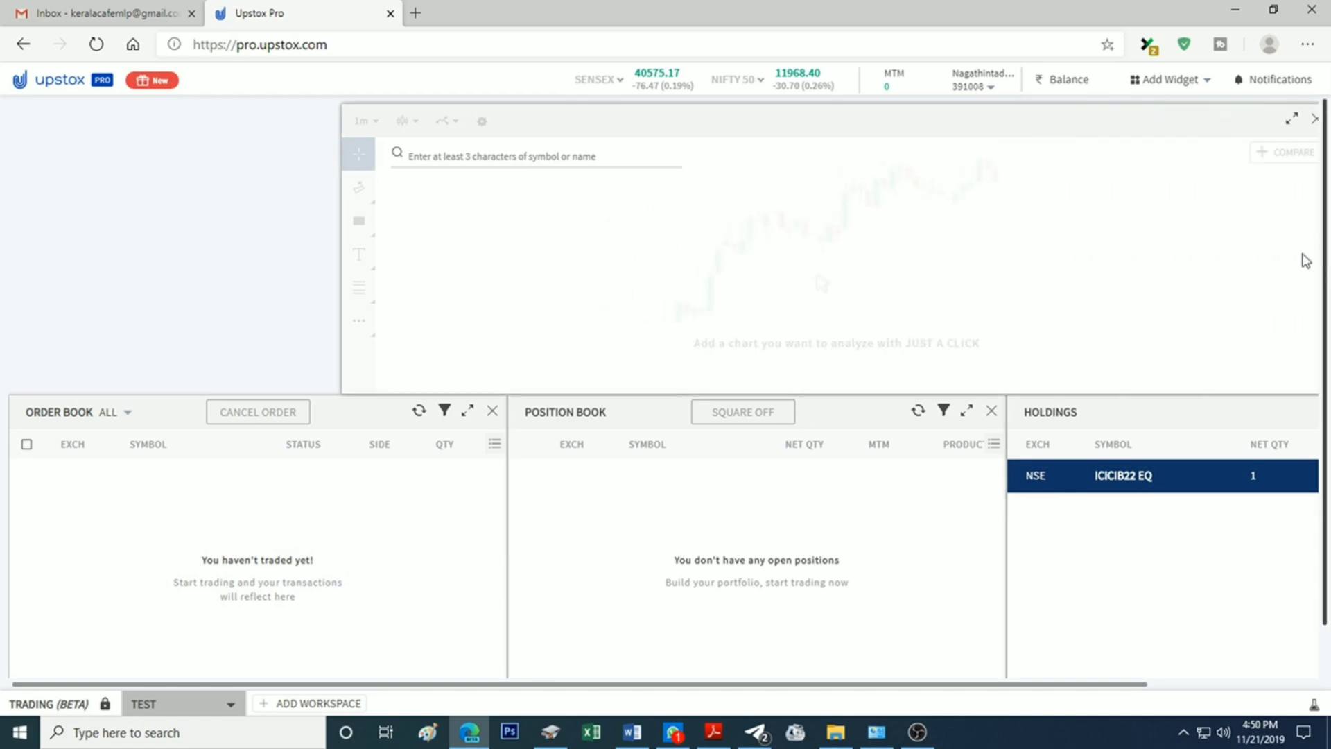
pyautogui.moveTo(345, 233); pyautogui.dragTo(6, 205)
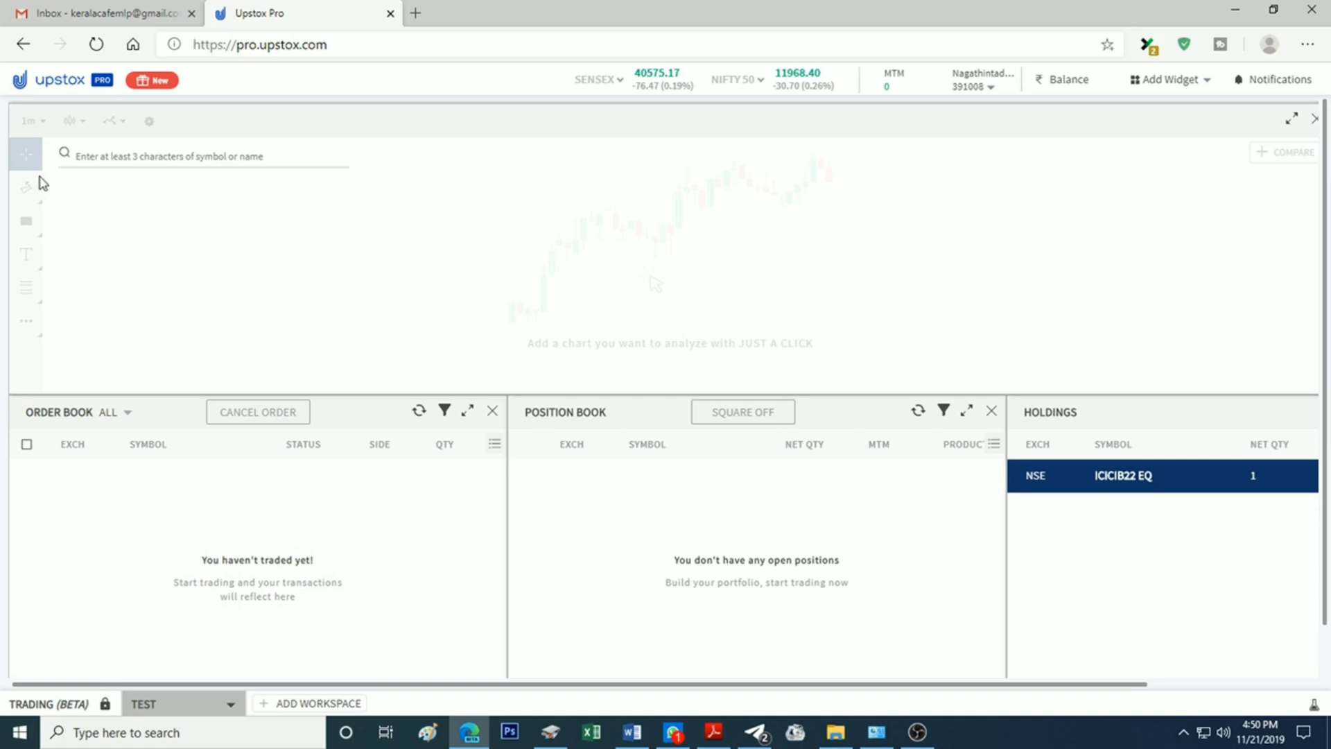
pyautogui.moveTo(92, 217); pyautogui.dragTo(337, 232)
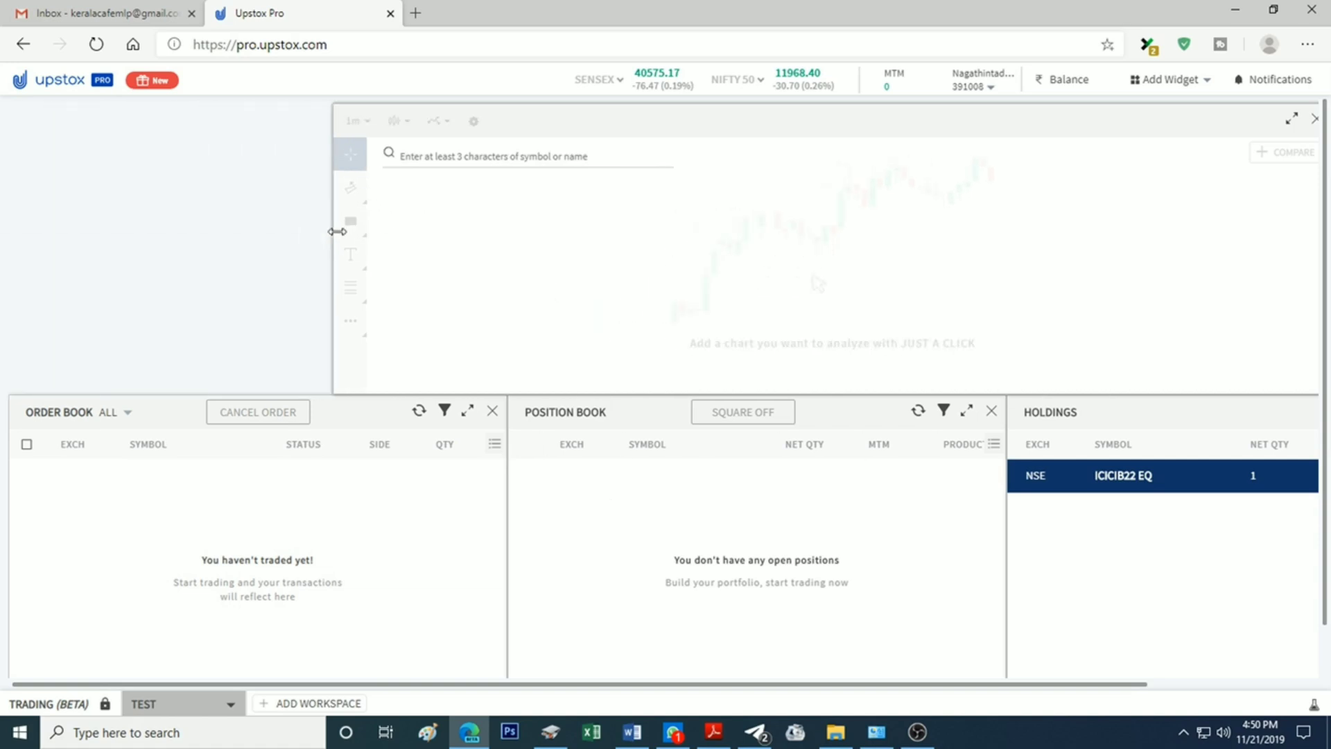
pyautogui.click(1185, 89)
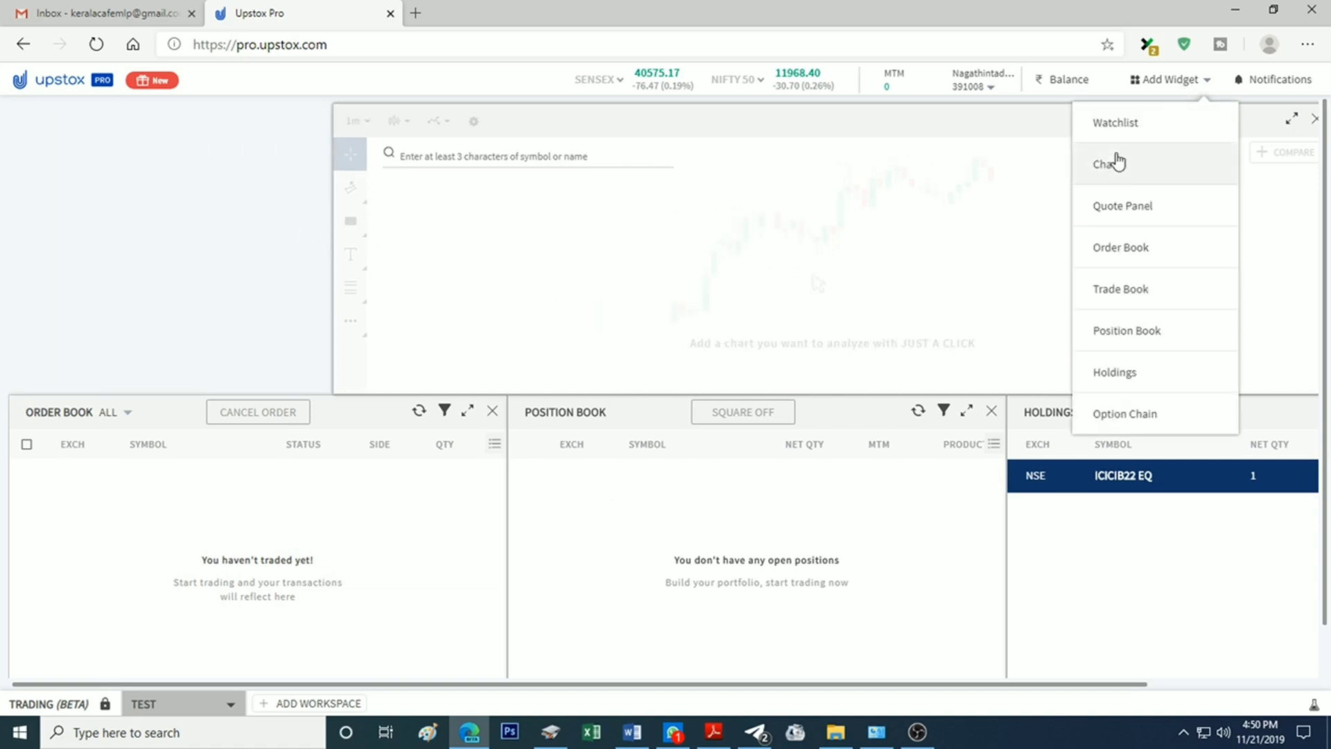
# Step: Place the Favourites watchlist in the top-left corner, sized to clear the Order Book
pyautogui.click(1117, 122)
pyautogui.moveTo(587, 245); pyautogui.dragTo(83, 103)
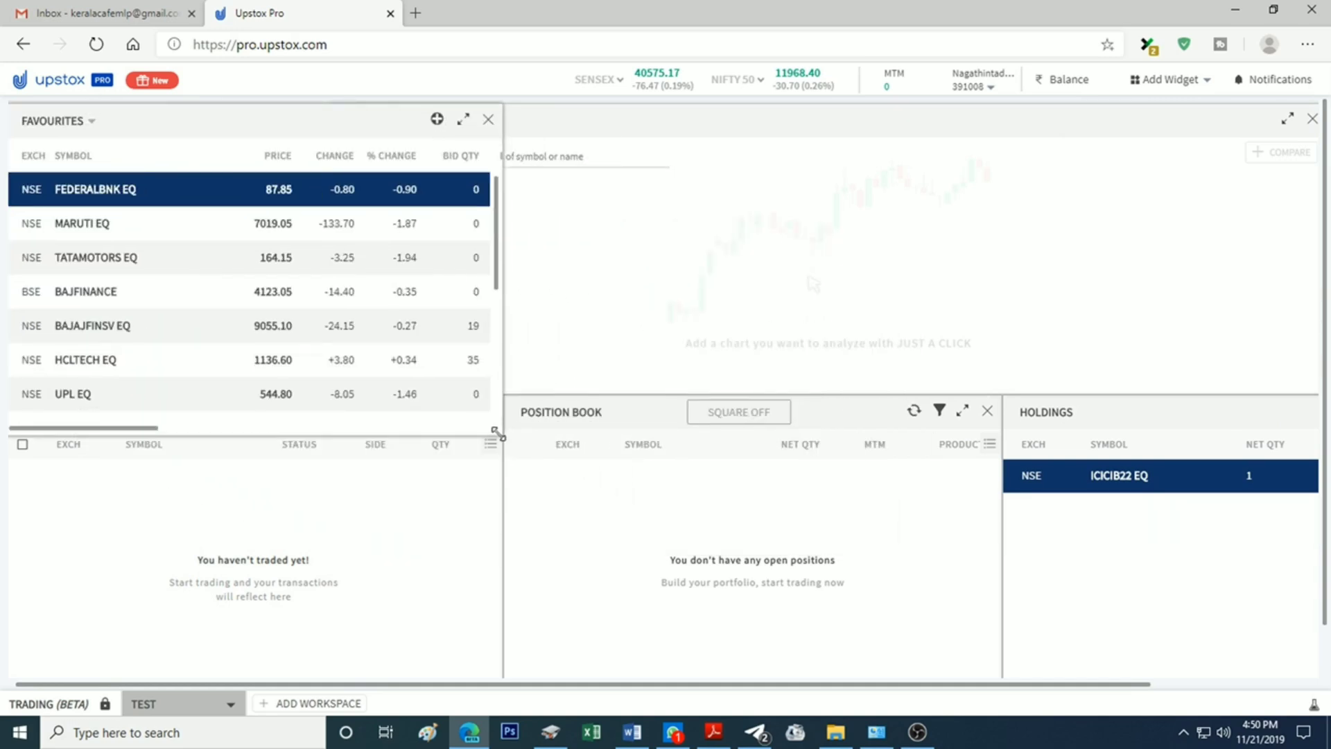
pyautogui.moveTo(450, 402); pyautogui.dragTo(323, 355)
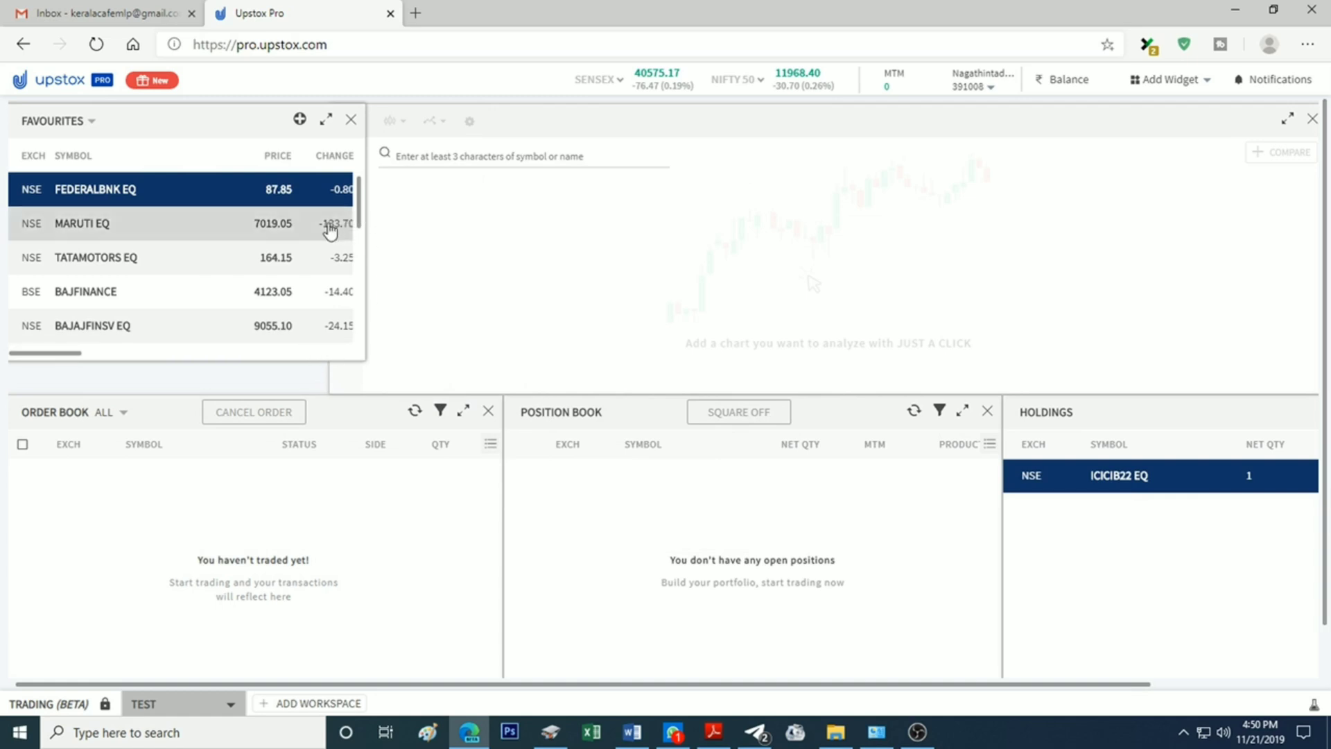
pyautogui.moveTo(187, 358); pyautogui.dragTo(194, 393)
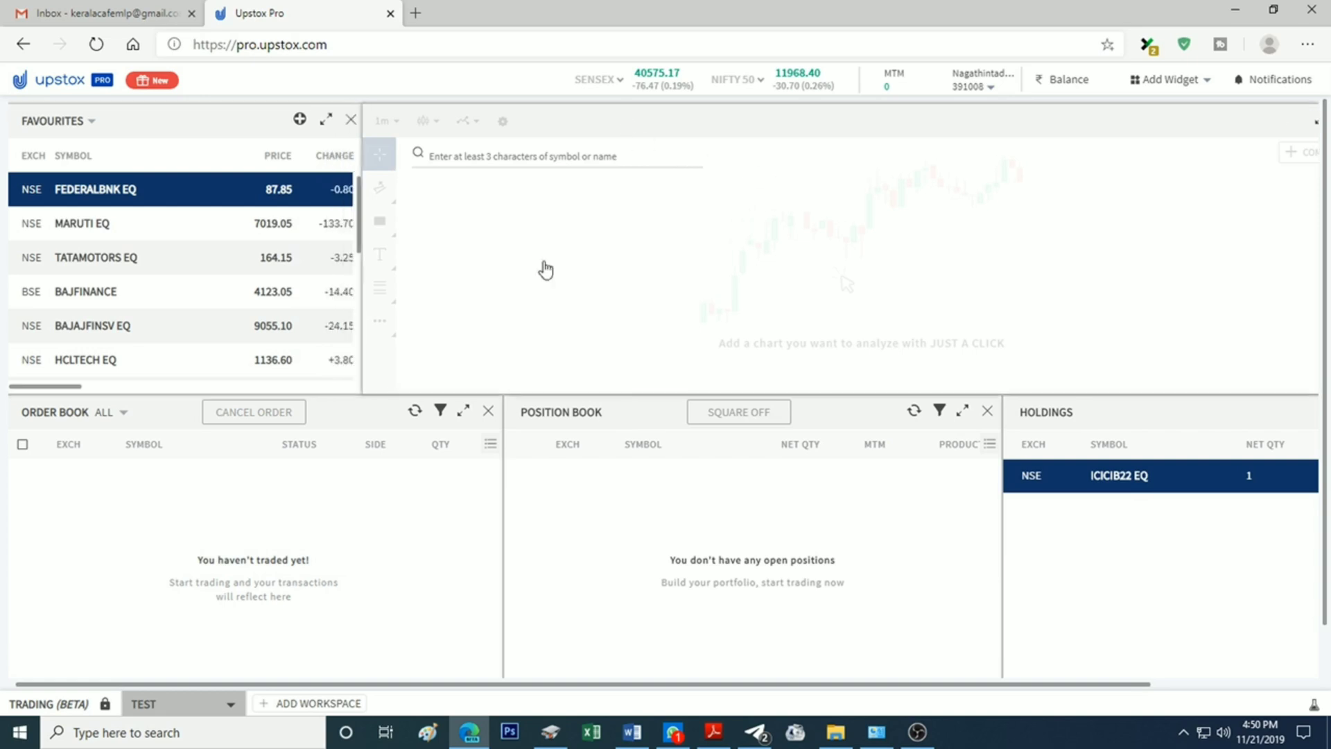
# Step: Select MARUTI EQ in the watchlist and briefly view the TATAMOTORS market depth
pyautogui.click(77, 236)
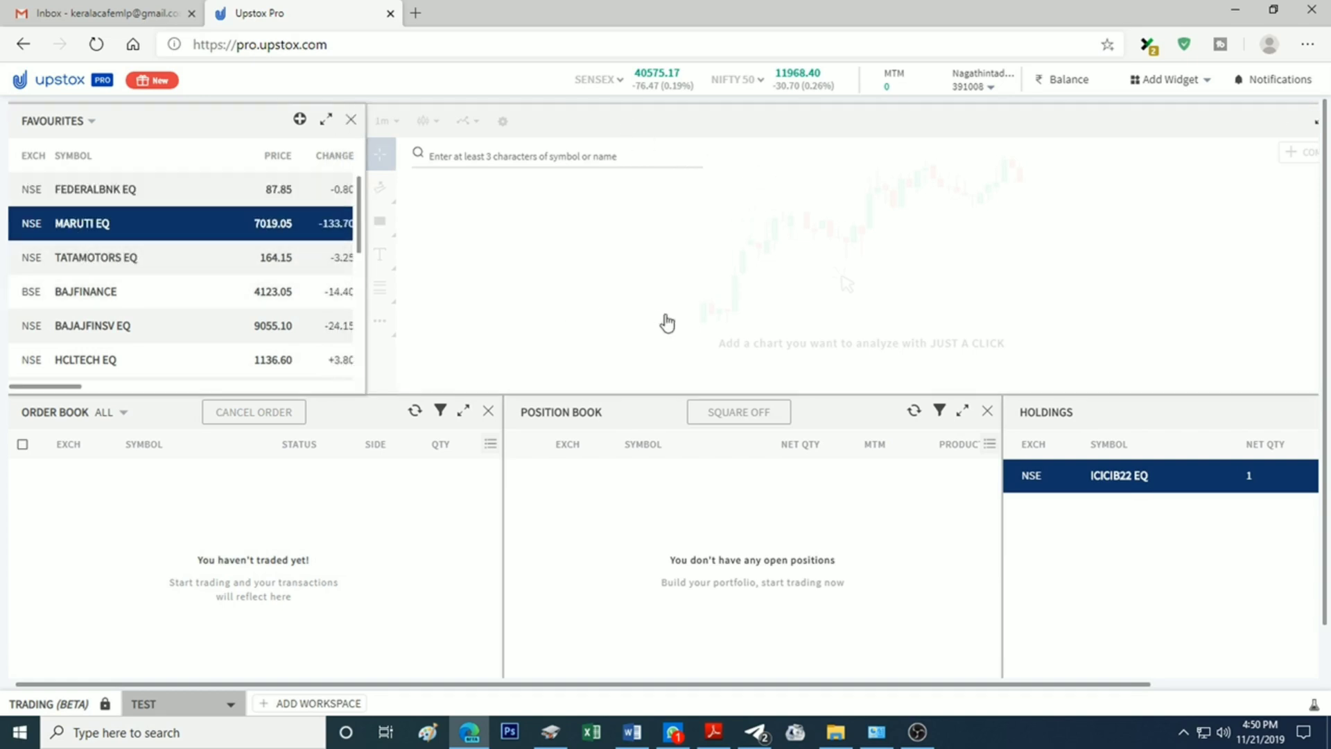
pyautogui.doubleClick(152, 267)
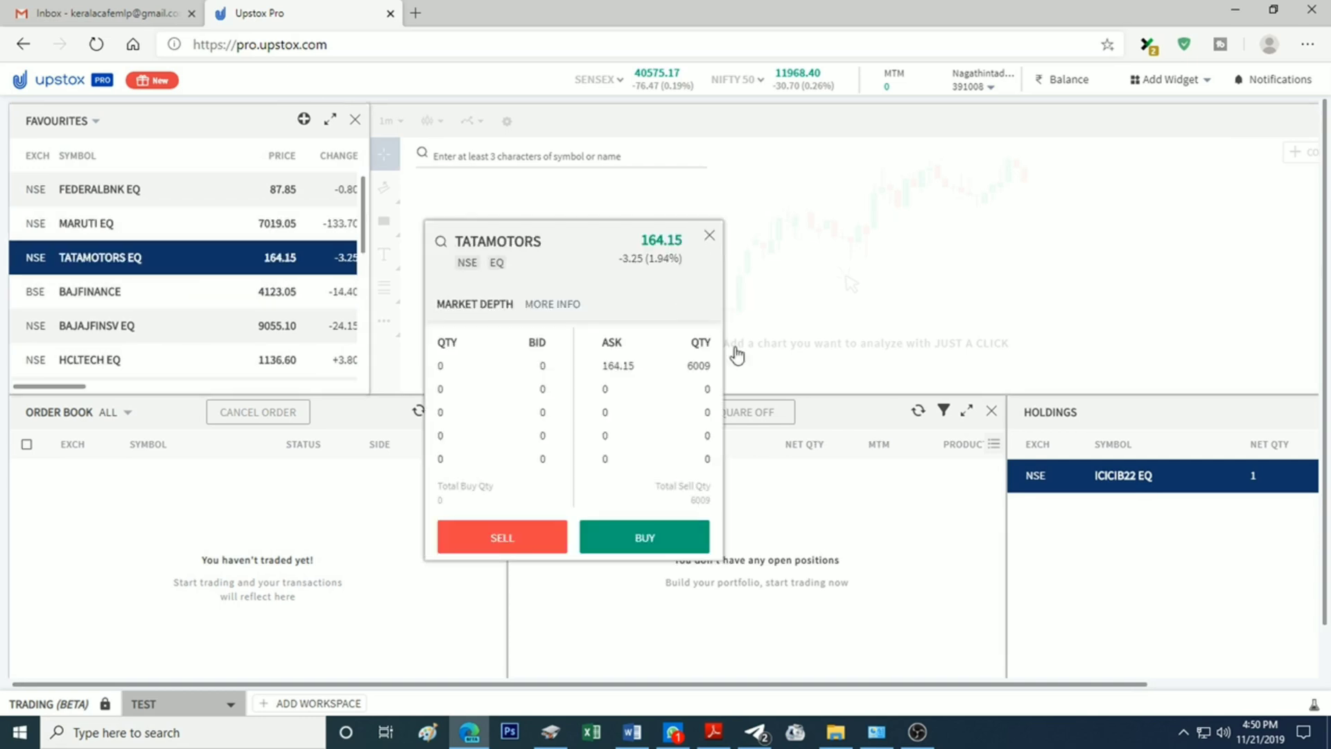
pyautogui.click(707, 238)
pyautogui.click(525, 156)
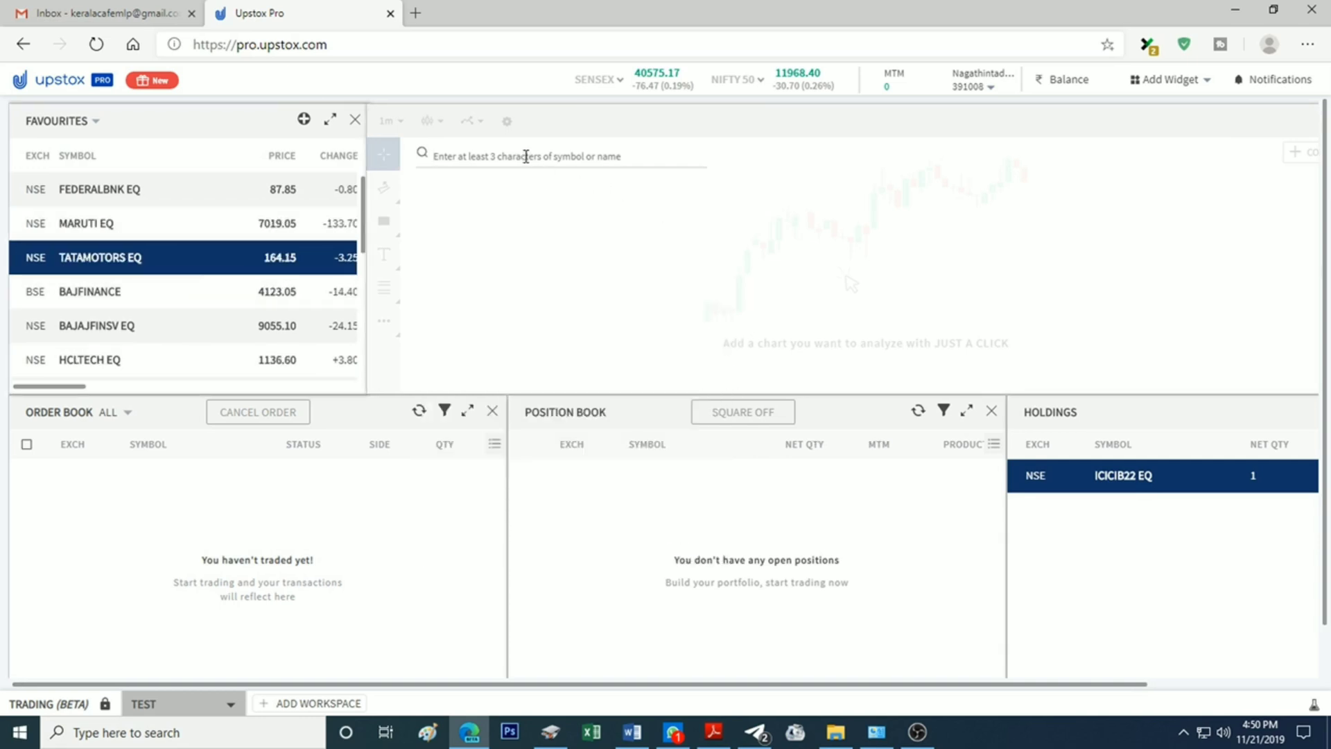
# Step: Search 'RELIA' to load the RELIANCE EQ chart, then fit the chart beside the watchlist prices
pyautogui.write('RELIA')
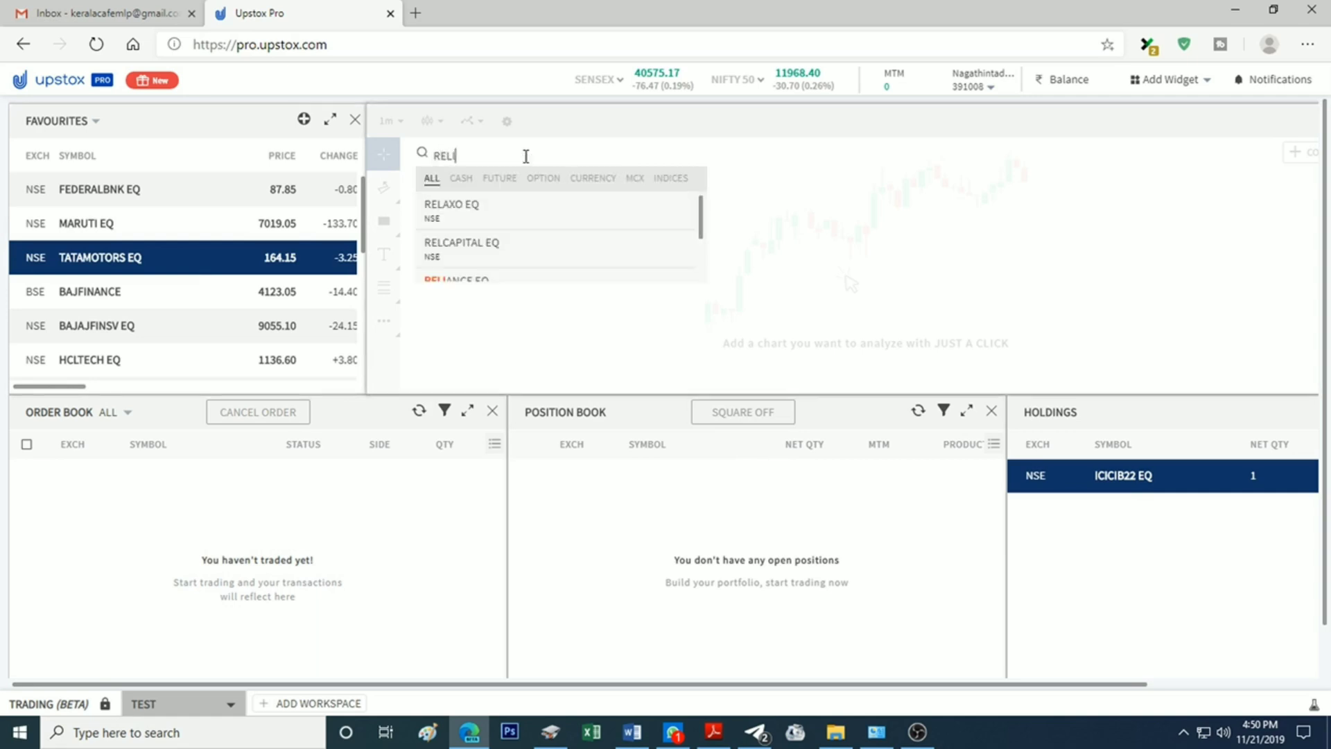
pyautogui.click(473, 205)
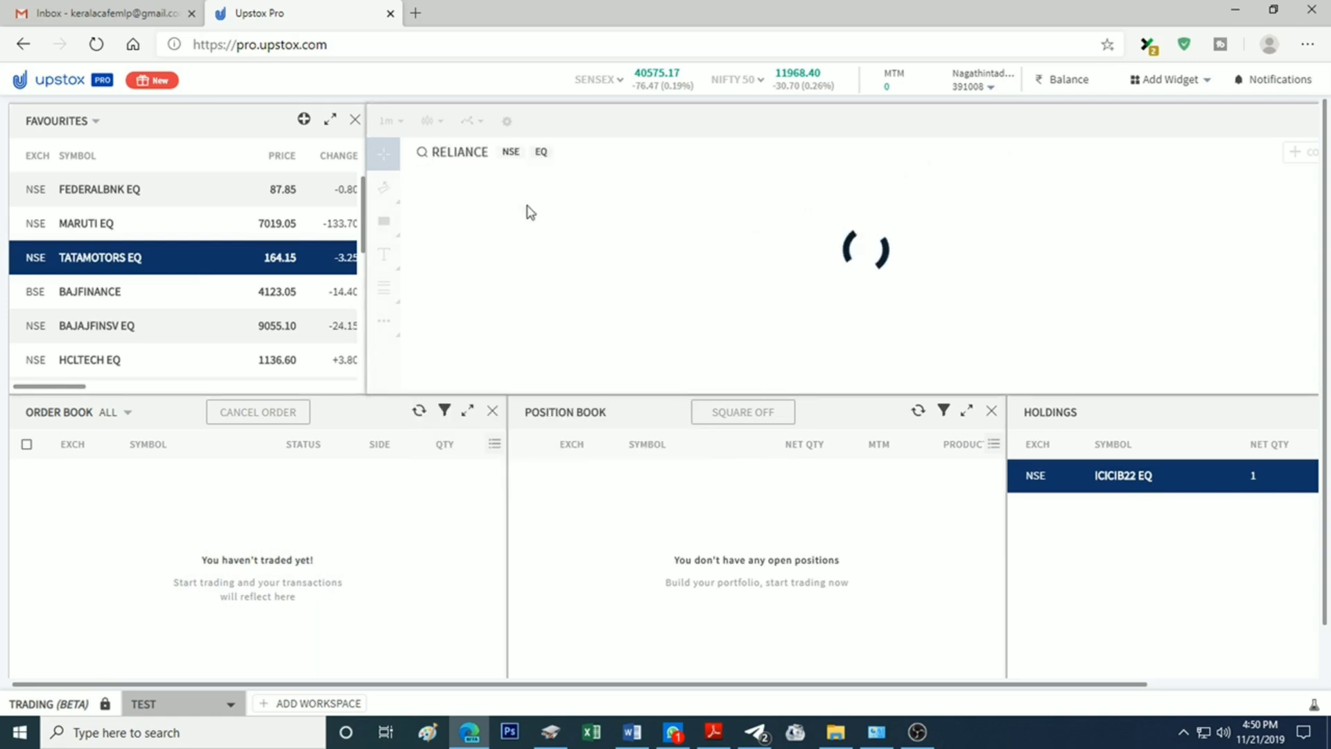
pyautogui.moveTo(1284, 124); pyautogui.dragTo(1279, 167)
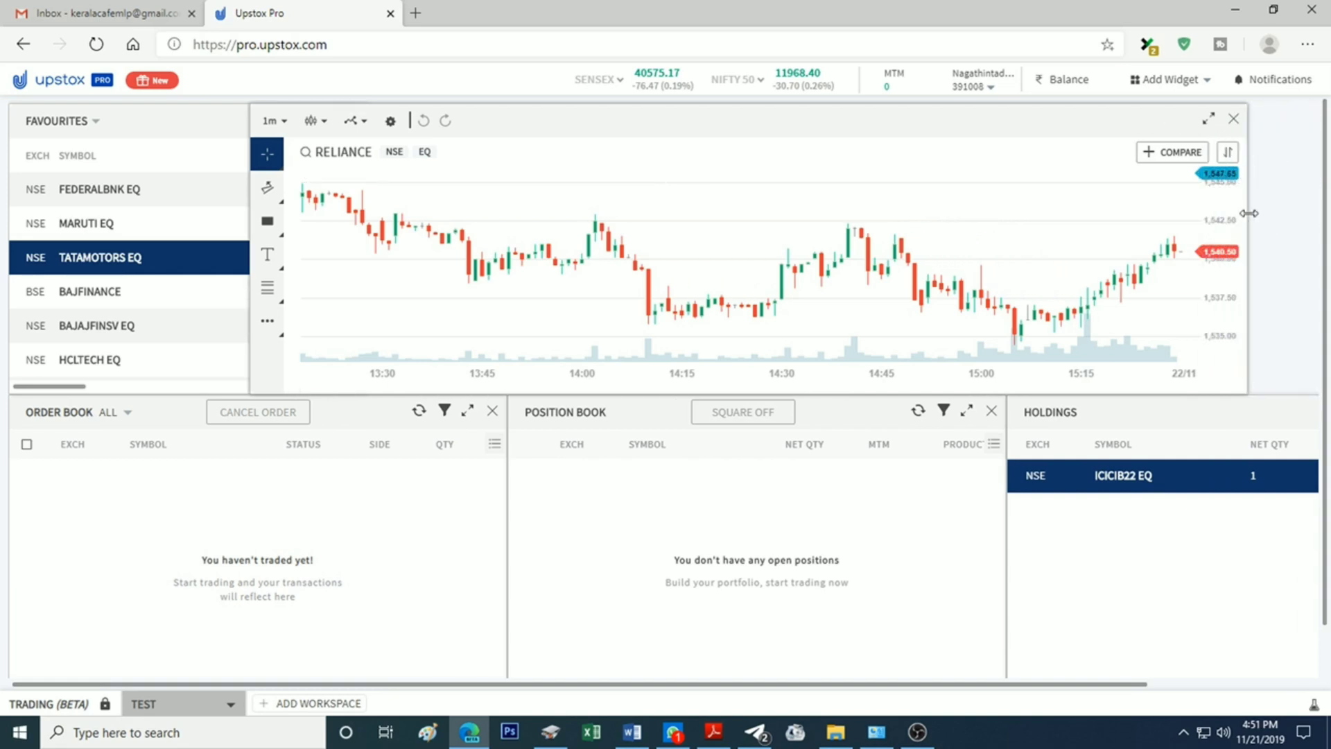
pyautogui.moveTo(1247, 219); pyautogui.dragTo(1147, 219)
pyautogui.moveTo(841, 107); pyautogui.dragTo(958, 113)
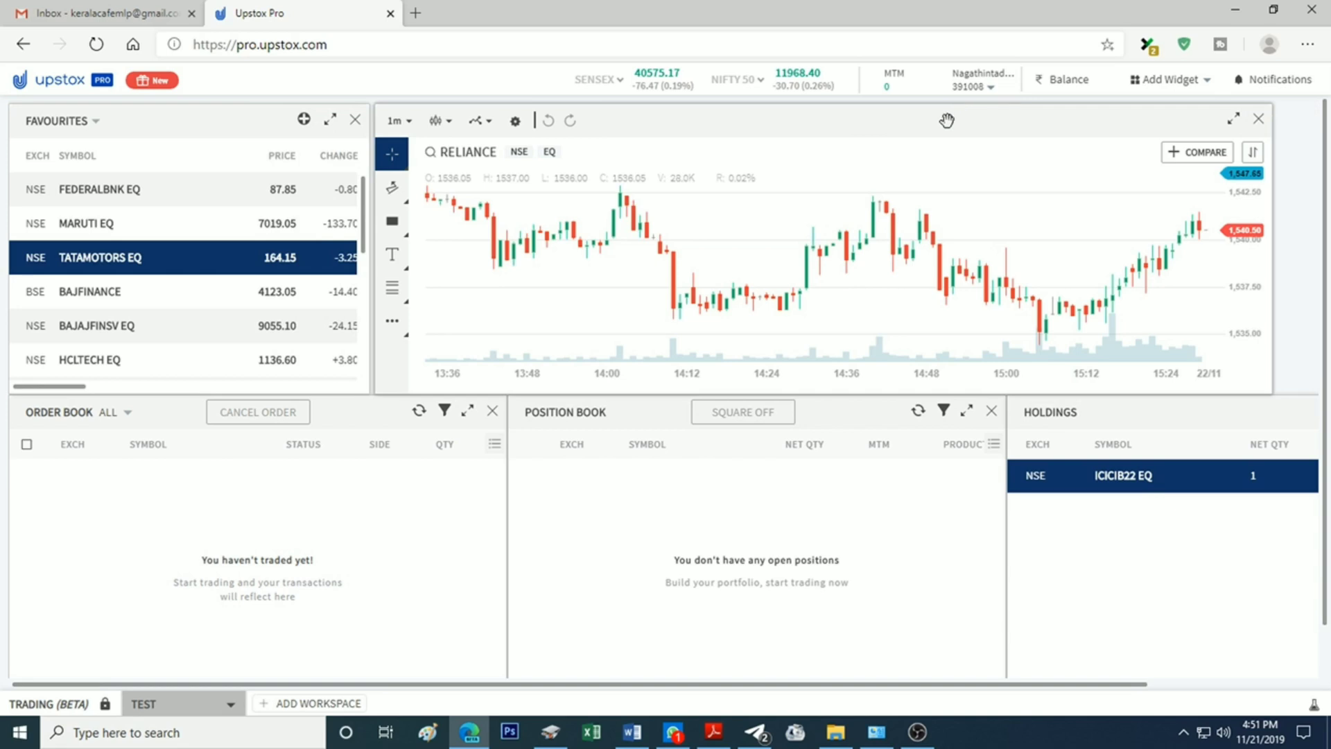